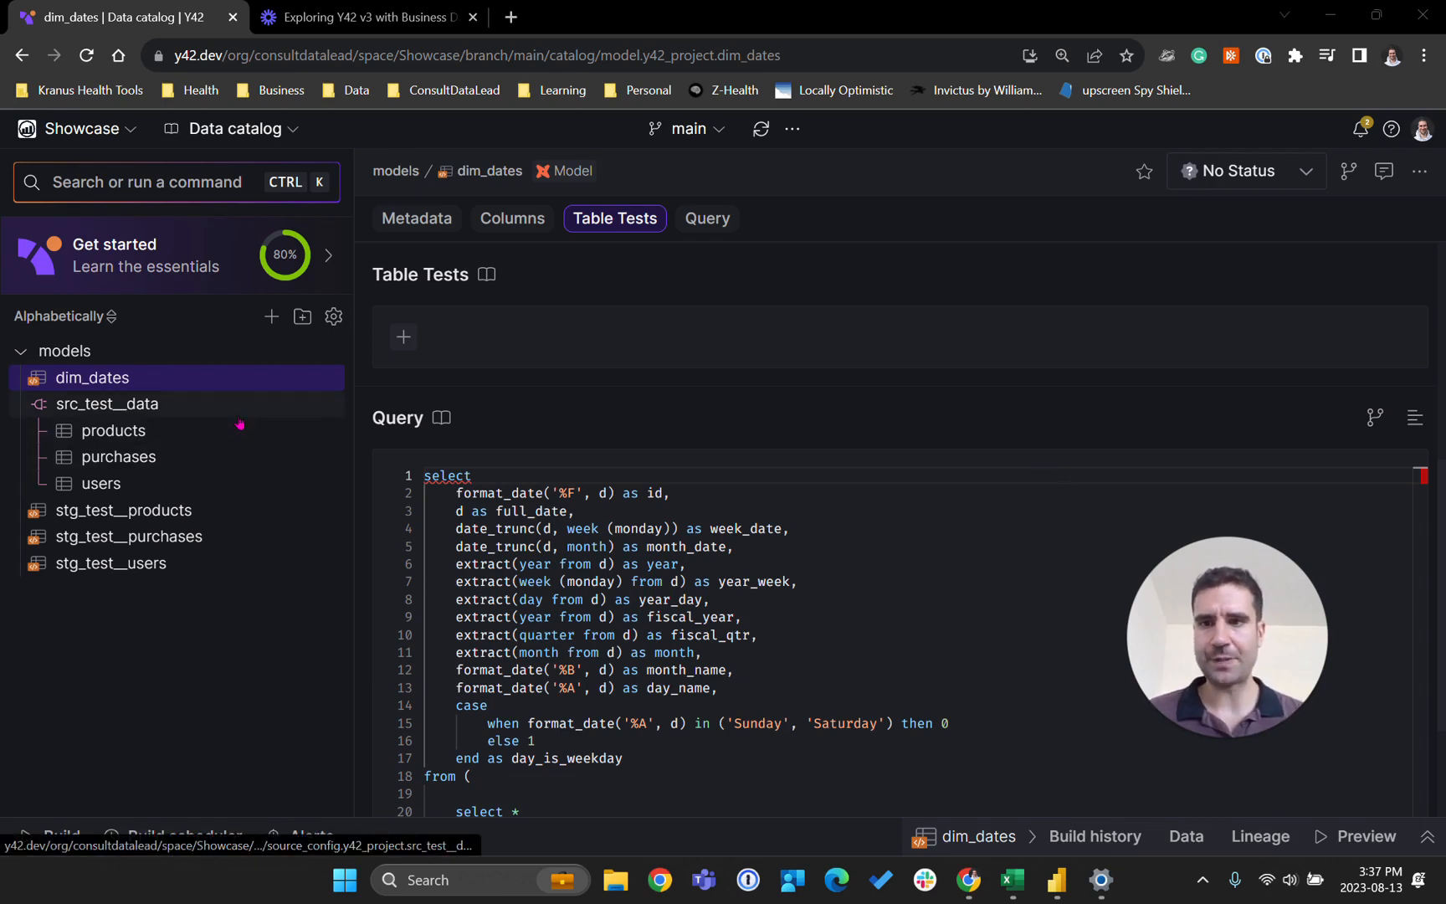
- Review the queries of the stg_test__products and stg_test__purchases models, plus the build history of stg_test__purchases
{"action": "left_click", "coordinate": [185, 510]}
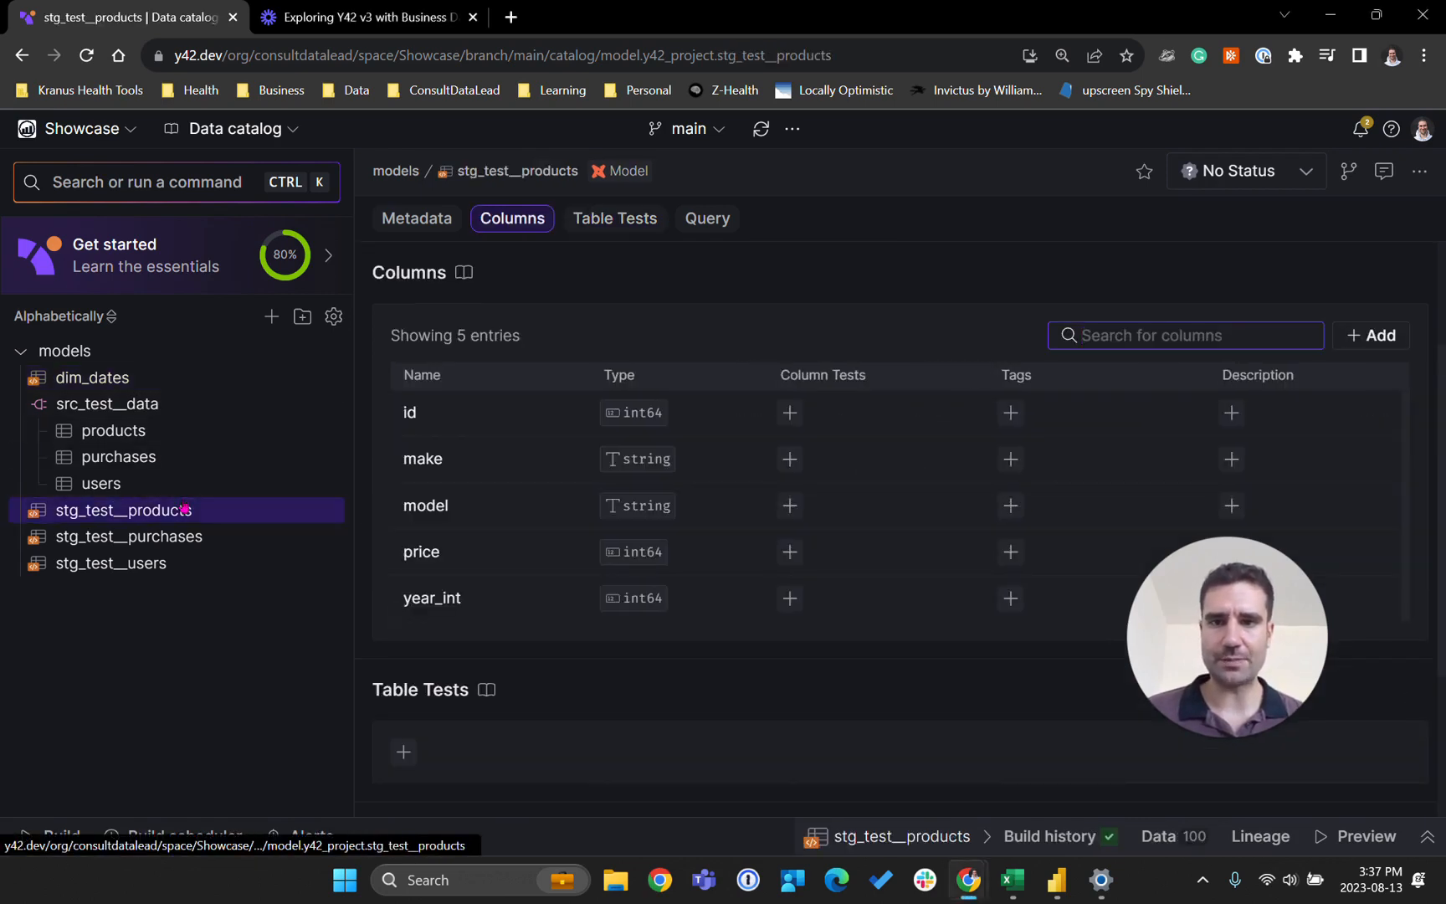
{"action": "scroll", "coordinate": [872, 470], "scroll_direction": "down", "scroll_amount": 3}
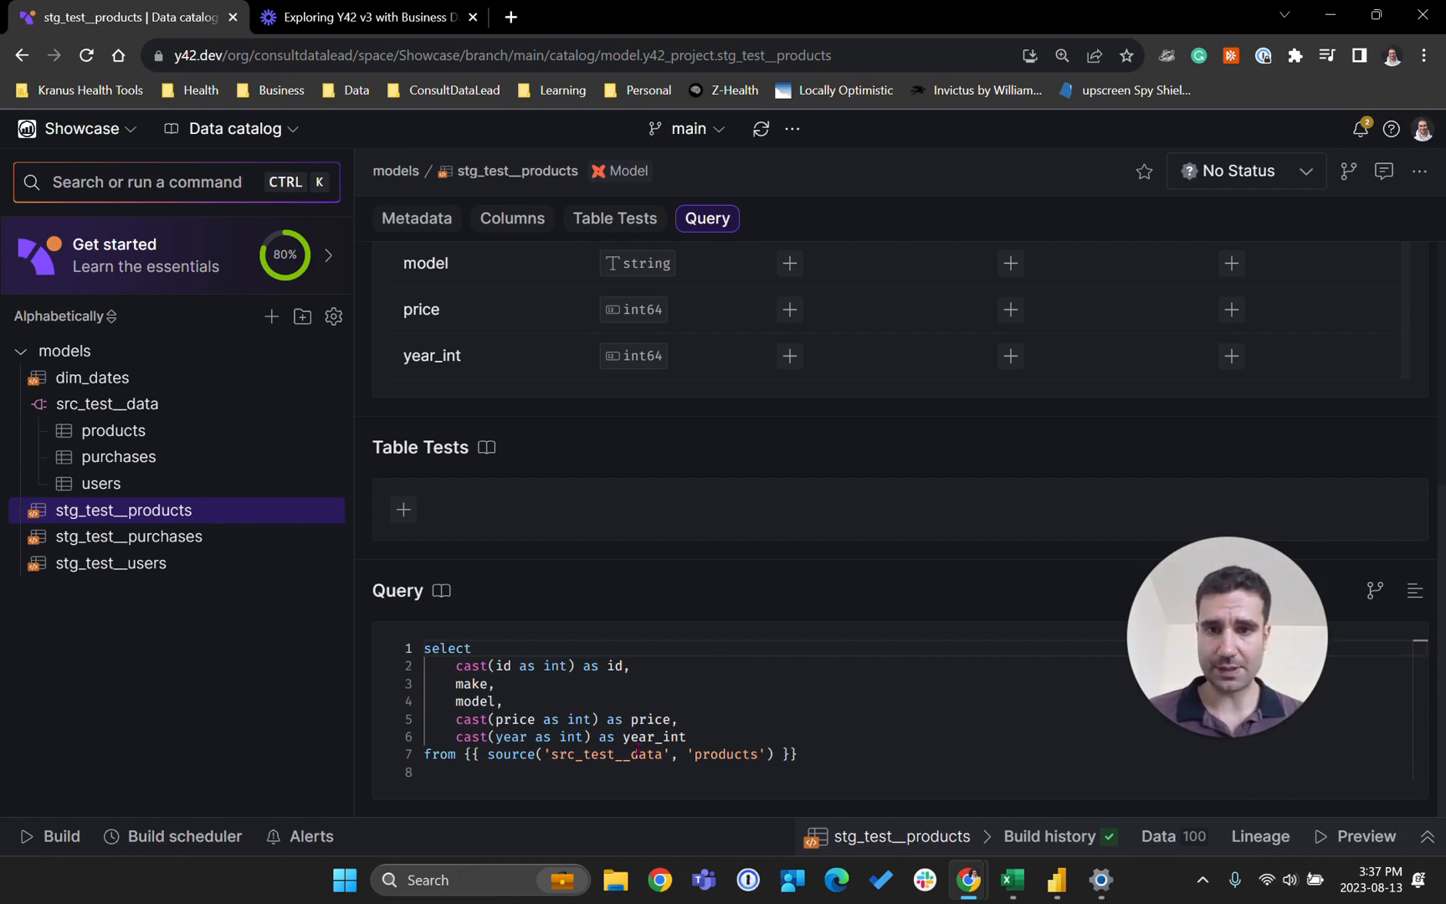
{"action": "left_click", "coordinate": [142, 540]}
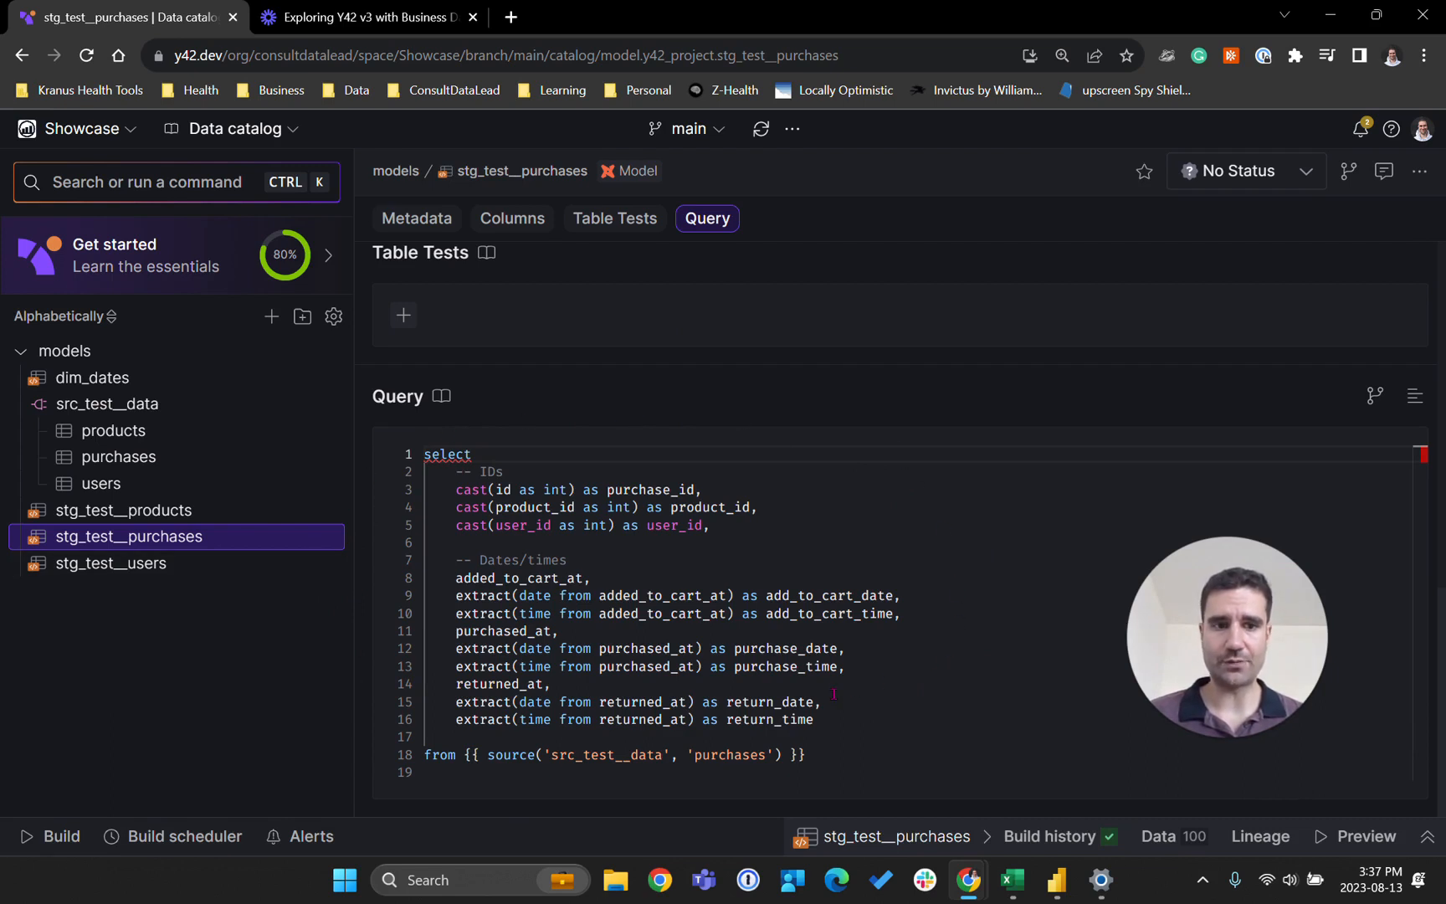
{"action": "left_click", "coordinate": [1067, 837]}
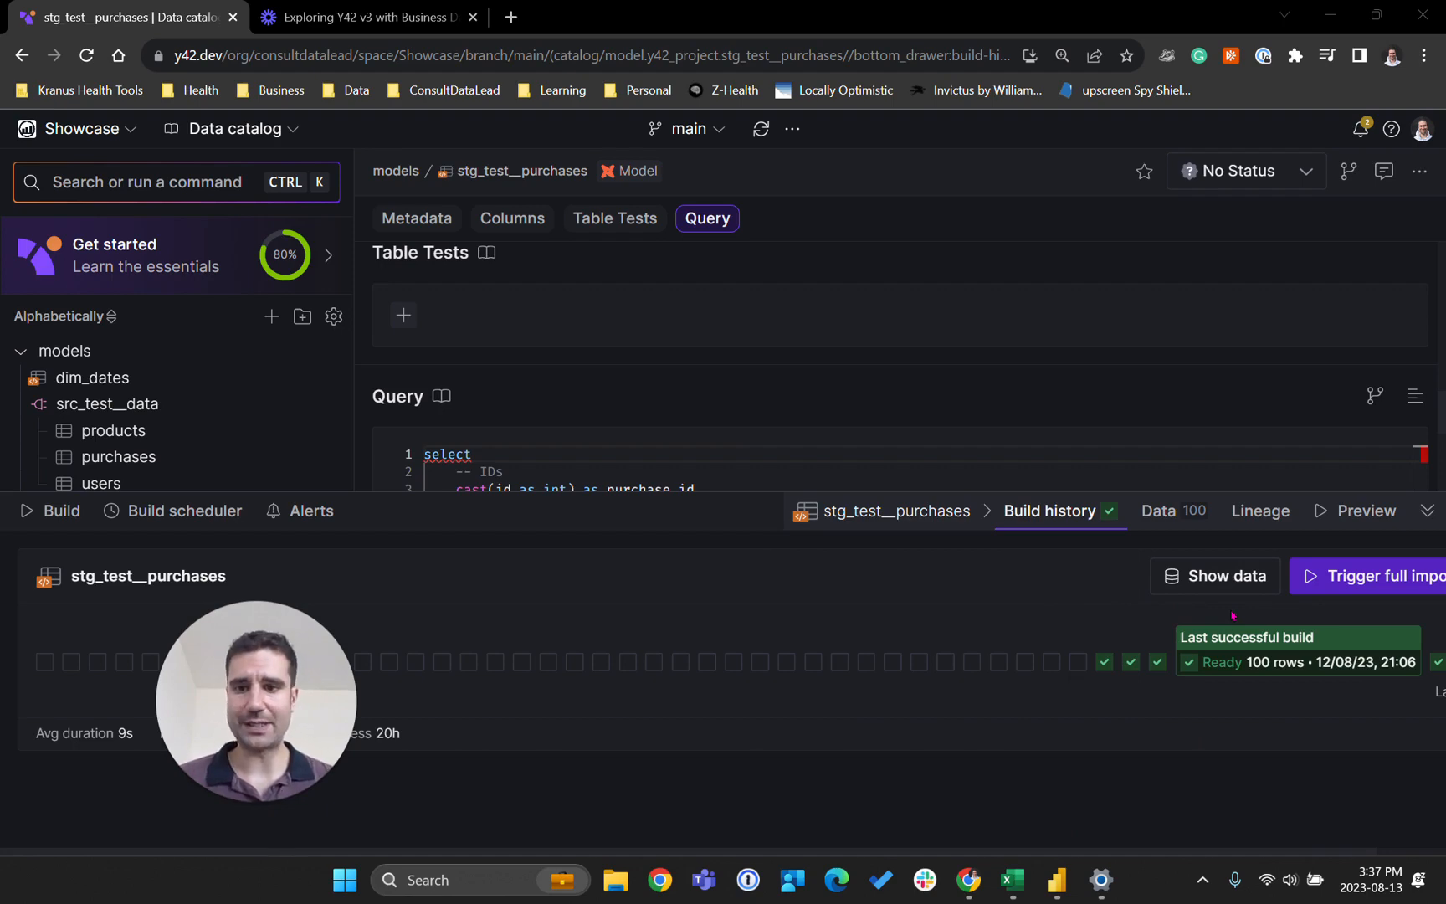
- Look at the table relationships in Power BI Desktop and return to the Y42 data catalog to review the dim_dates query
{"action": "left_click", "coordinate": [1056, 879]}
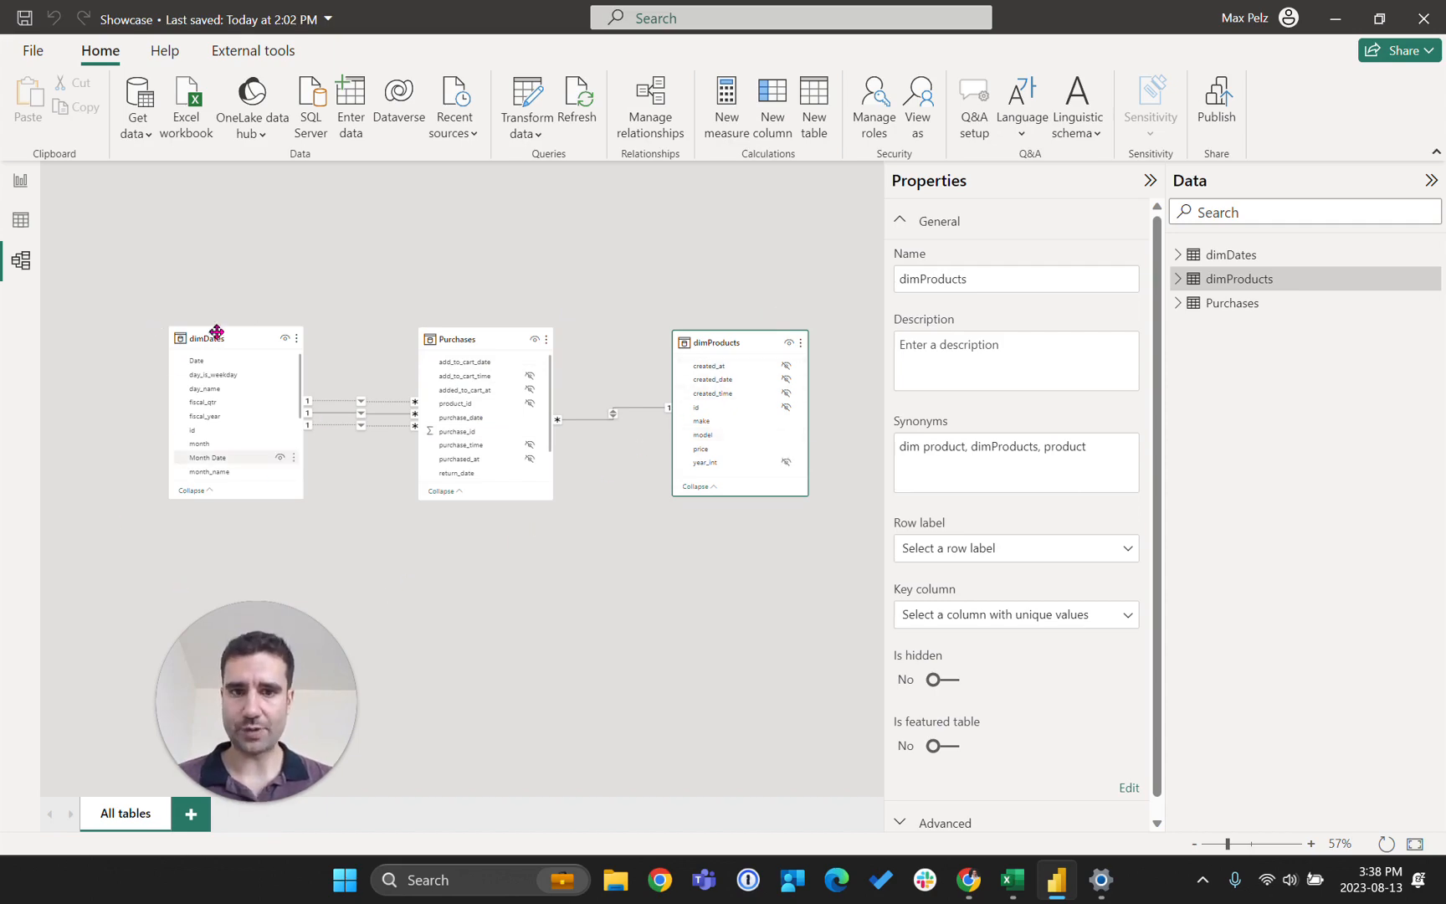
{"action": "mouse_move", "coordinate": [971, 880]}
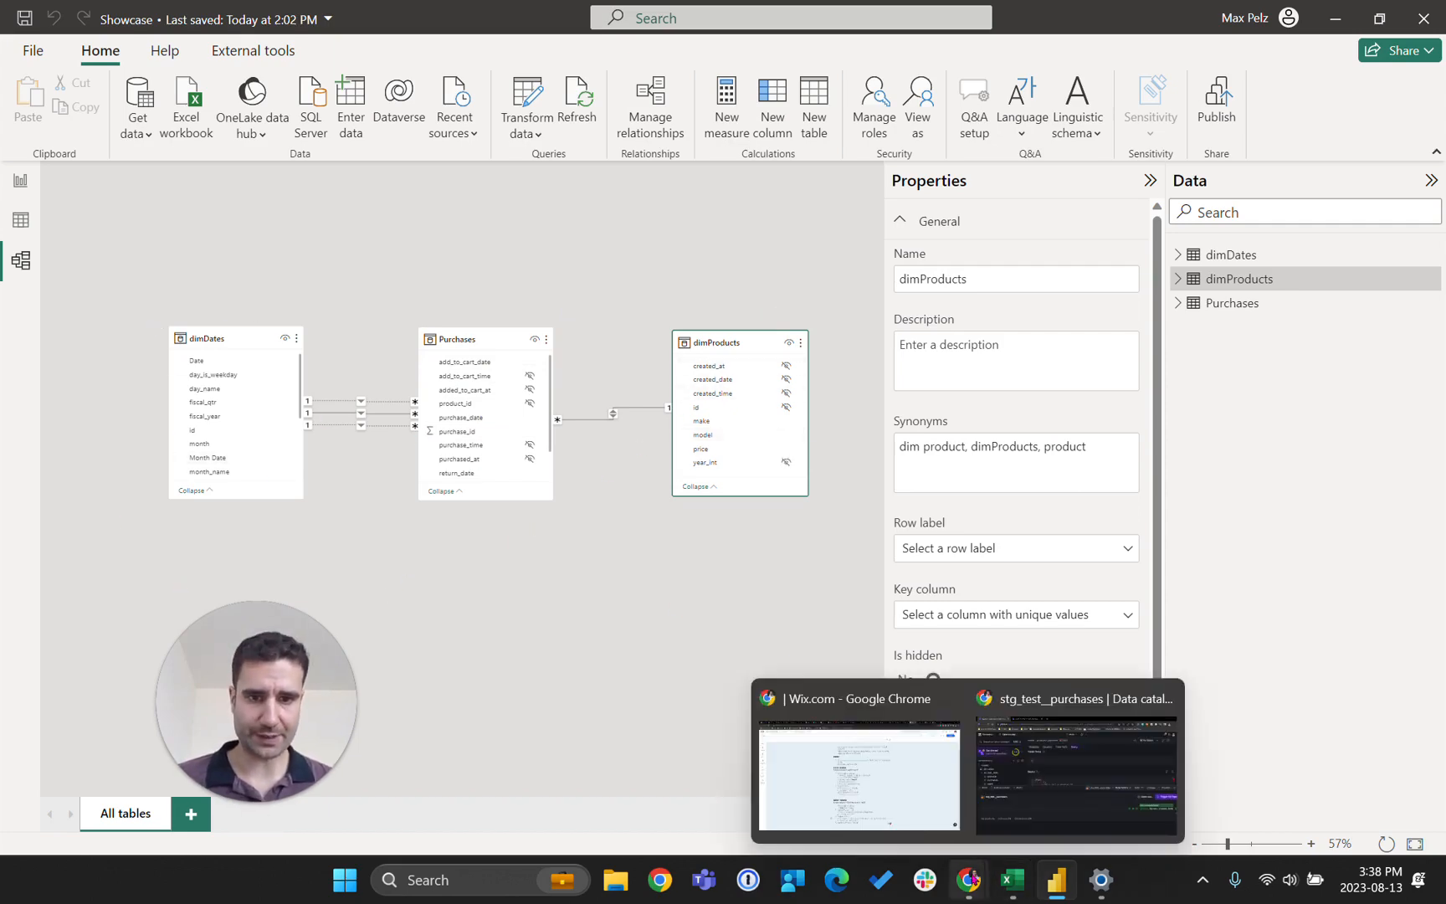
{"action": "left_click", "coordinate": [1077, 774]}
{"action": "left_click", "coordinate": [132, 379]}
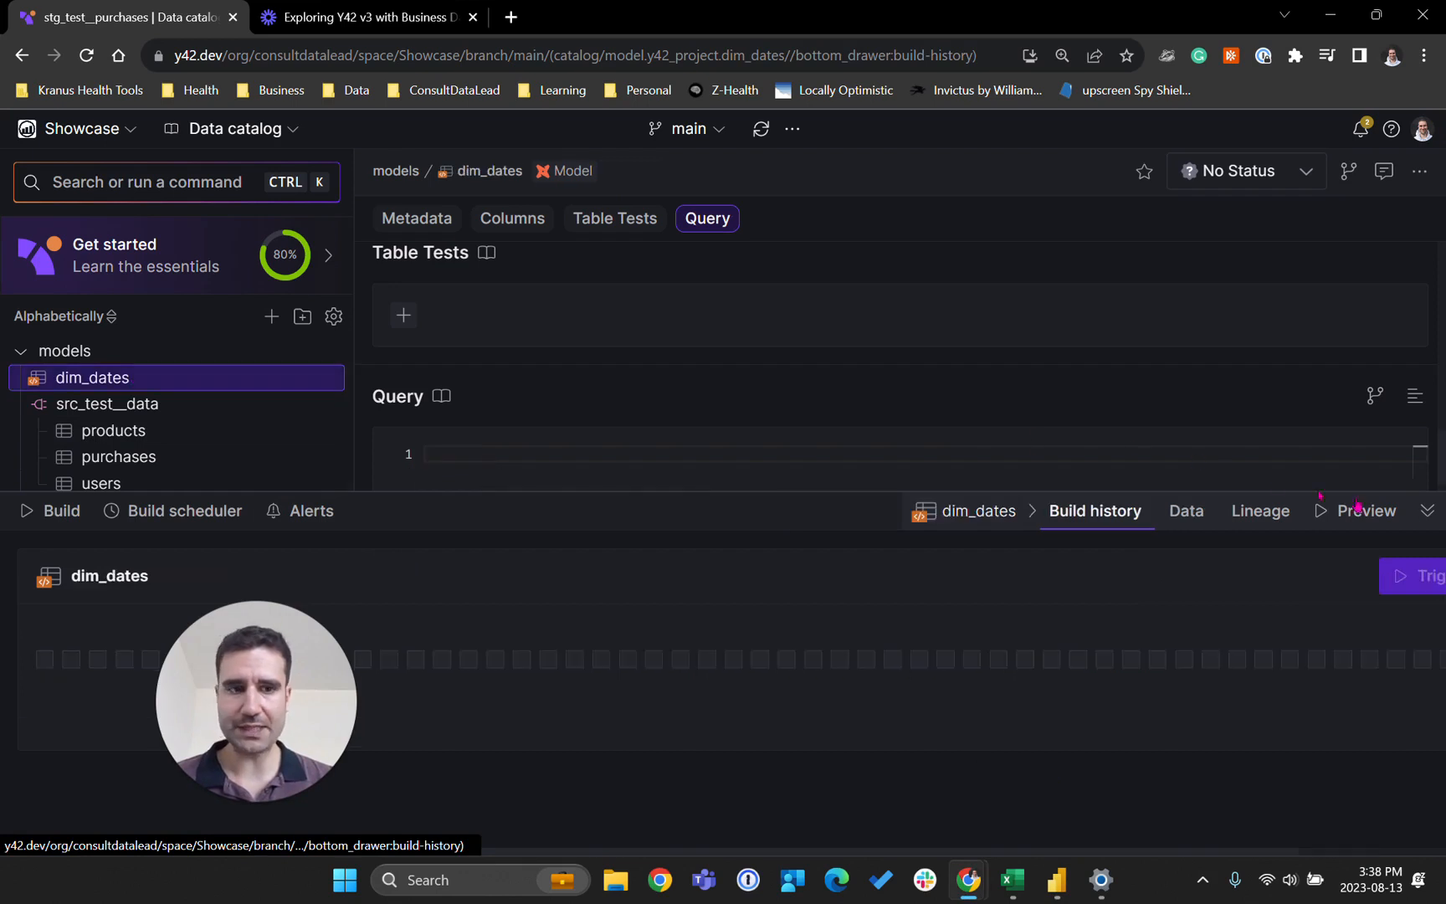
{"action": "scroll", "coordinate": [586, 418], "scroll_direction": "down", "scroll_amount": 2}
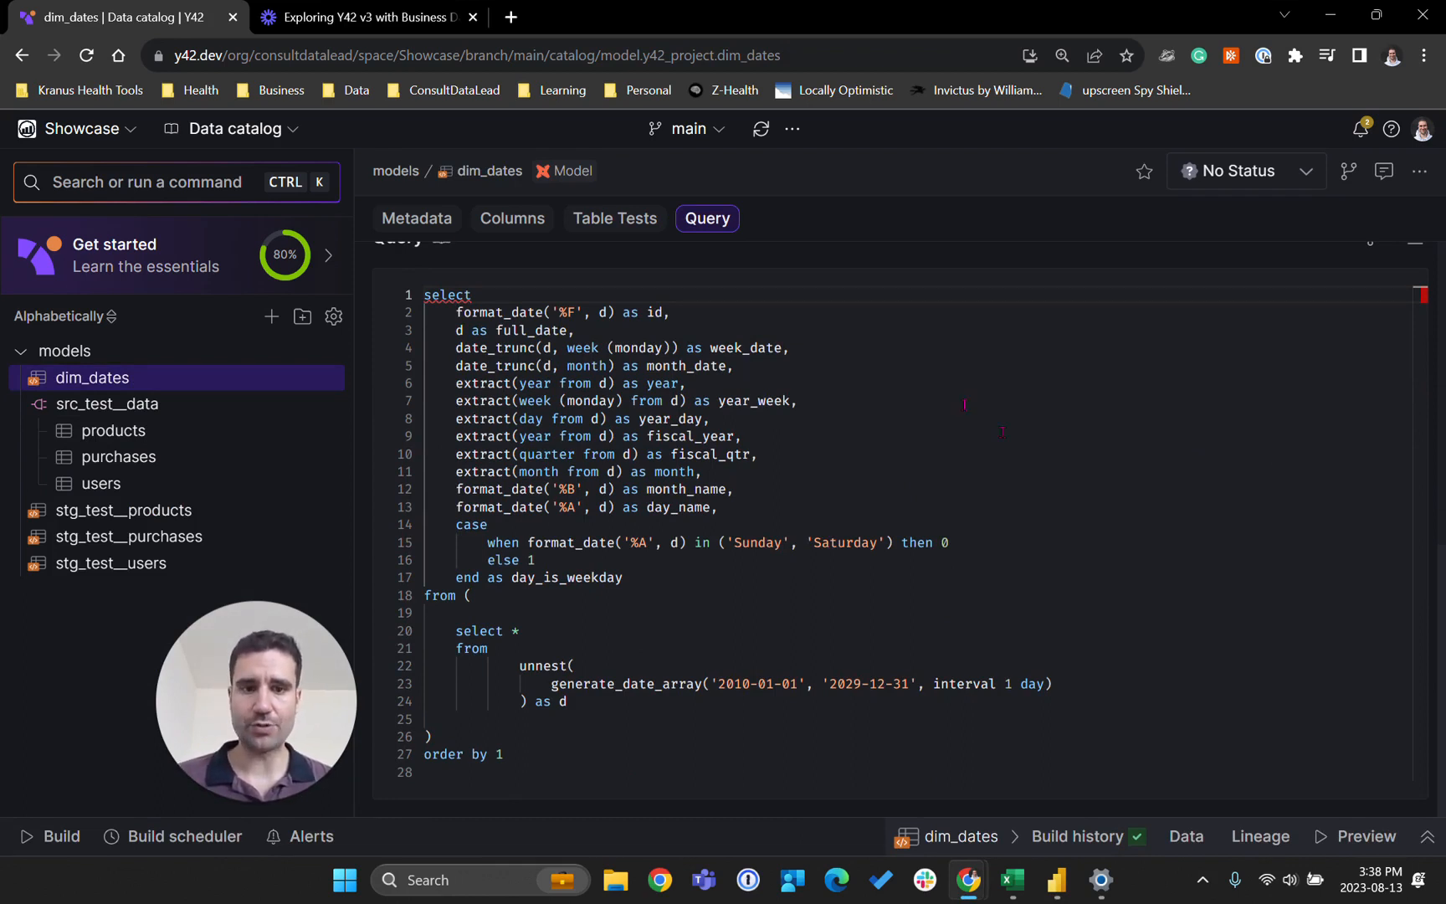
- Switch to the report in Power BI Desktop and rename the legend field of the Gross Revenue from Car Sales chart to Make
{"action": "left_click", "coordinate": [1057, 879]}
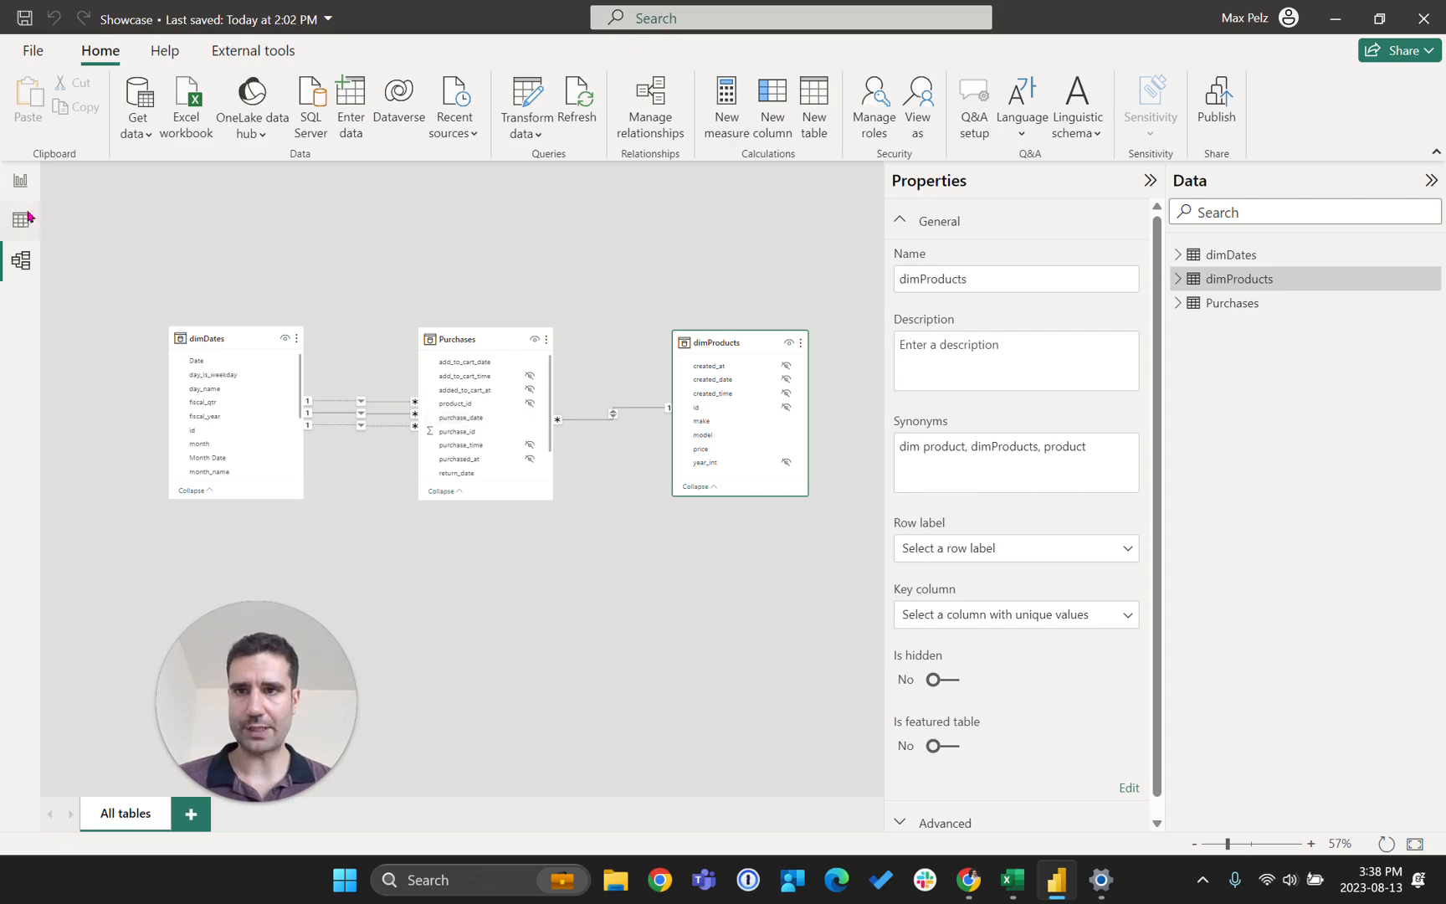
{"action": "left_click", "coordinate": [20, 180]}
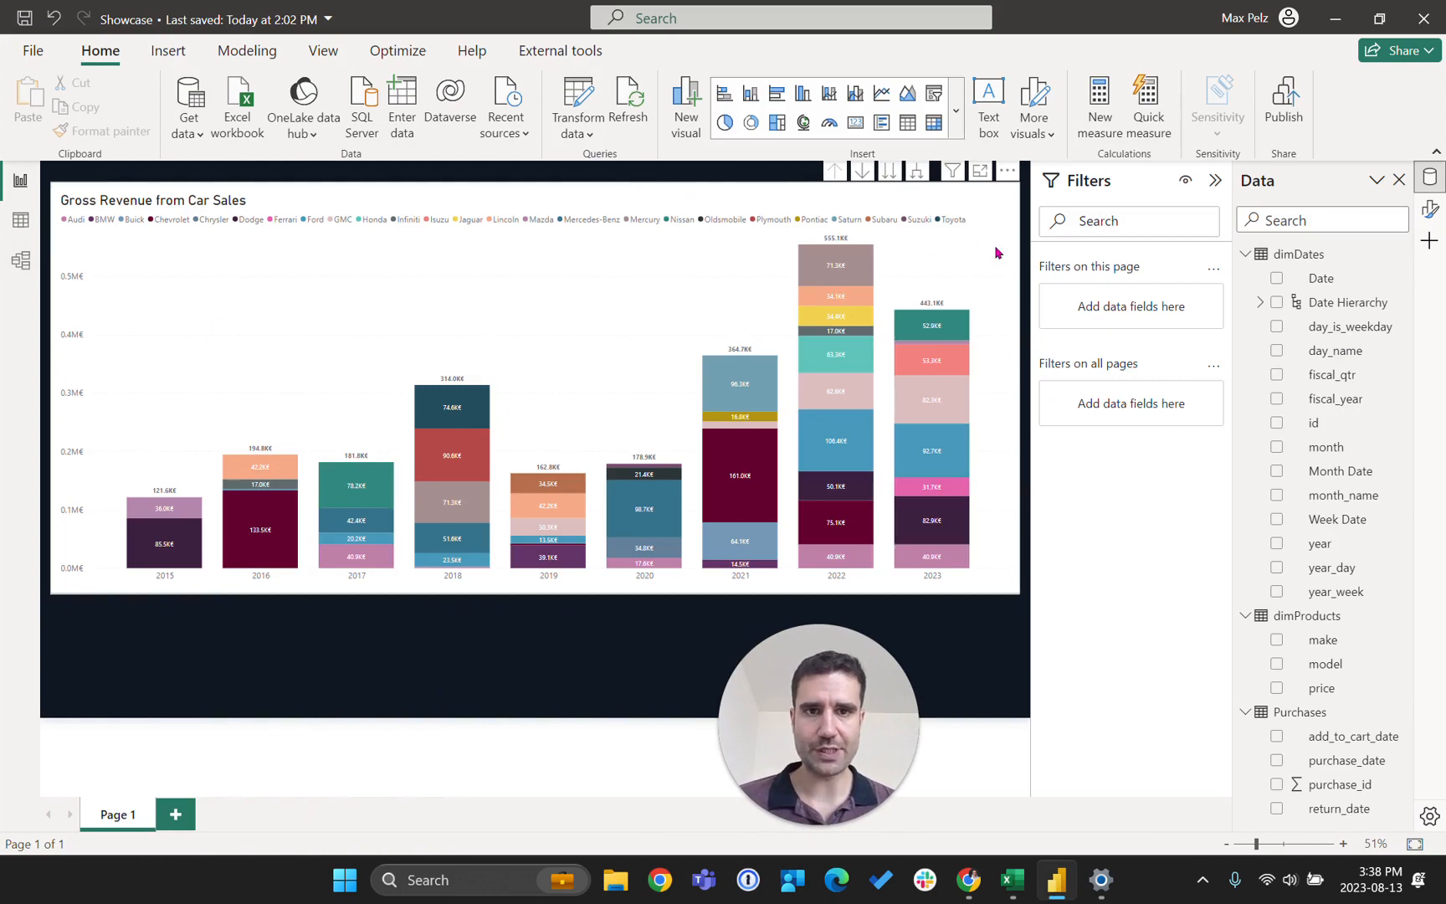
{"action": "left_click", "coordinate": [956, 249]}
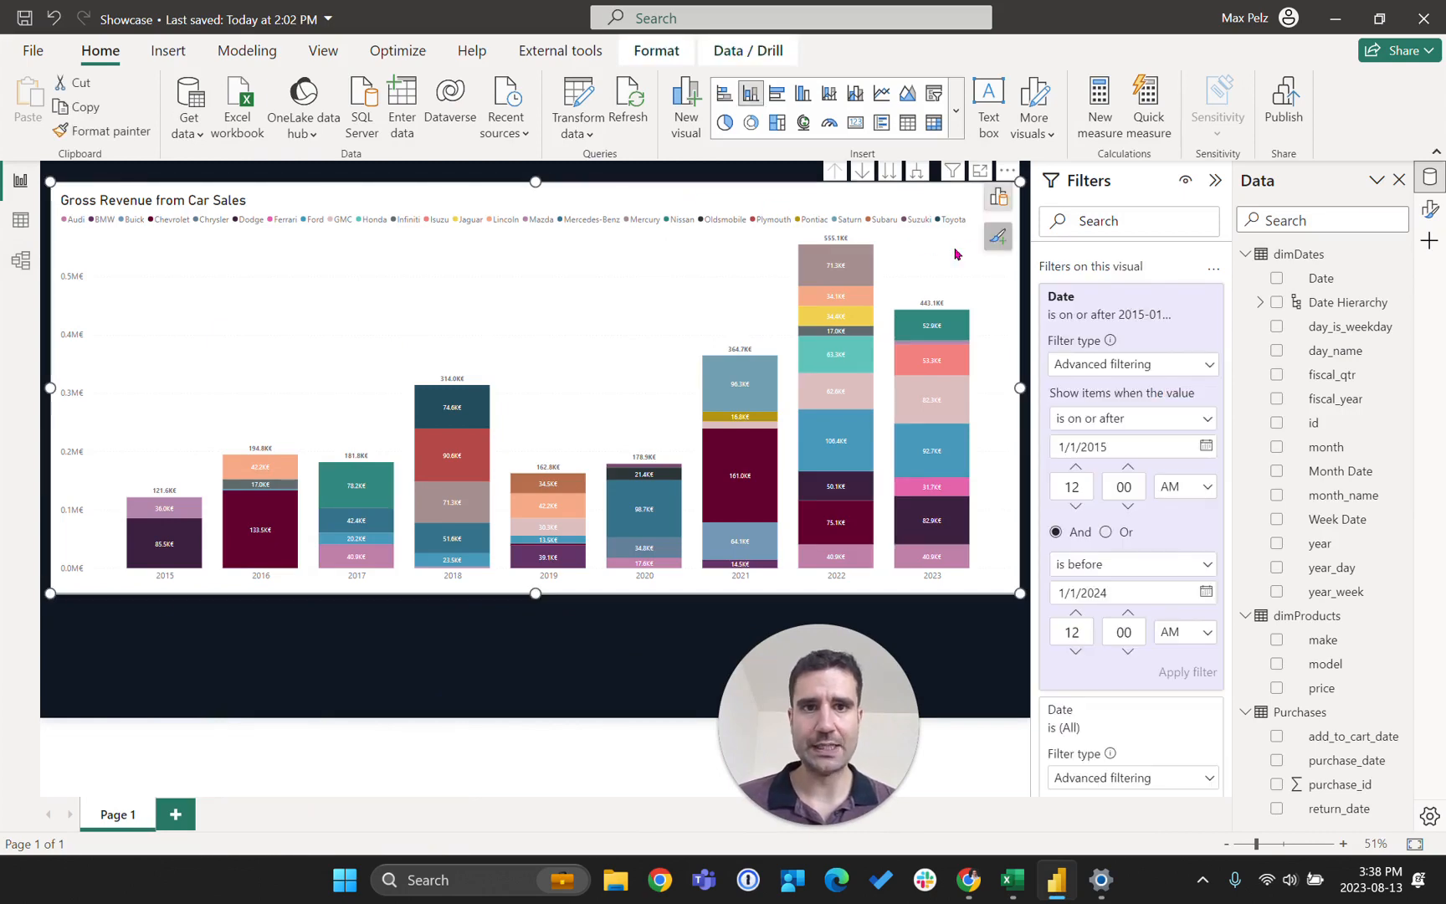
{"action": "left_click", "coordinate": [999, 201]}
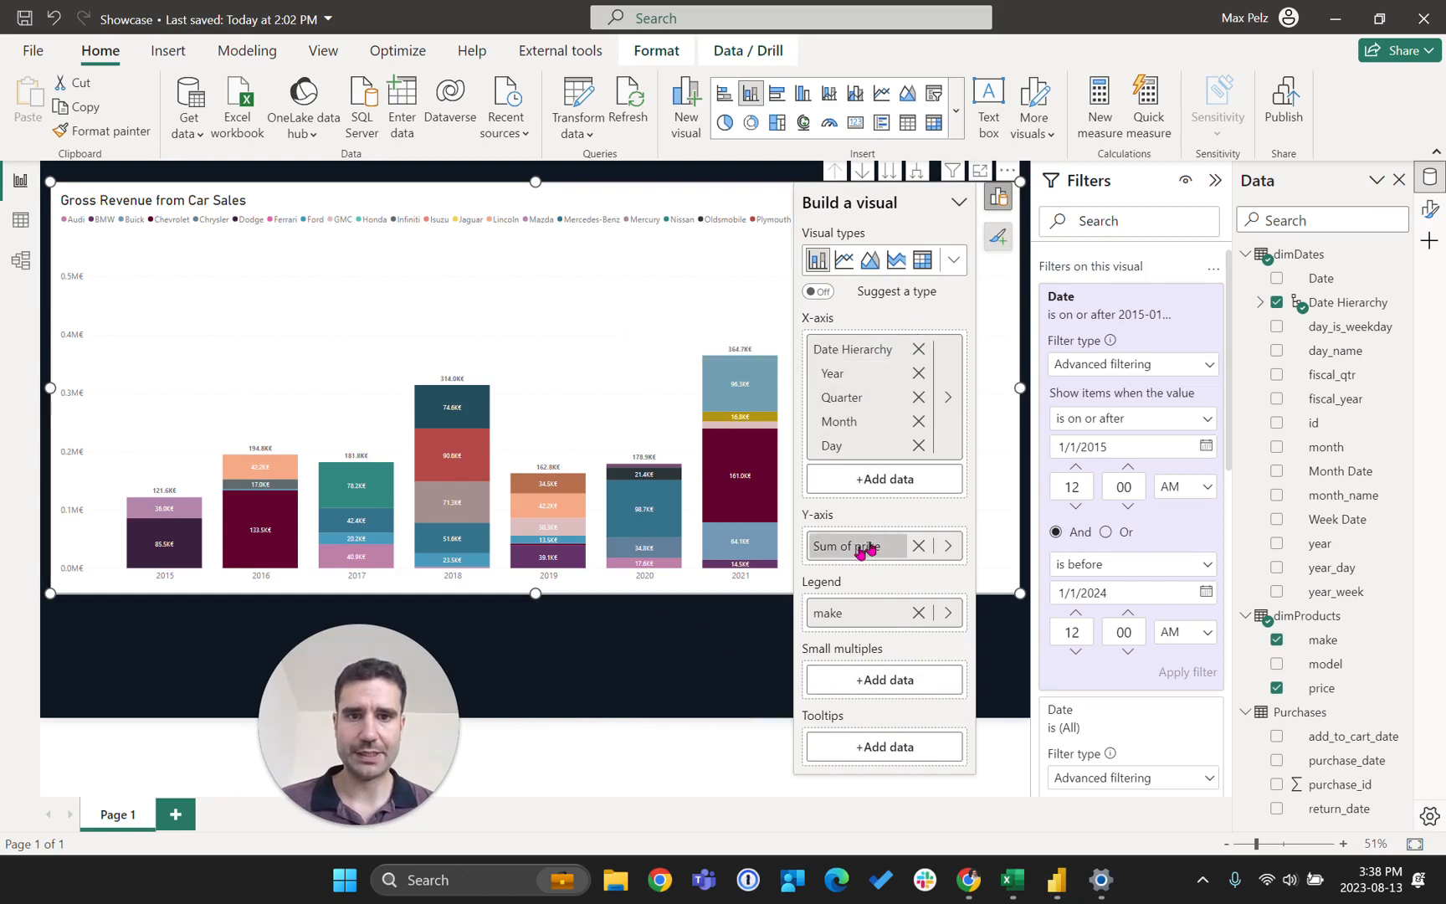
{"action": "double_click", "coordinate": [858, 616]}
{"action": "type", "text": "M"}
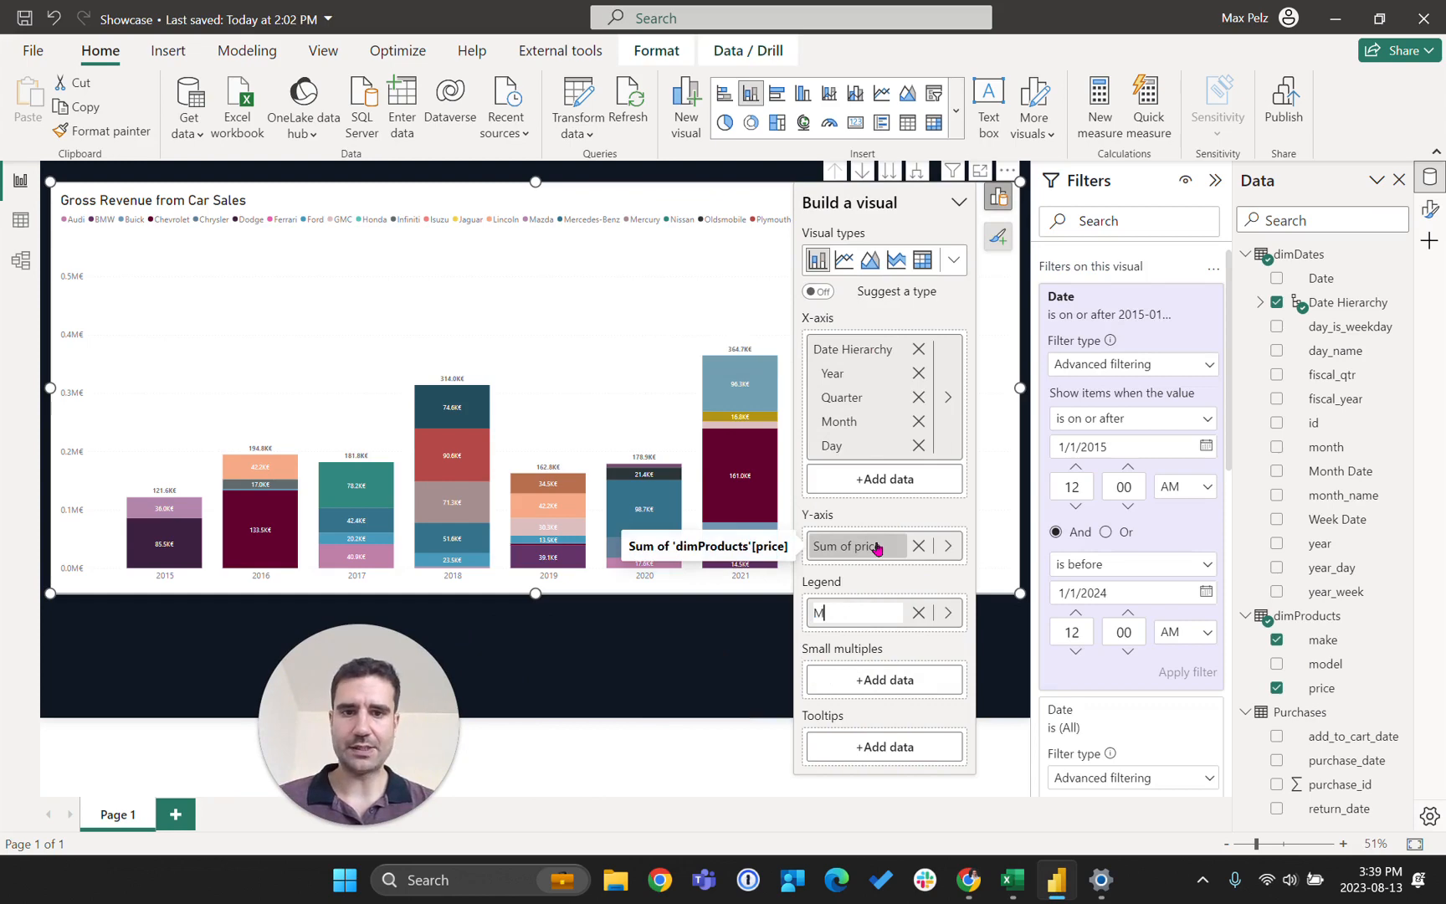
{"action": "type", "text": "ake"}
{"action": "key", "text": "Return"}
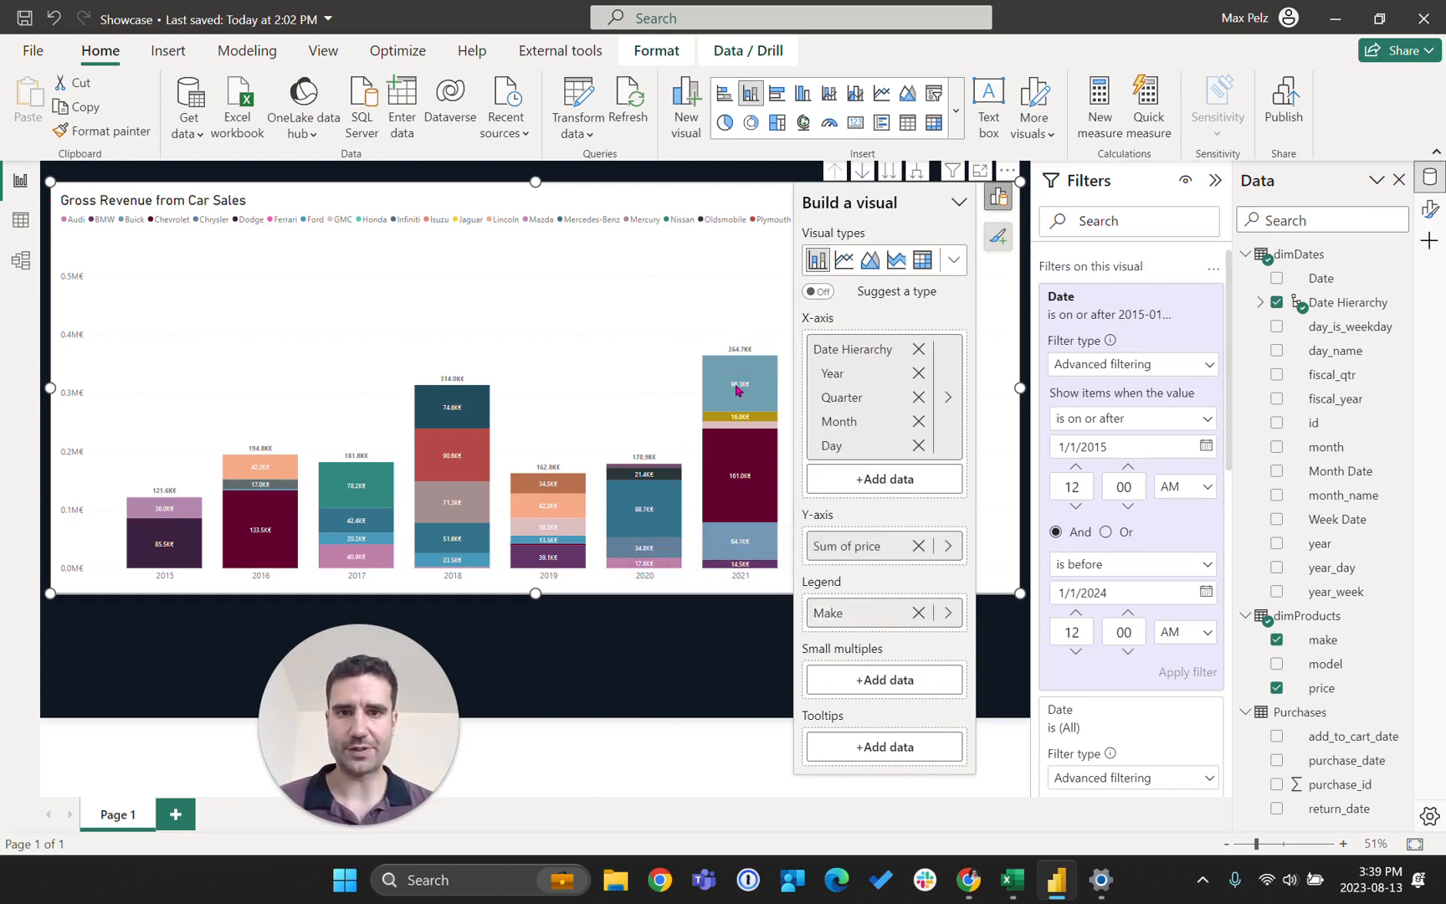
- Examine the details of individual make segments in the chart's 2021 and 2022 columns
{"action": "mouse_move", "coordinate": [737, 390]}
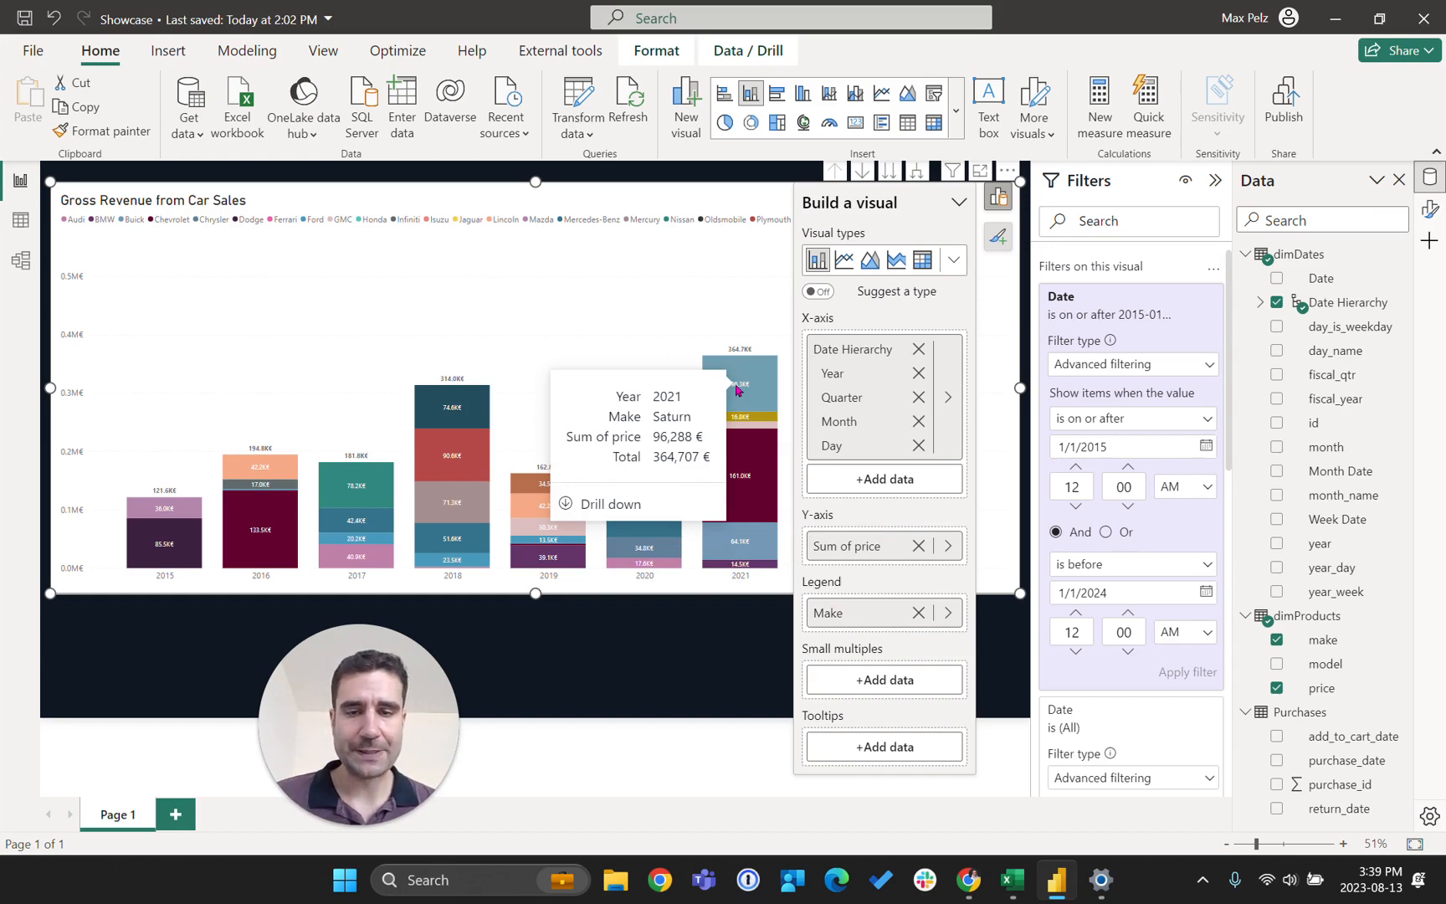
{"action": "left_click", "coordinate": [644, 689]}
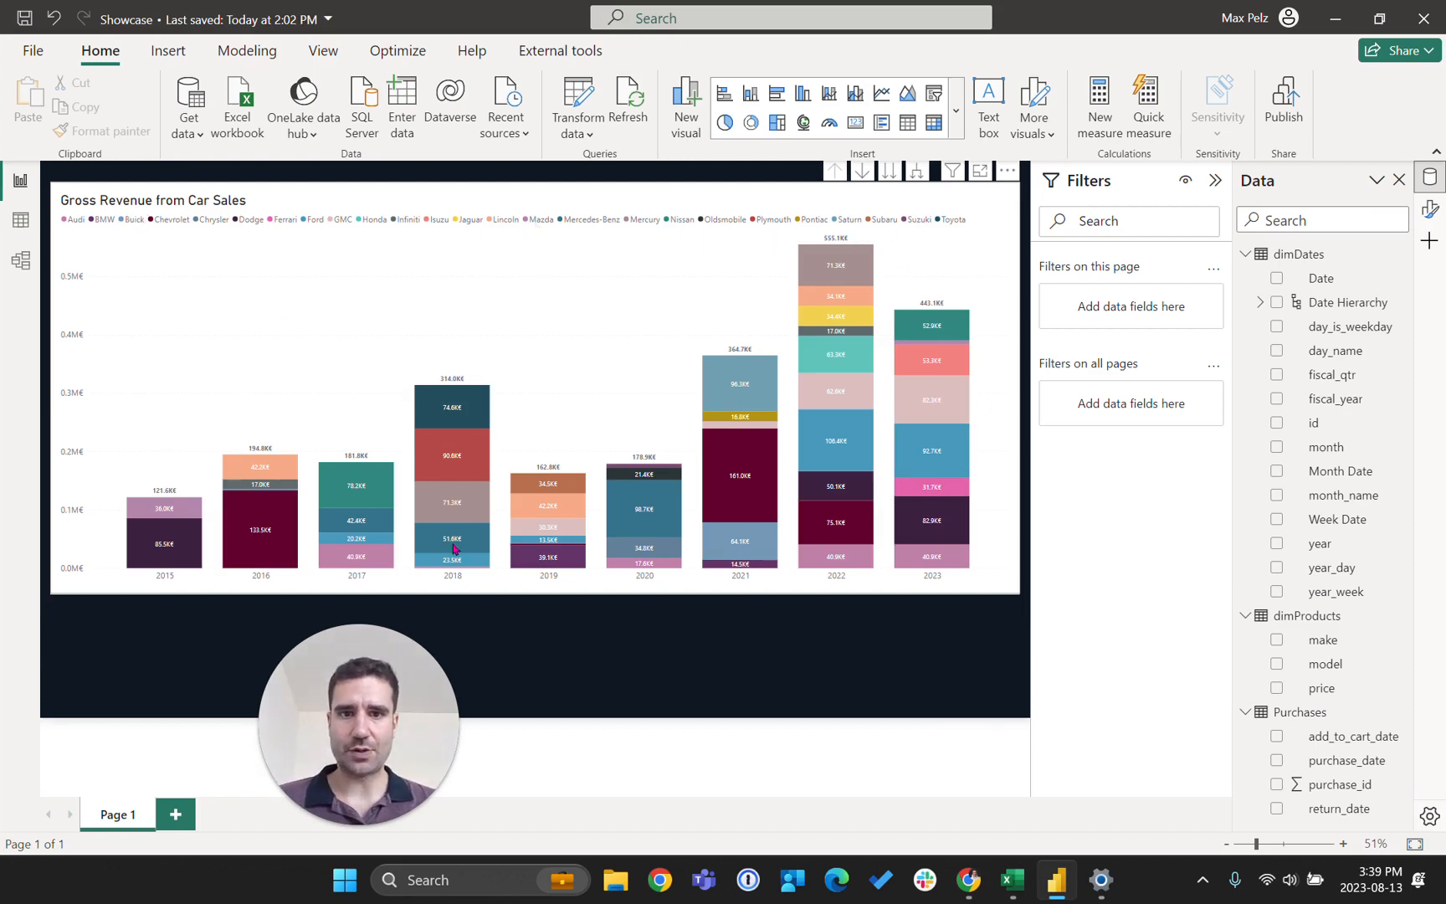
{"action": "mouse_move", "coordinate": [857, 395]}
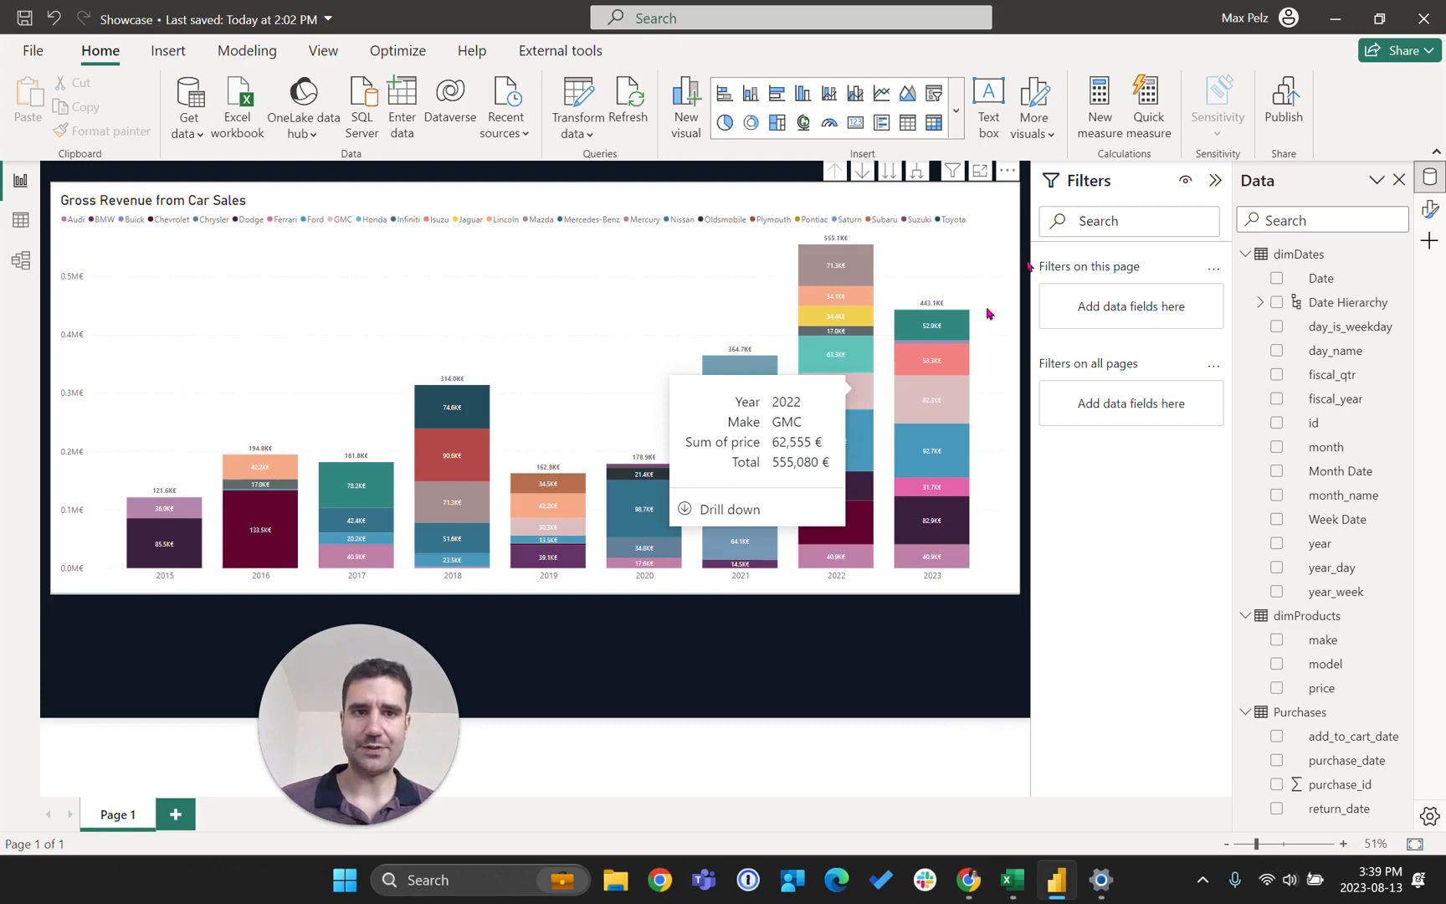
- Enable drill-down on the revenue chart and expand its date hierarchy through quarter to month level
{"action": "left_click", "coordinate": [866, 176]}
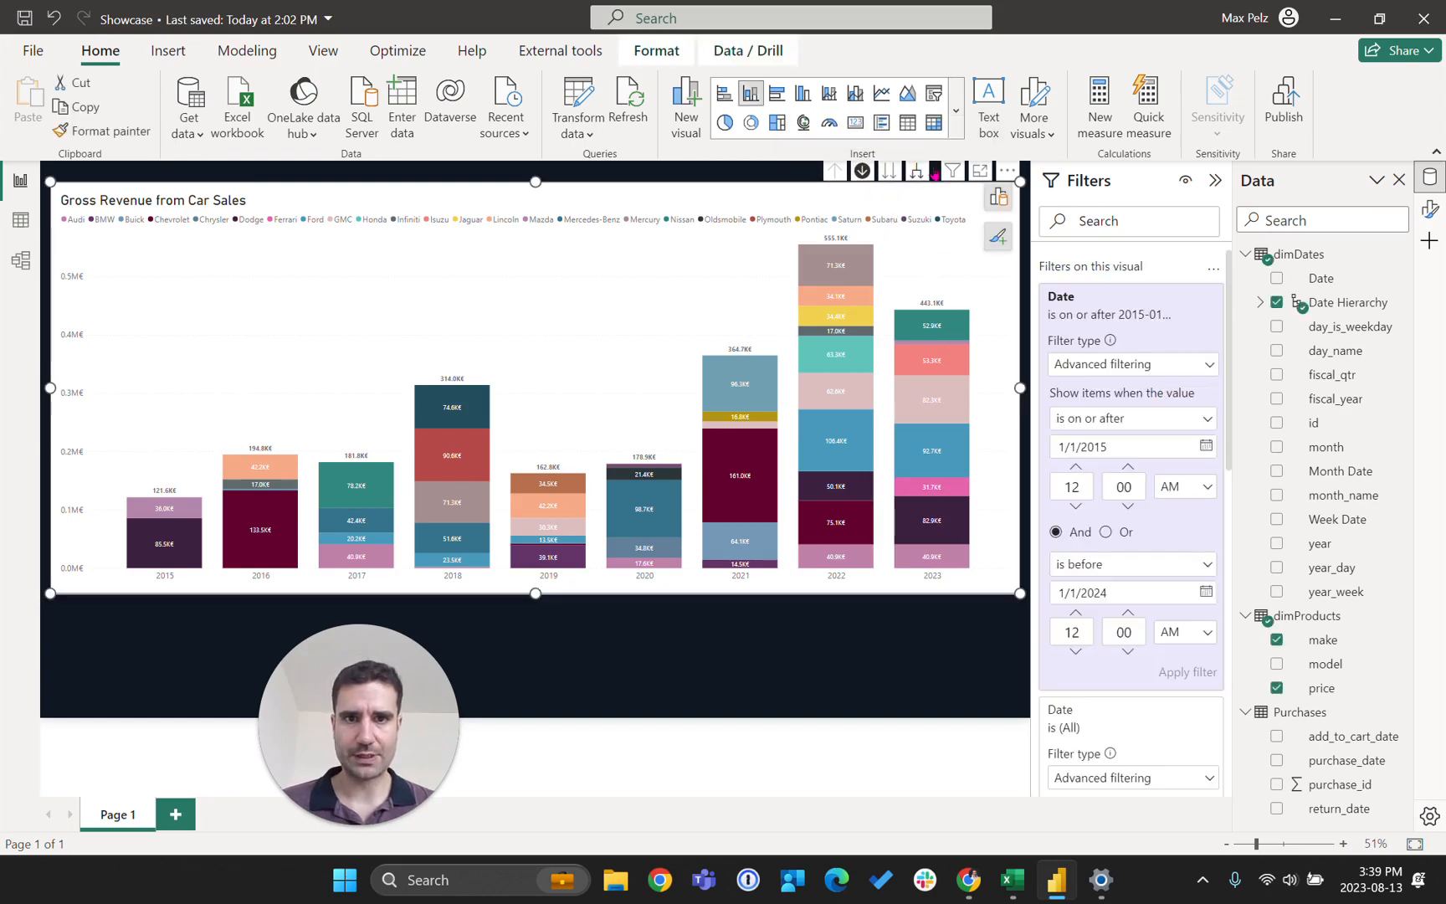
{"action": "left_click", "coordinate": [916, 176]}
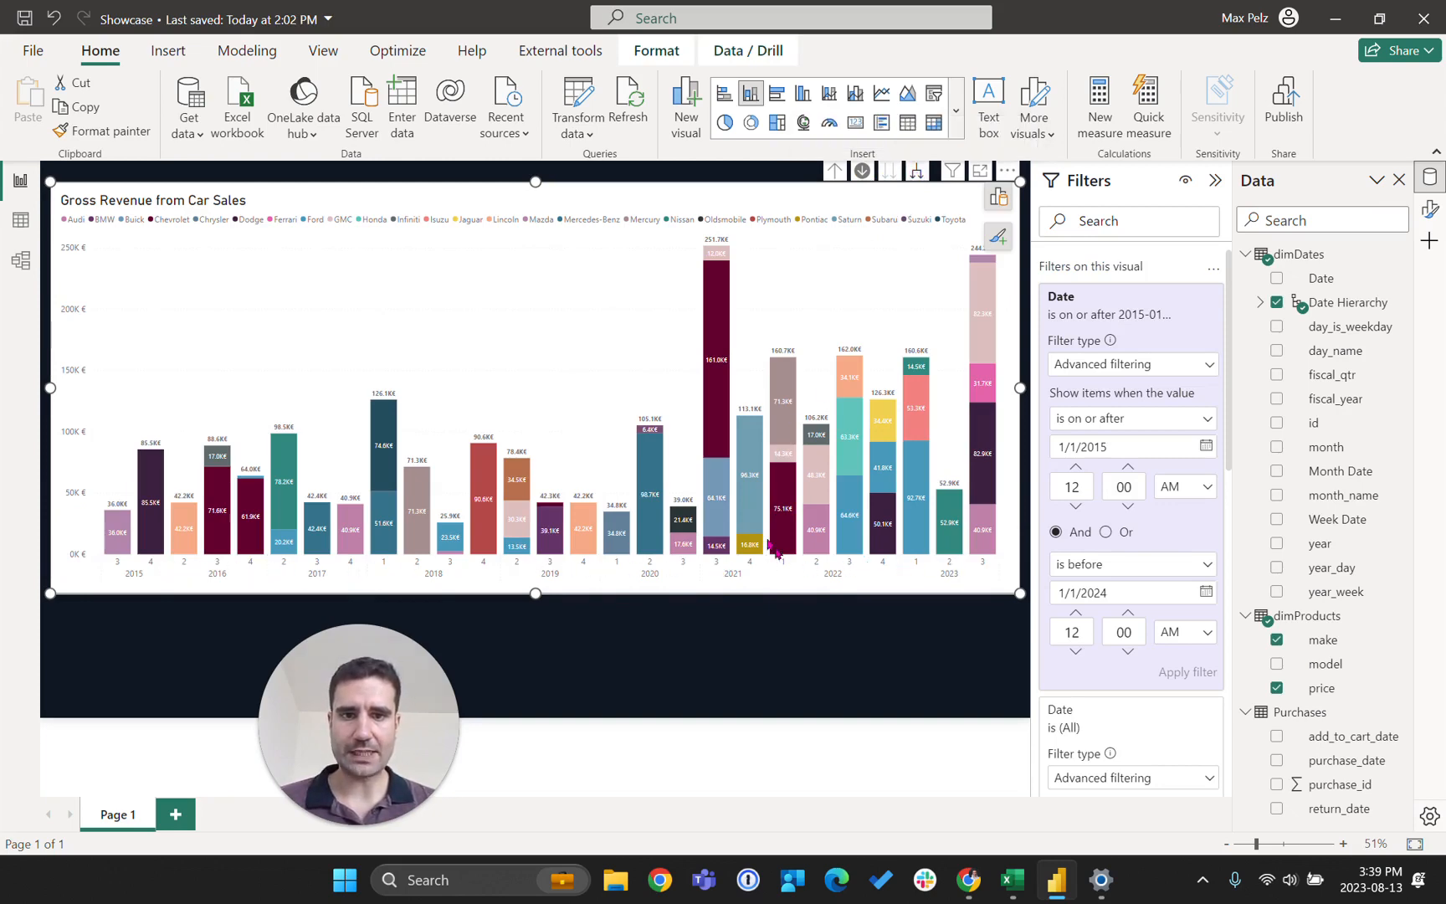
{"action": "left_click", "coordinate": [917, 172]}
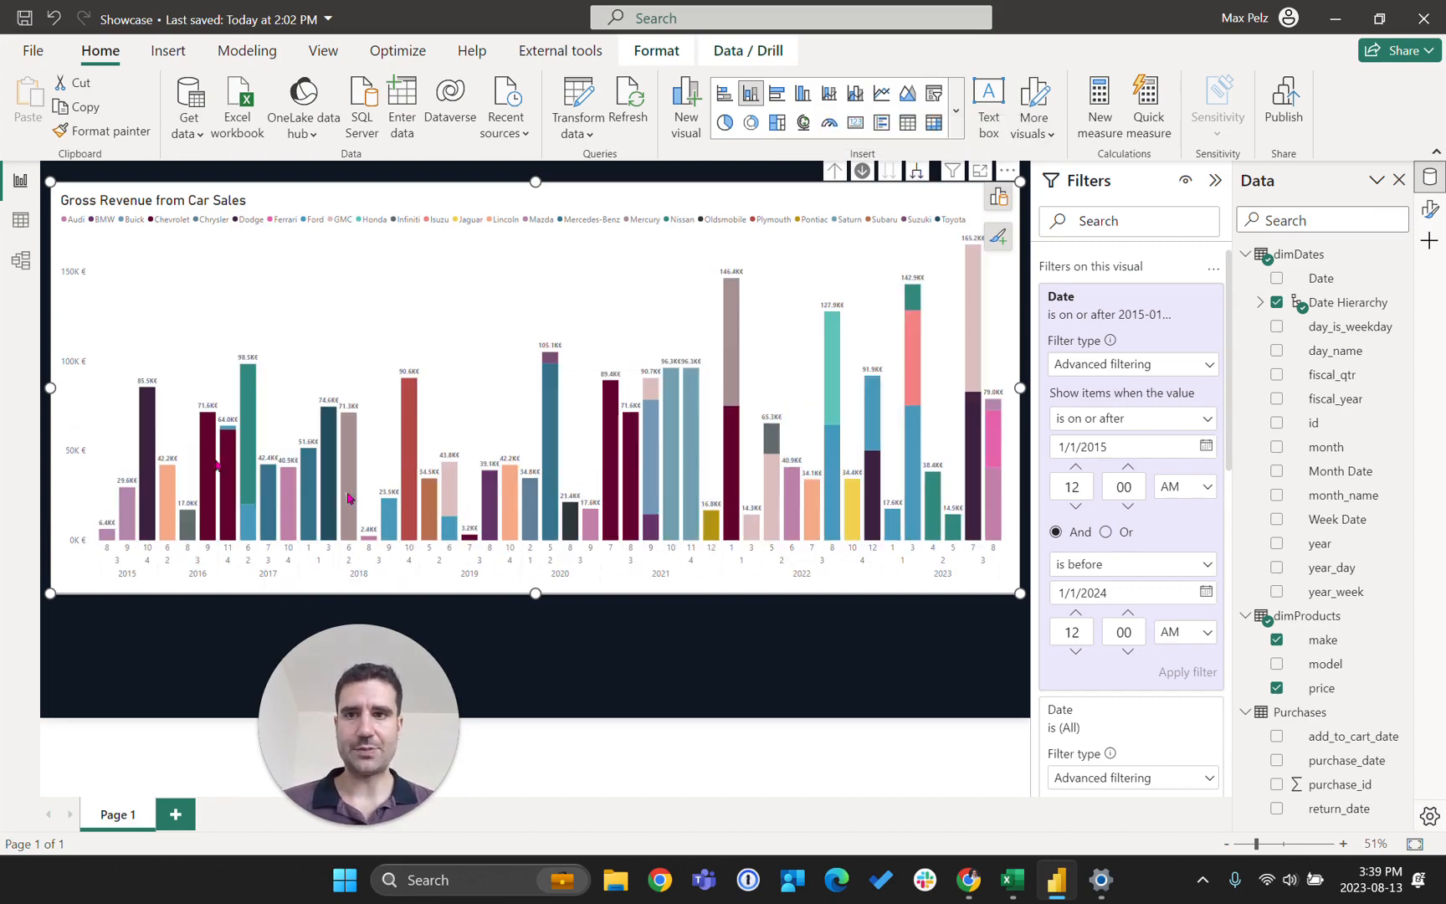
- Create an empty table named Metrics in the data model and place it above the Purchases table in the diagram
{"action": "left_click", "coordinate": [20, 262]}
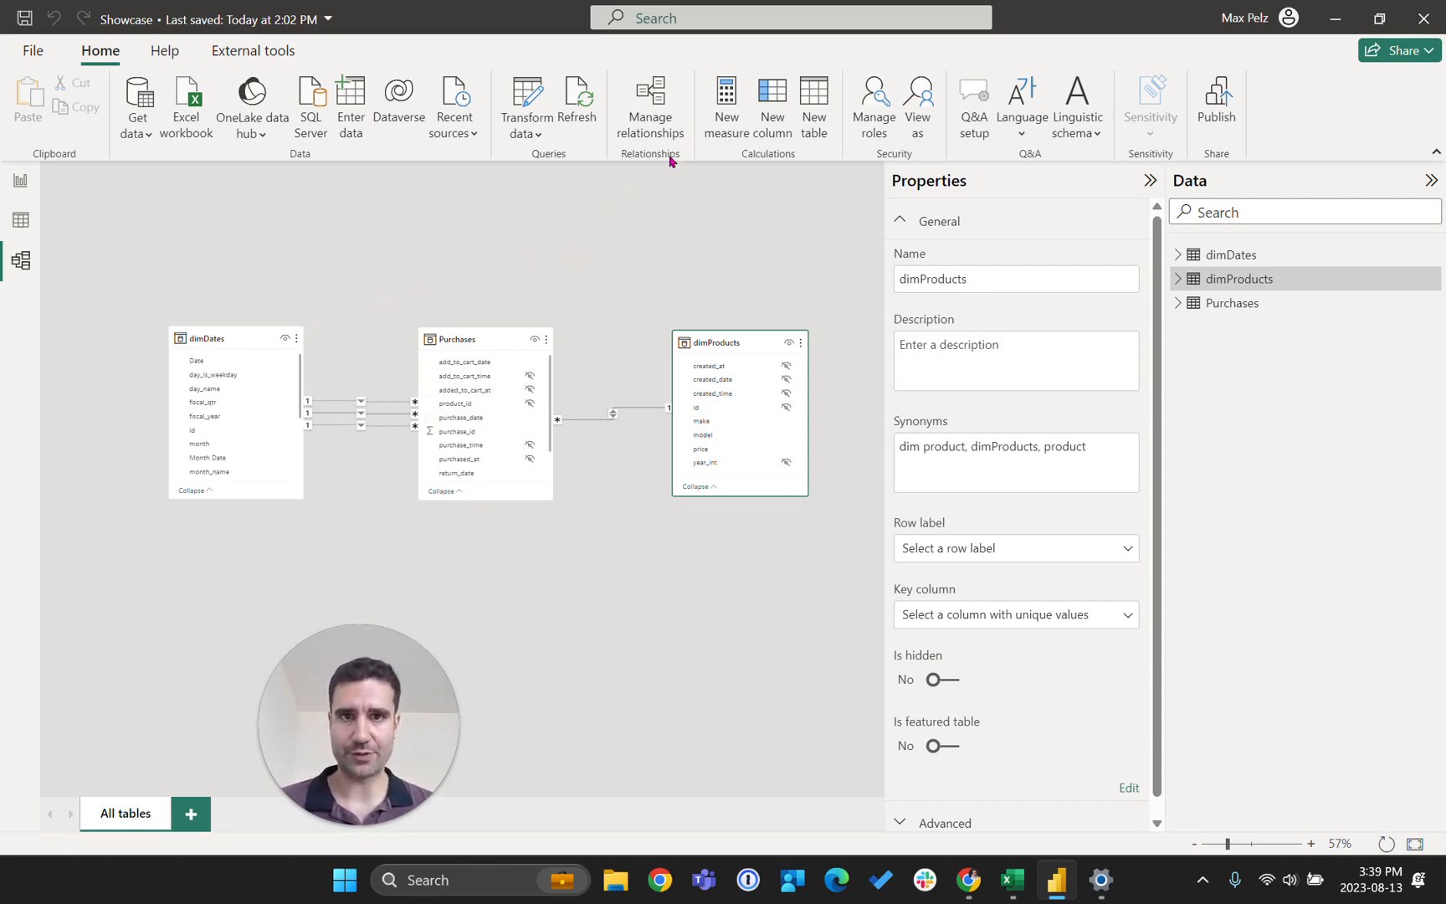
{"action": "left_click", "coordinate": [345, 89]}
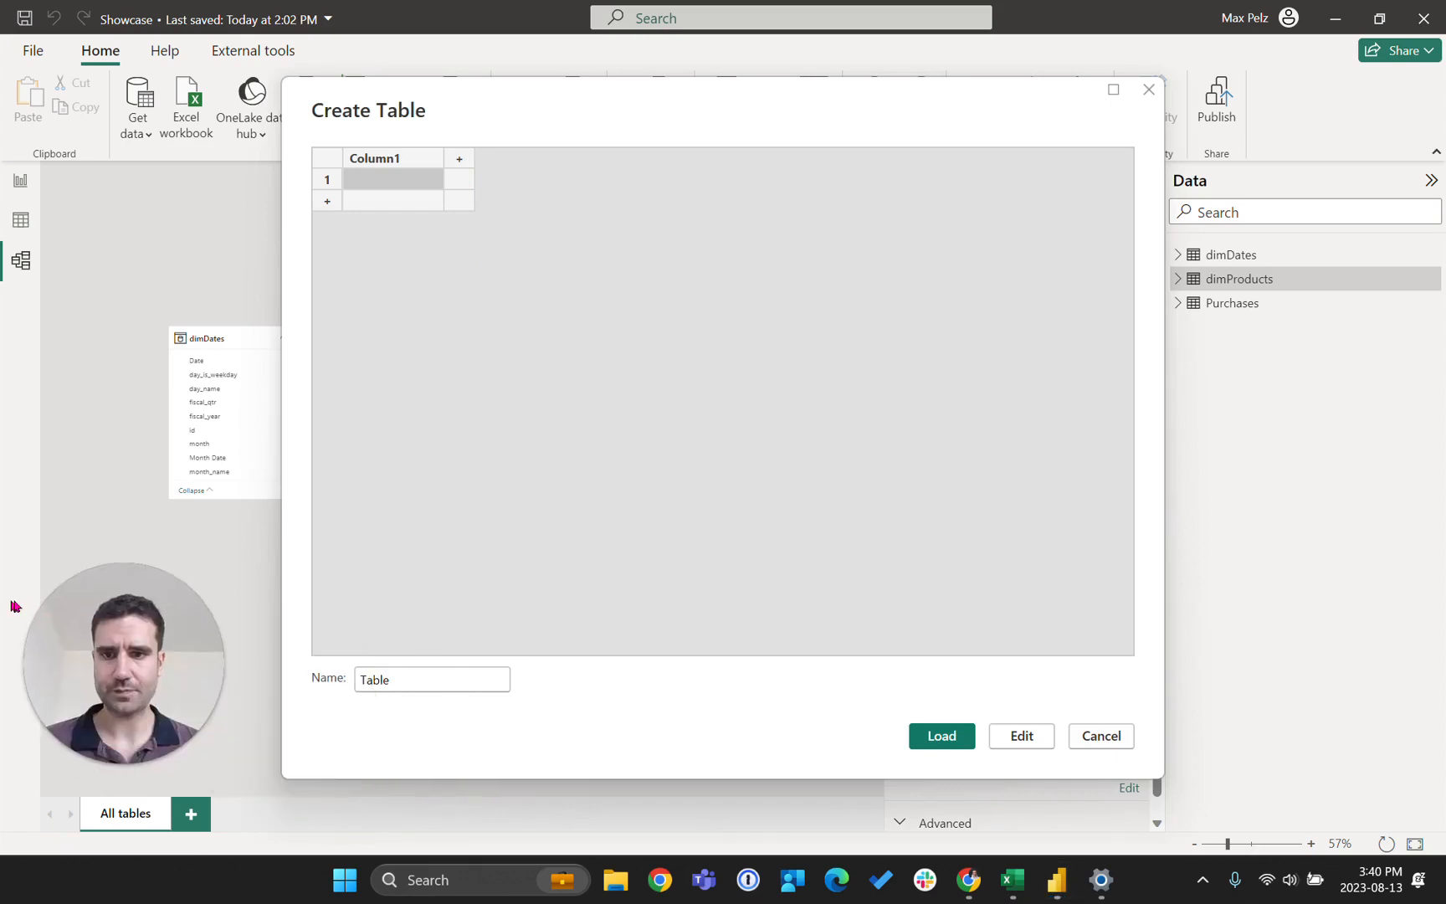
{"action": "left_click", "coordinate": [401, 678]}
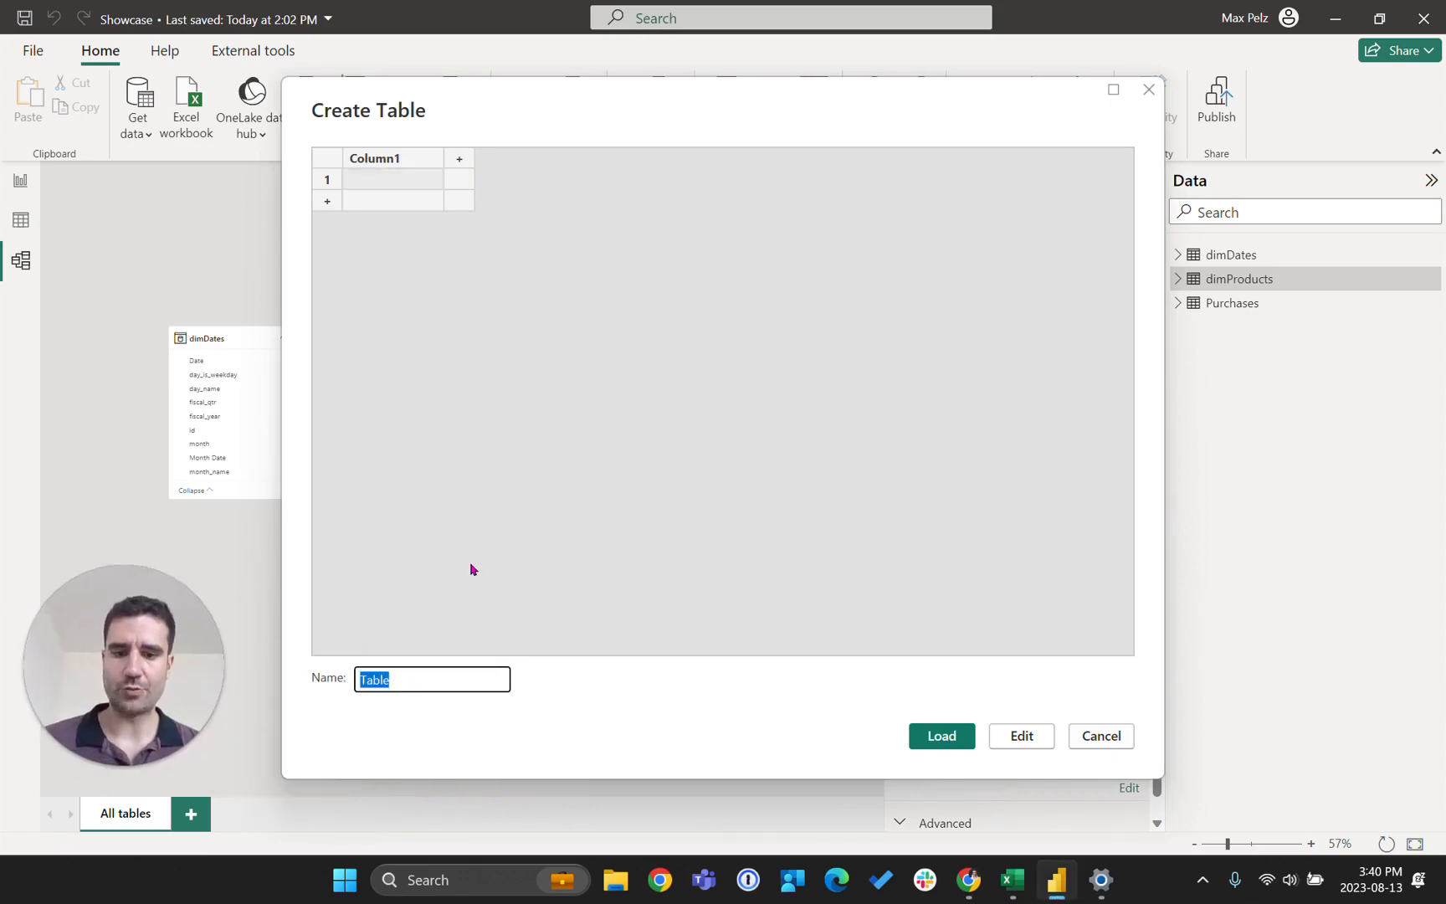
{"action": "type", "text": "Metrics"}
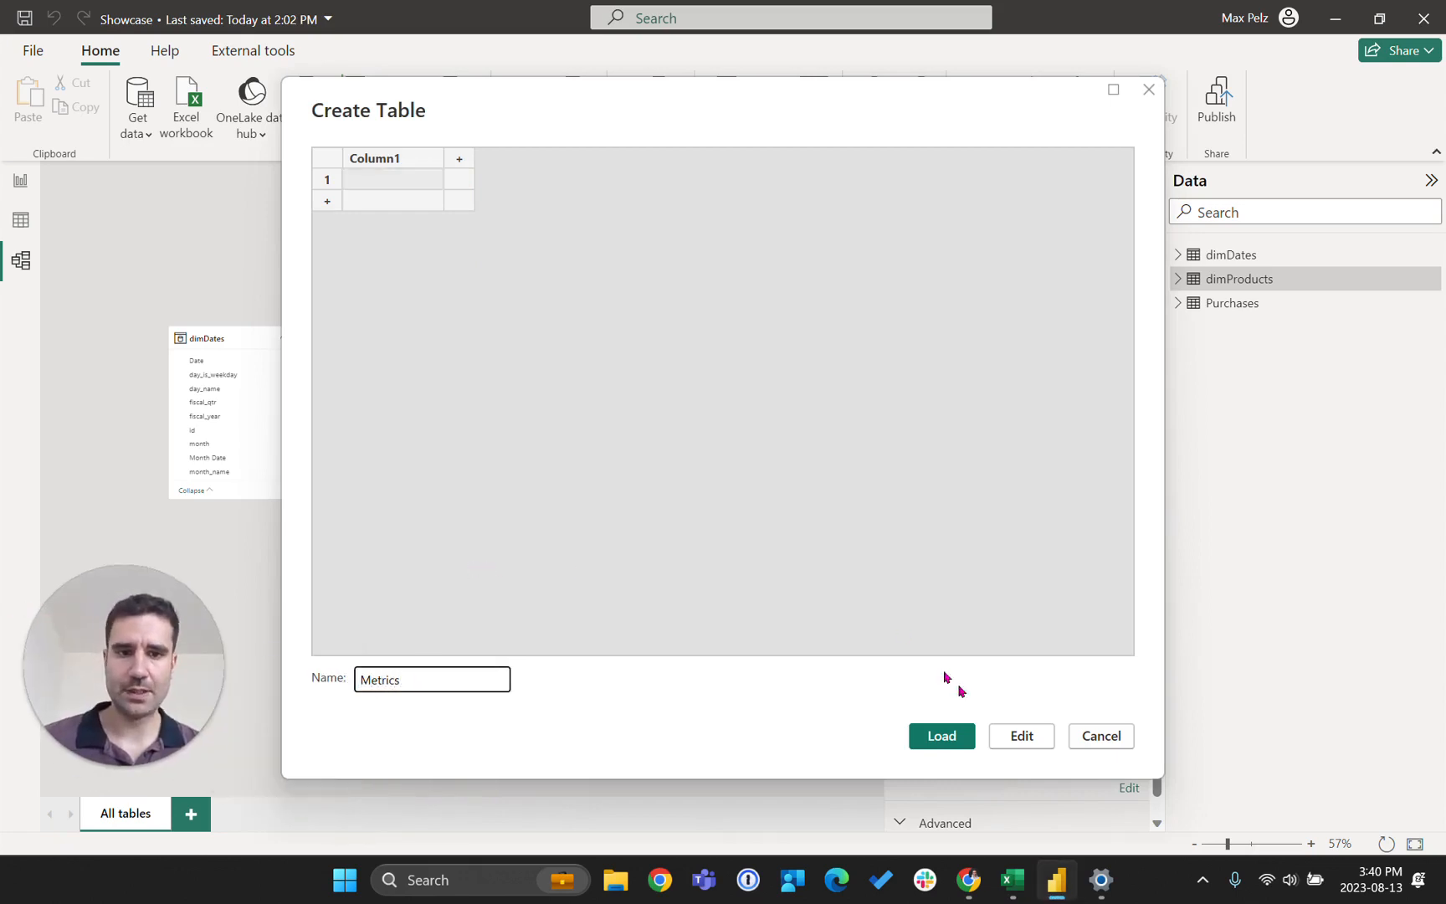
{"action": "left_click", "coordinate": [954, 737]}
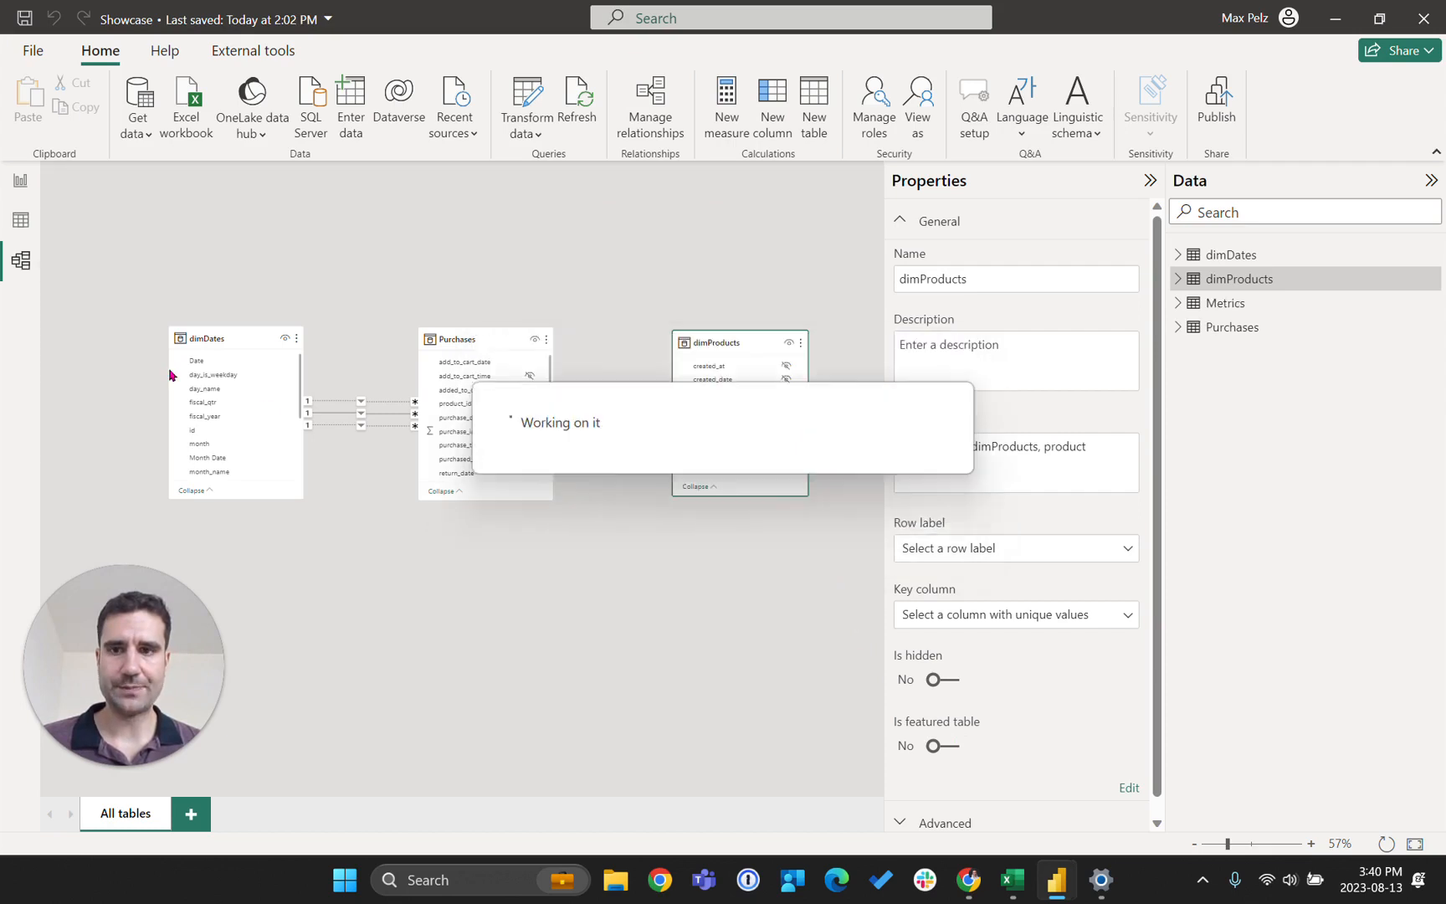
{"action": "left_click_drag", "start_coordinate": [810, 330], "coordinate": [526, 249]}
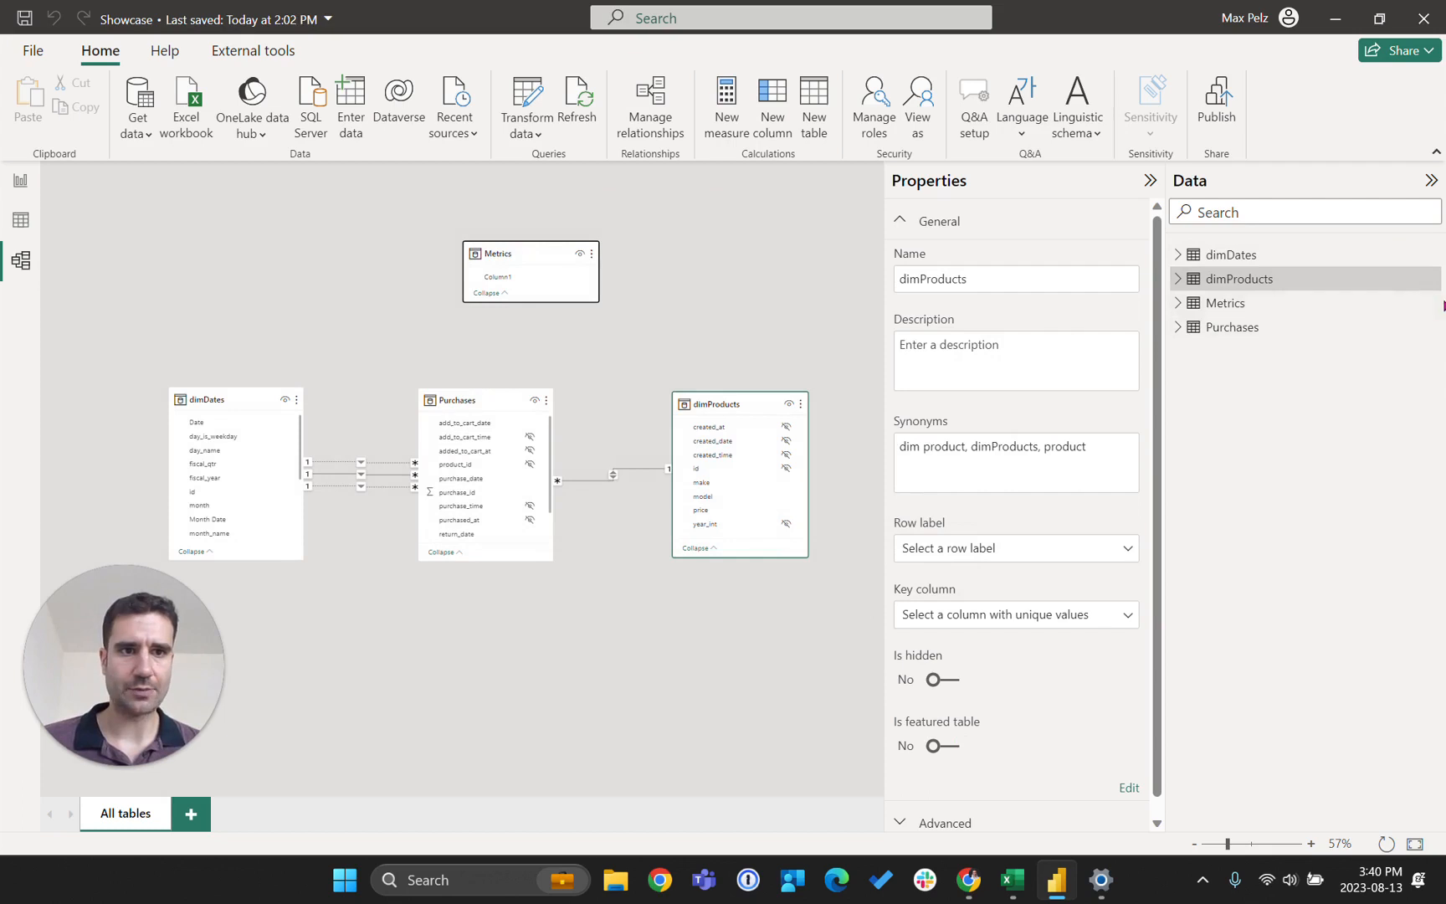
- Create the measure Gross Revenue = COALESCE(CALCULATE(SUM(dimProducts[price])), 0) in the Metrics table
{"action": "left_click", "coordinate": [1433, 305]}
{"action": "left_click", "coordinate": [1385, 341]}
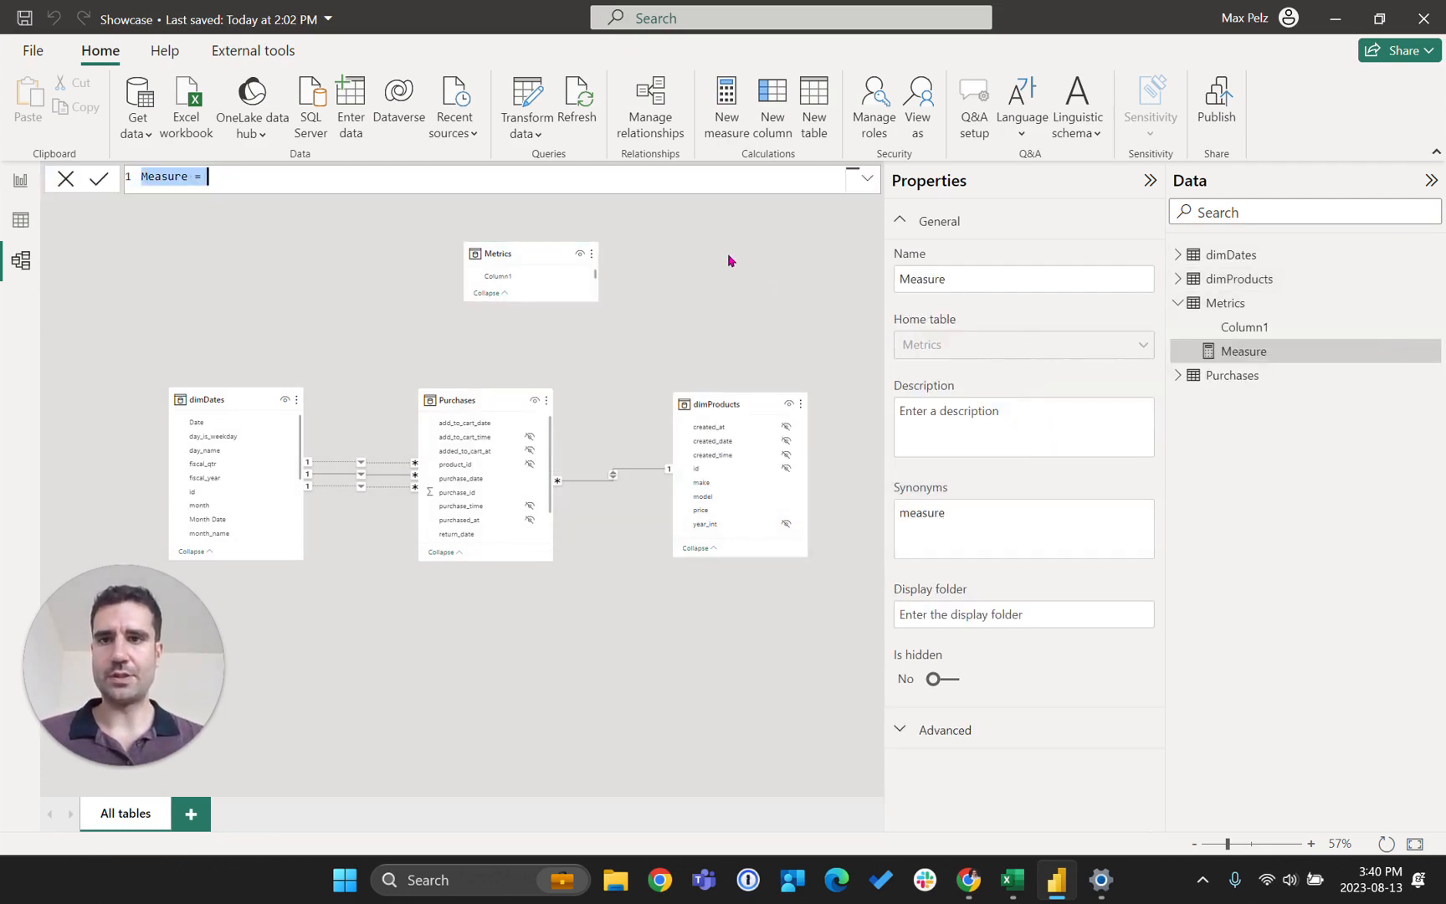
{"action": "type", "text": "Gross Rev"}
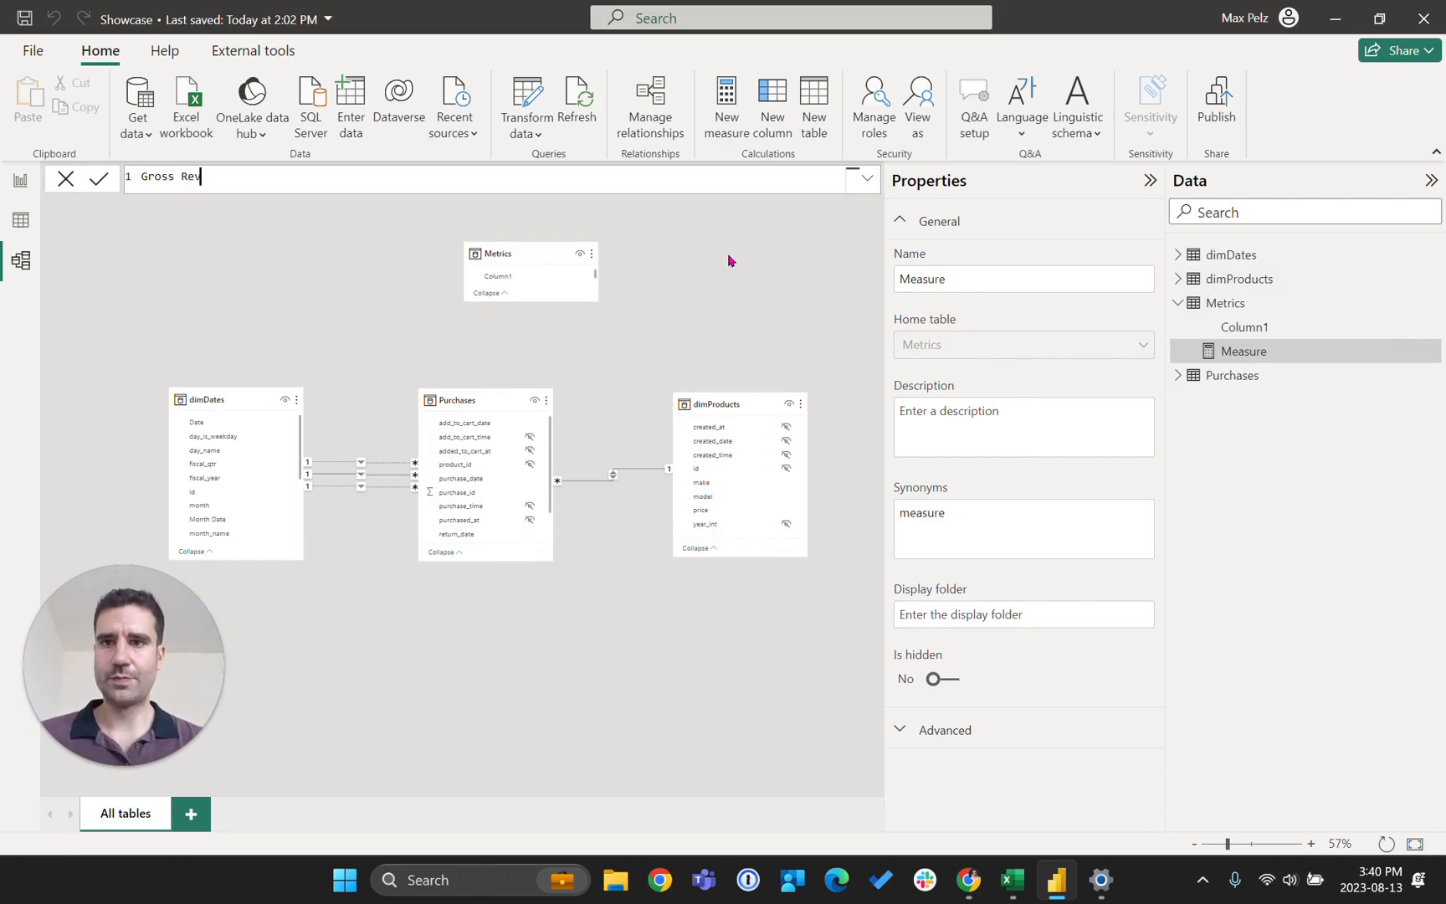
{"action": "type", "text": "enue = COA"}
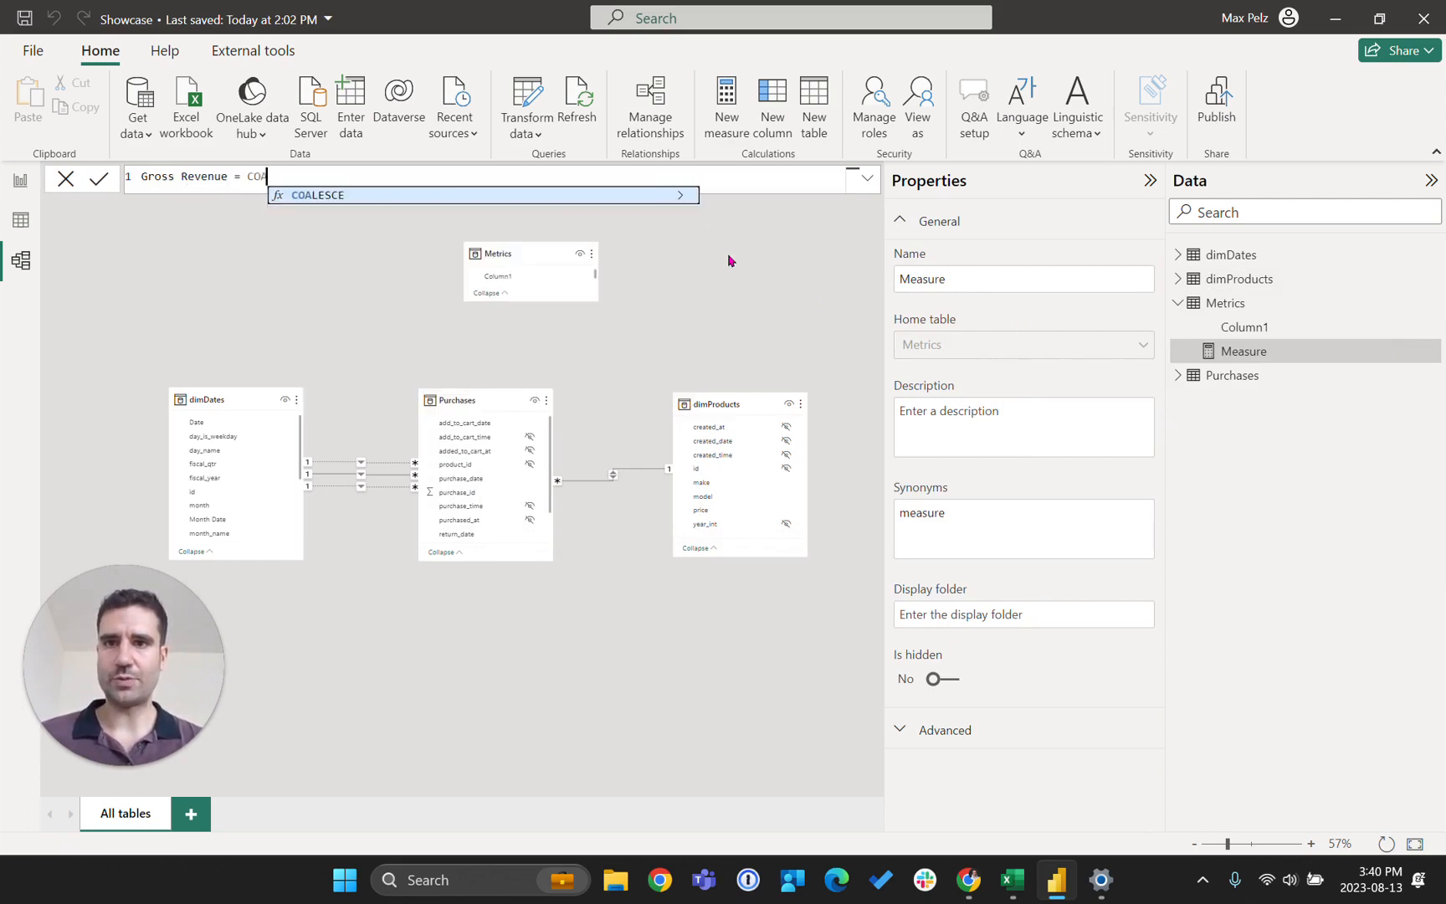
{"action": "key", "text": "Tab"}
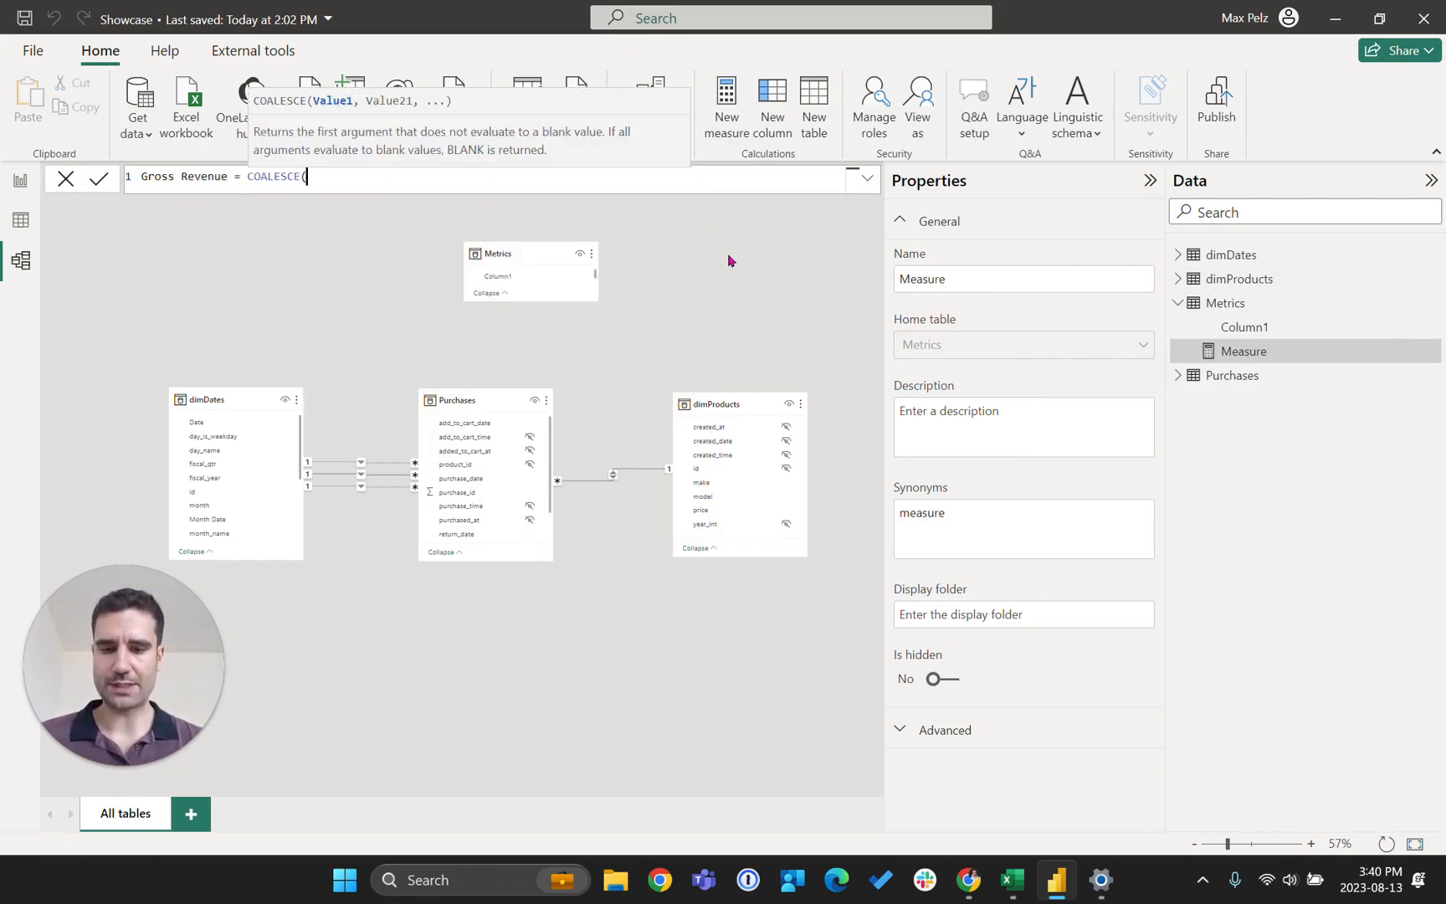
{"action": "type", "text": "CAL"}
{"action": "key", "text": "Tab"}
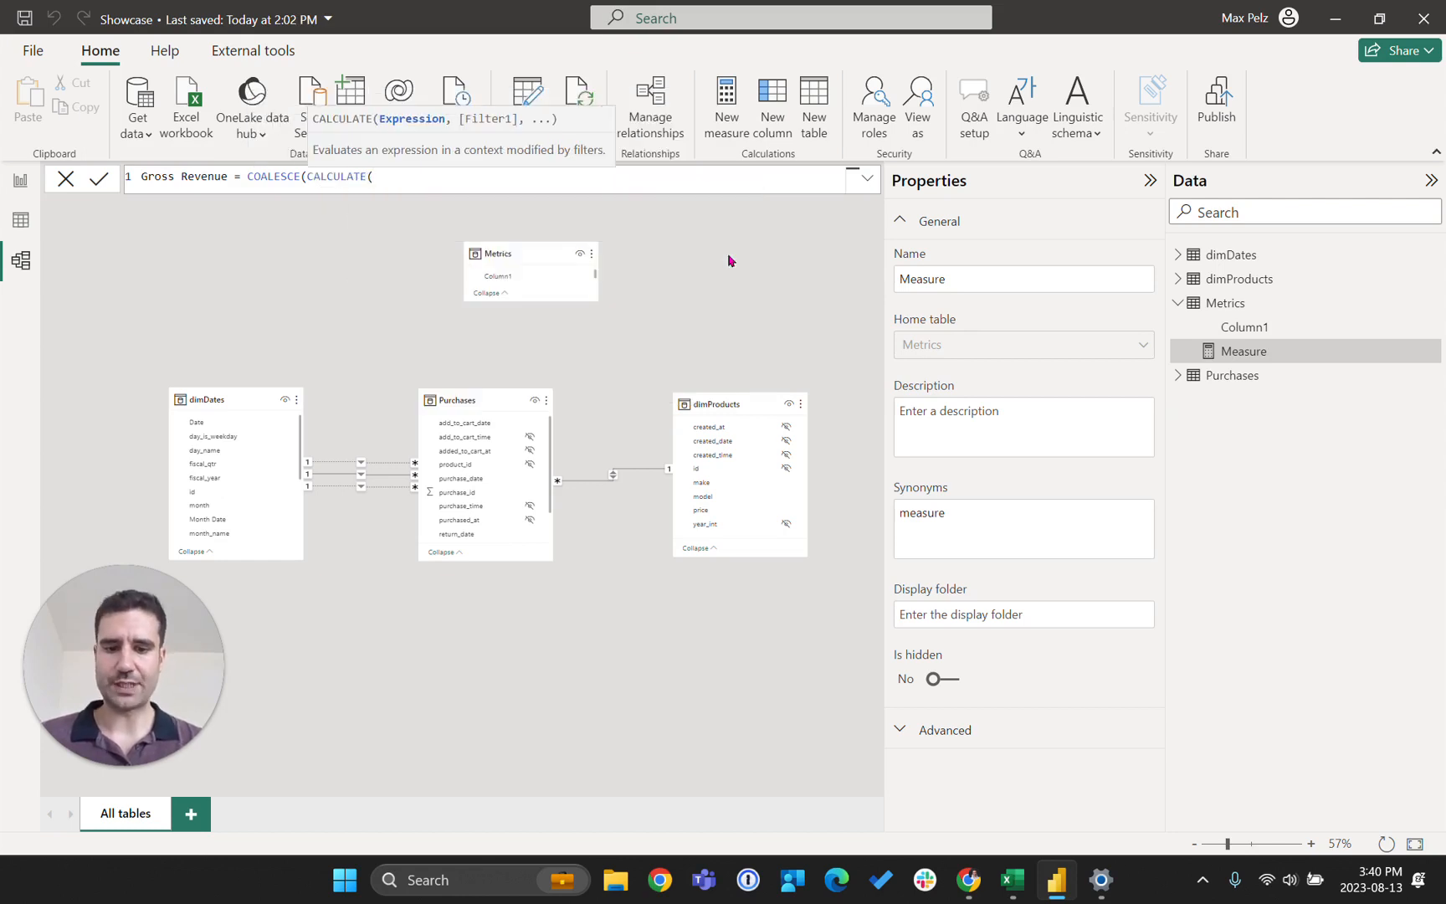
{"action": "type", "text": "SUM"}
{"action": "key", "text": "Tab"}
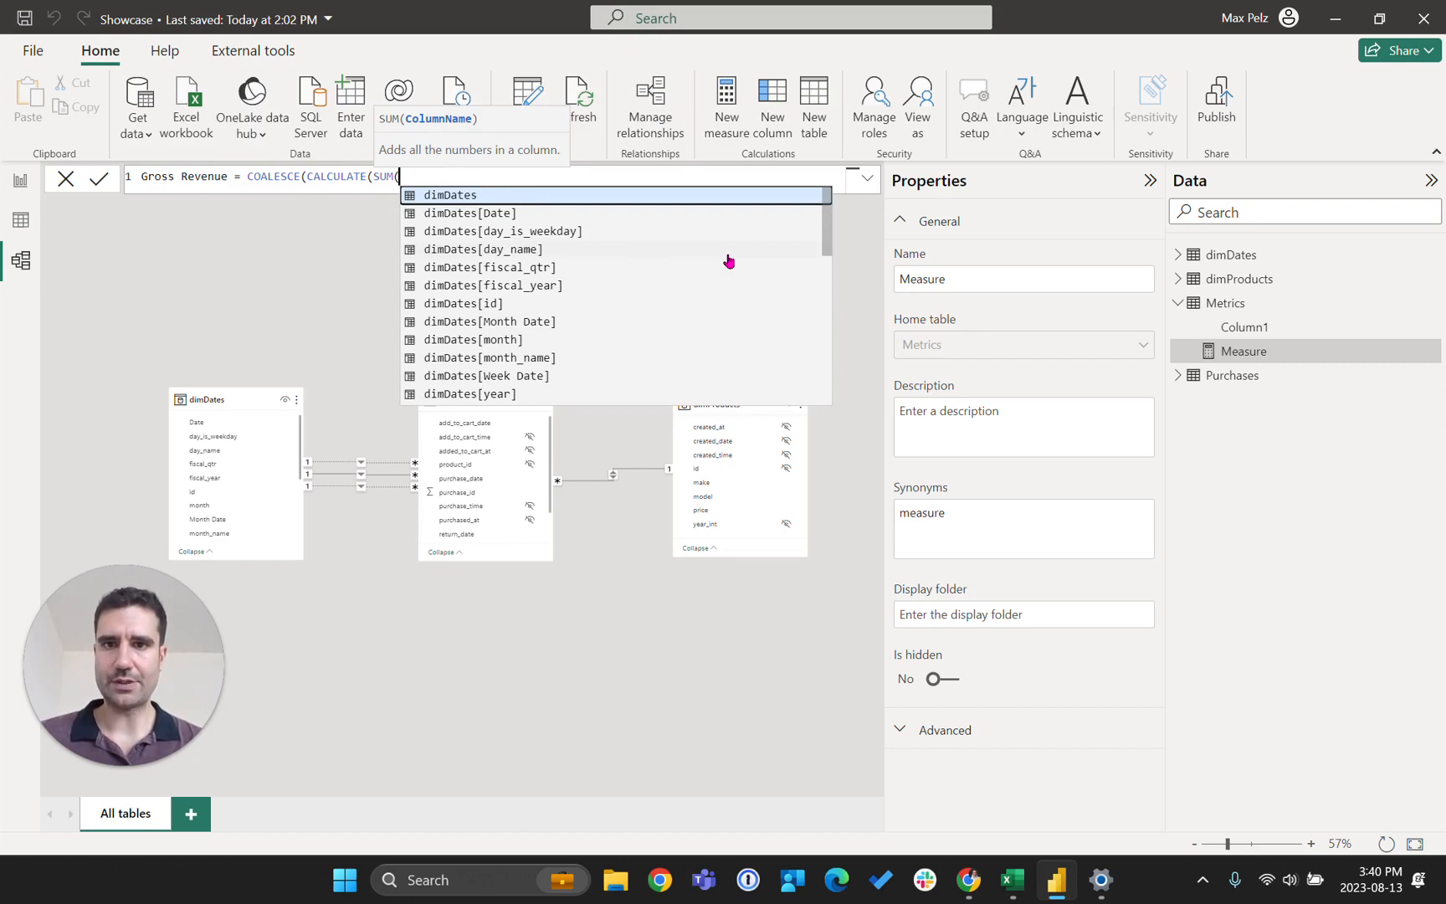
{"action": "type", "text": "pric"}
{"action": "key", "text": "Tab"}
{"action": "type", "text": ")"}
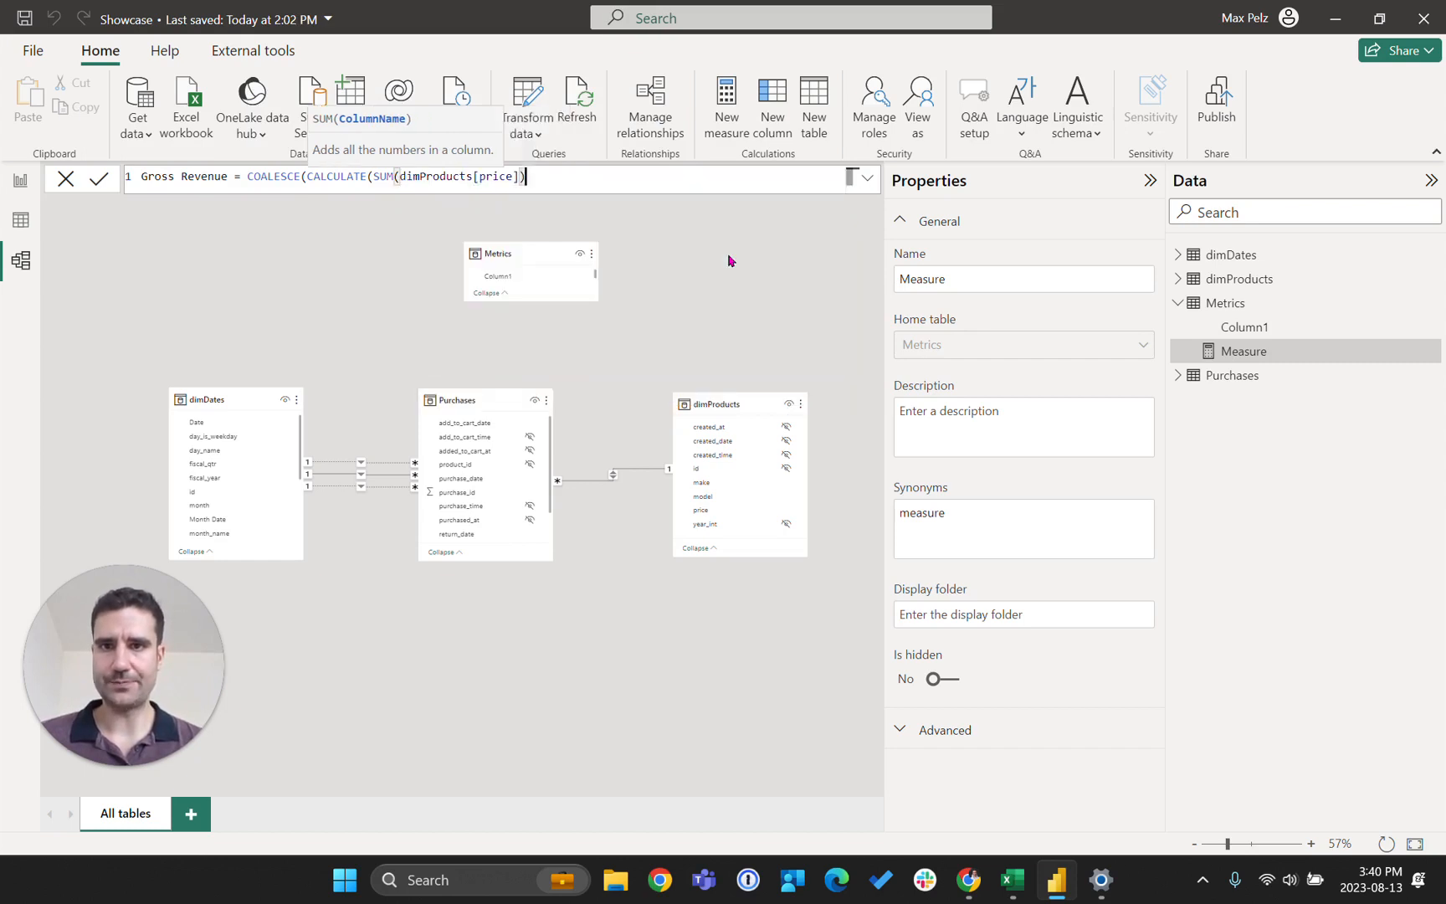
{"action": "type", "text": "), "}
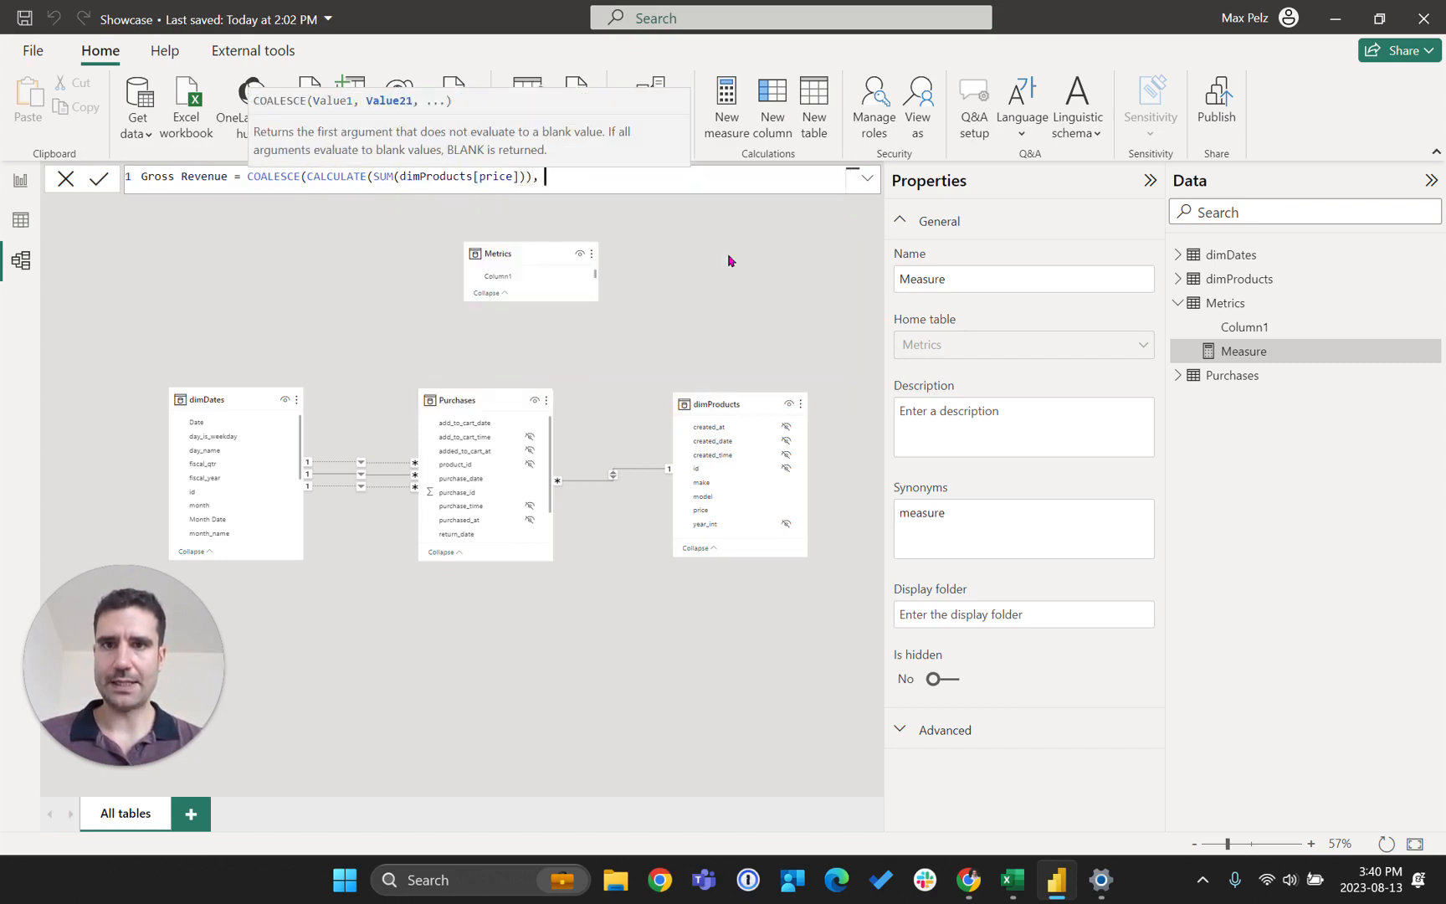
{"action": "type", "text": "0)"}
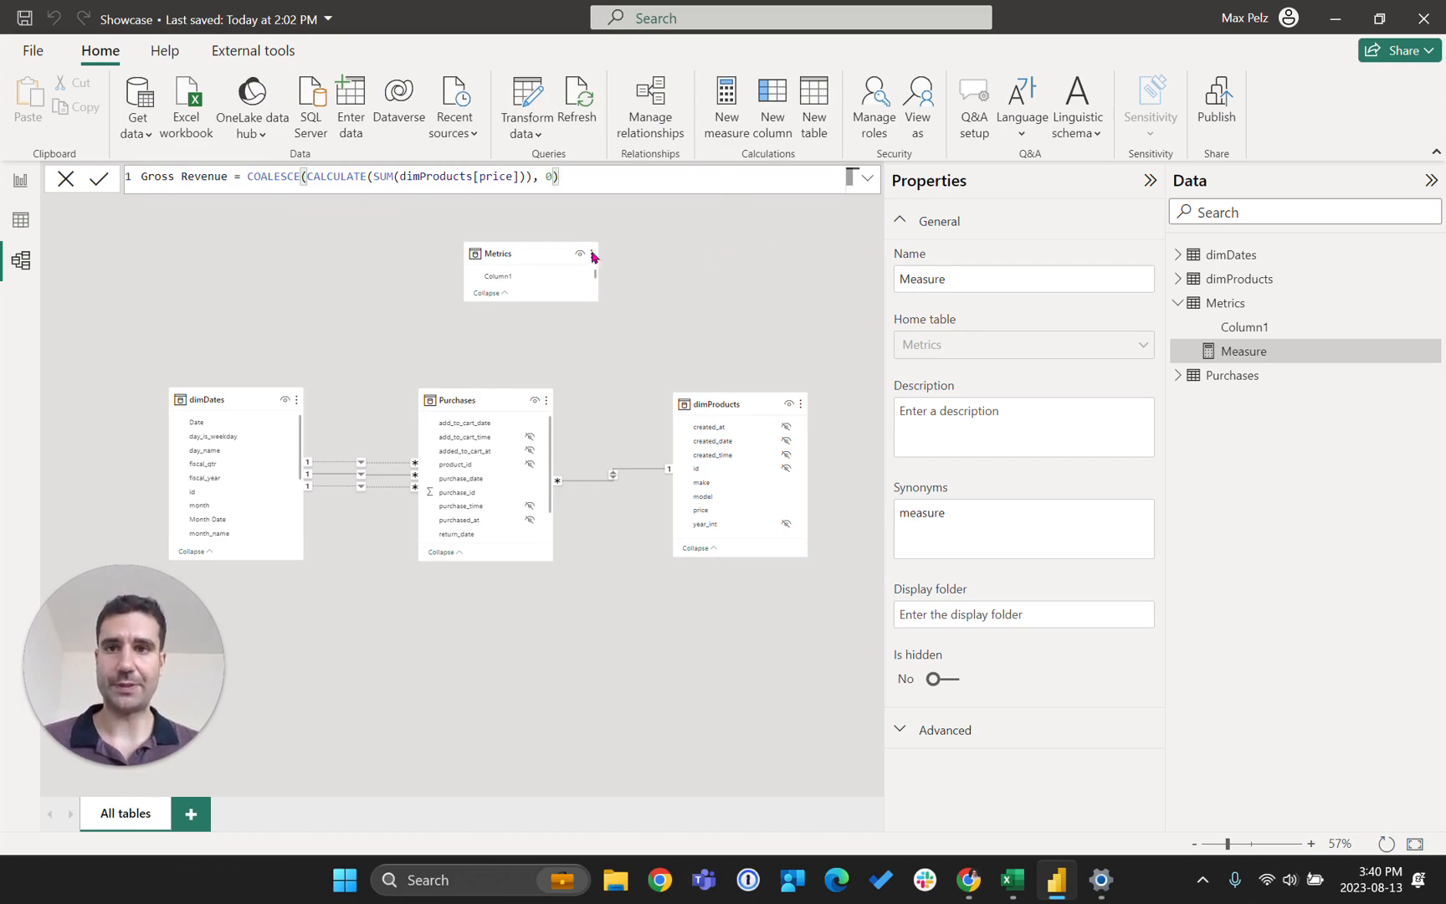
{"action": "left_click", "coordinate": [99, 178]}
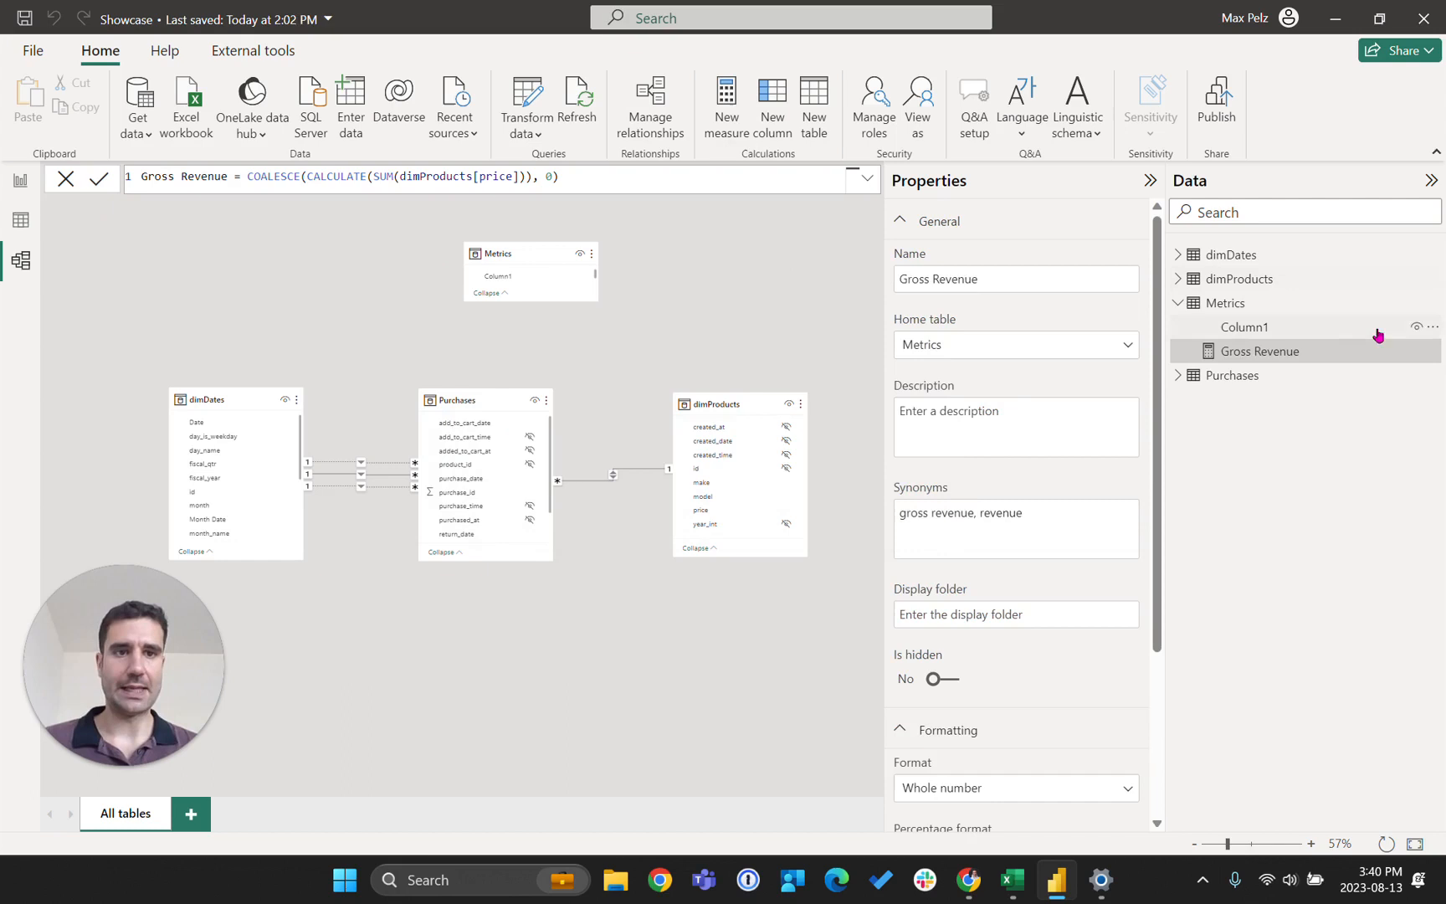
- Delete the placeholder column Column1 from the Metrics table
{"action": "left_click", "coordinate": [1433, 326]}
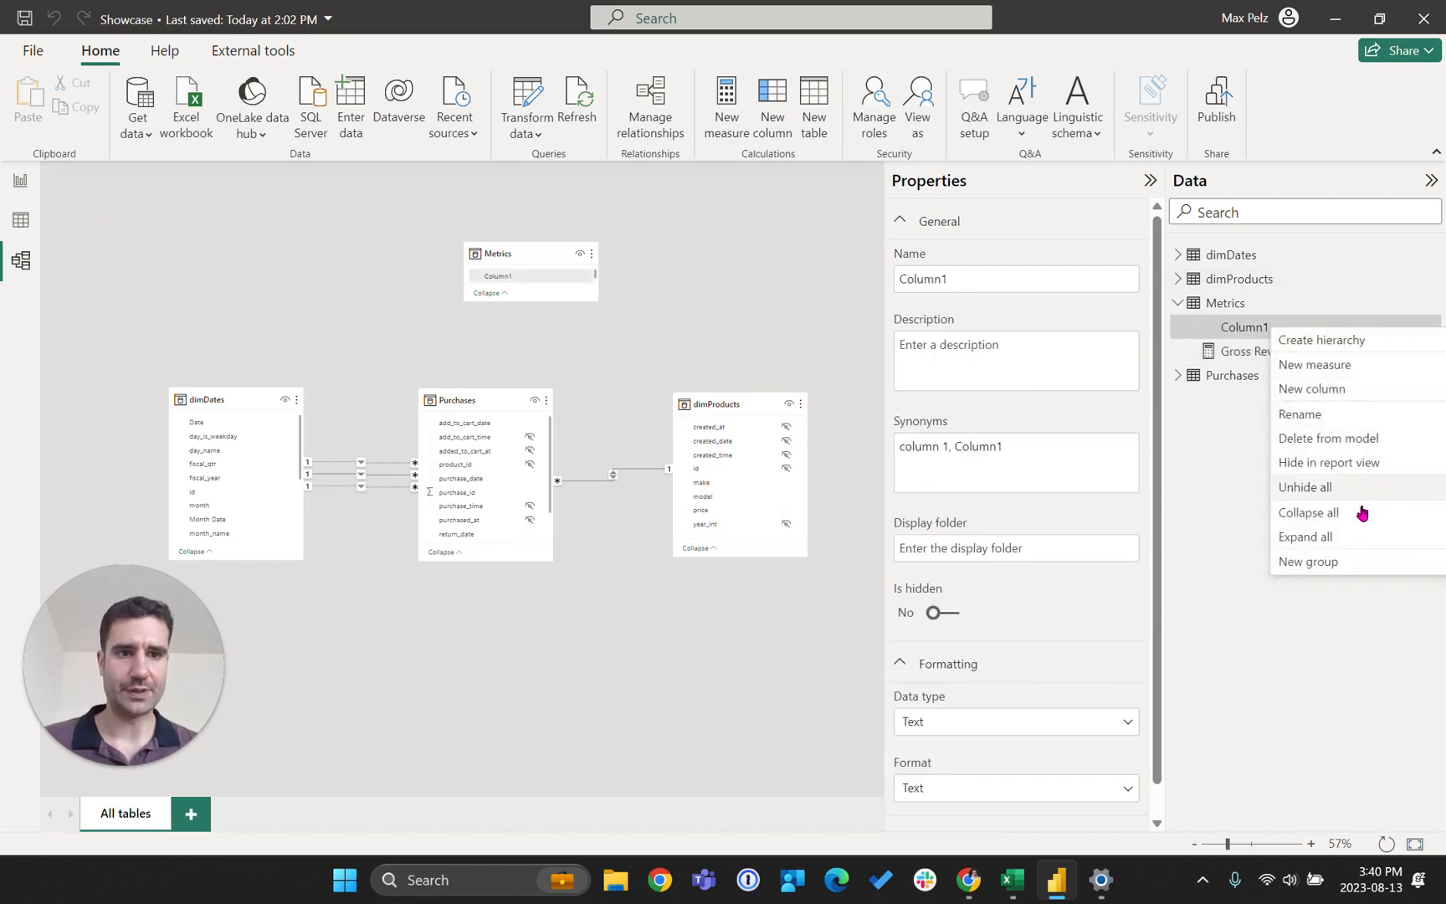
{"action": "left_click", "coordinate": [1388, 443]}
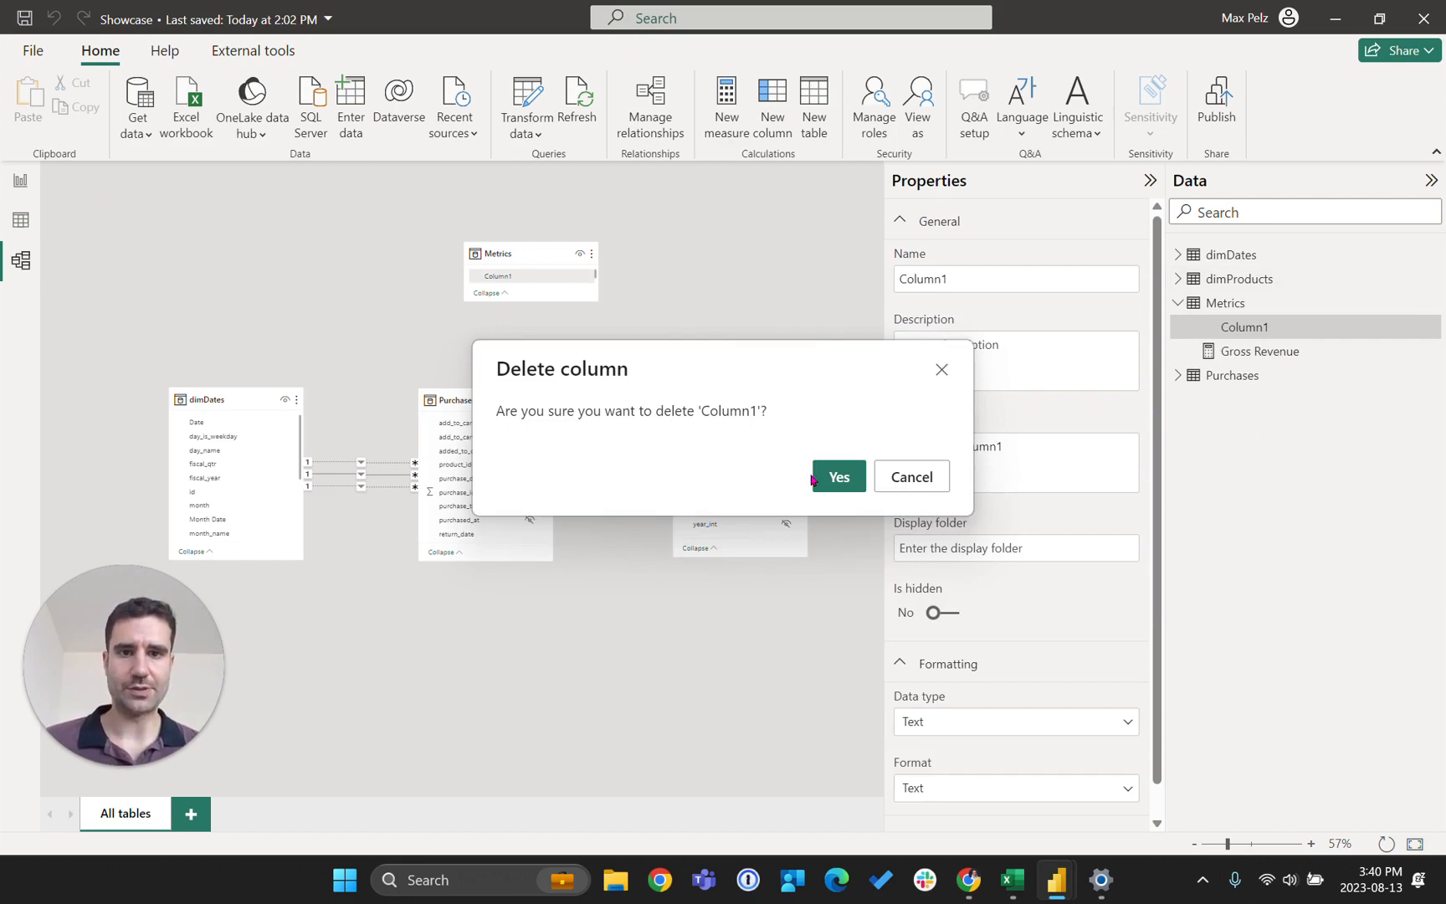
{"action": "left_click", "coordinate": [838, 478]}
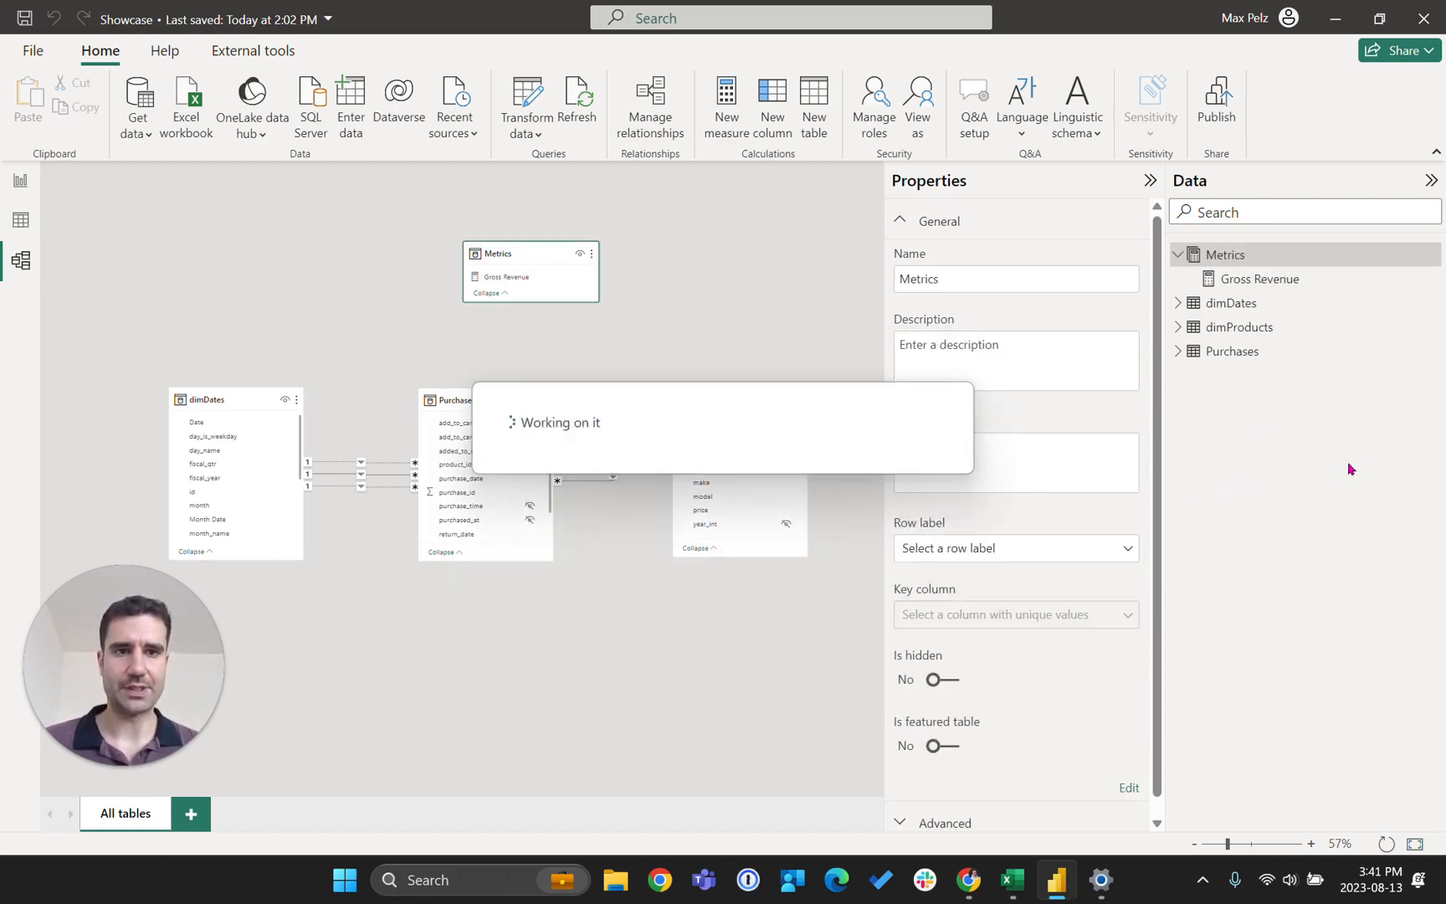
- In the report's car sales chart, replace the Y-axis field with the Gross Revenue measure and drill up to year level
{"action": "left_click", "coordinate": [21, 182]}
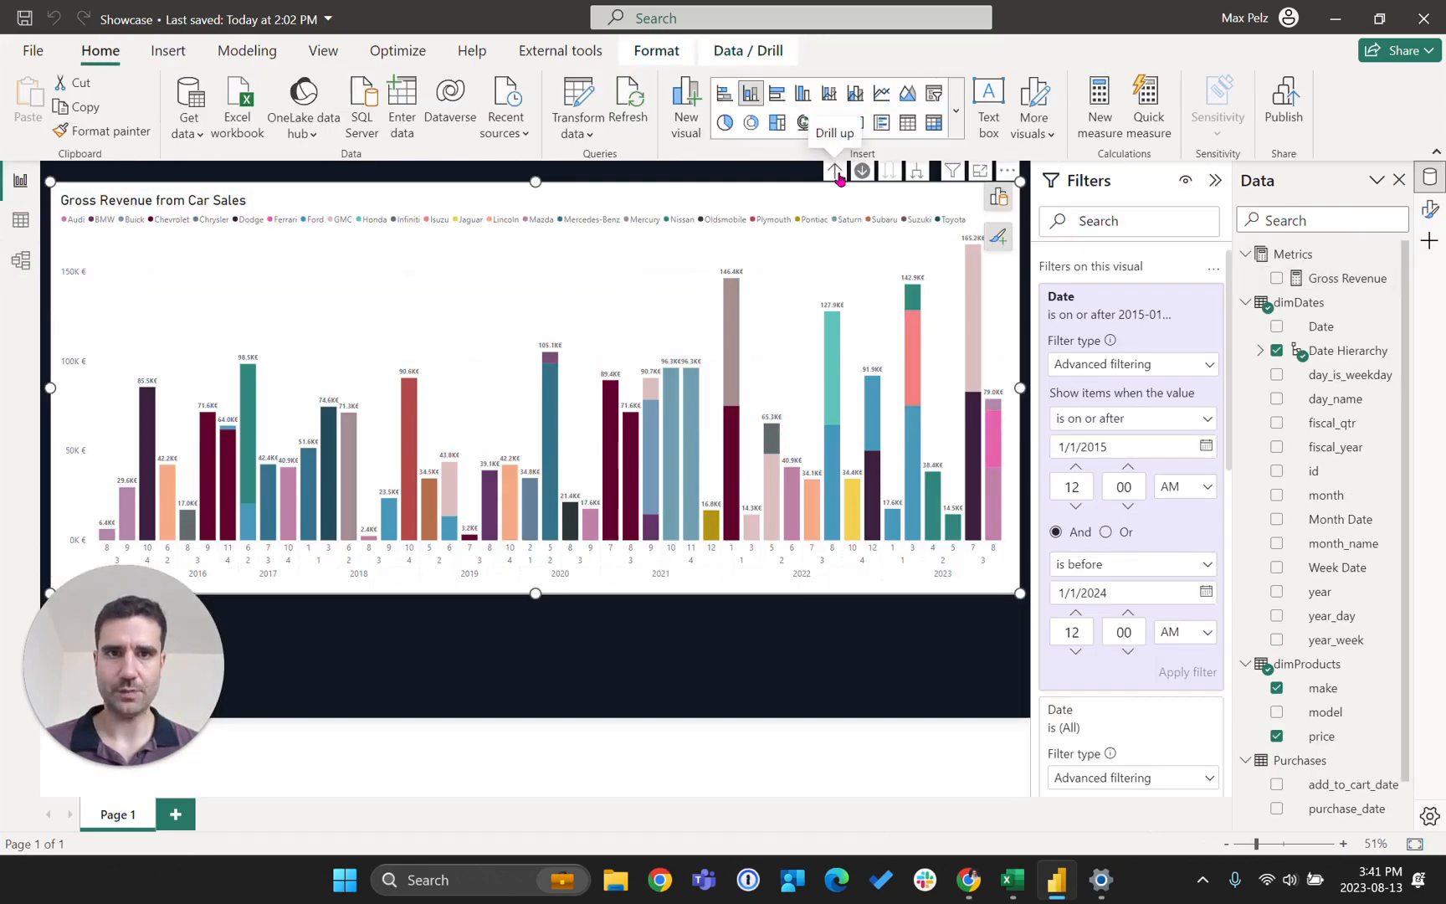
{"action": "left_click", "coordinate": [999, 195]}
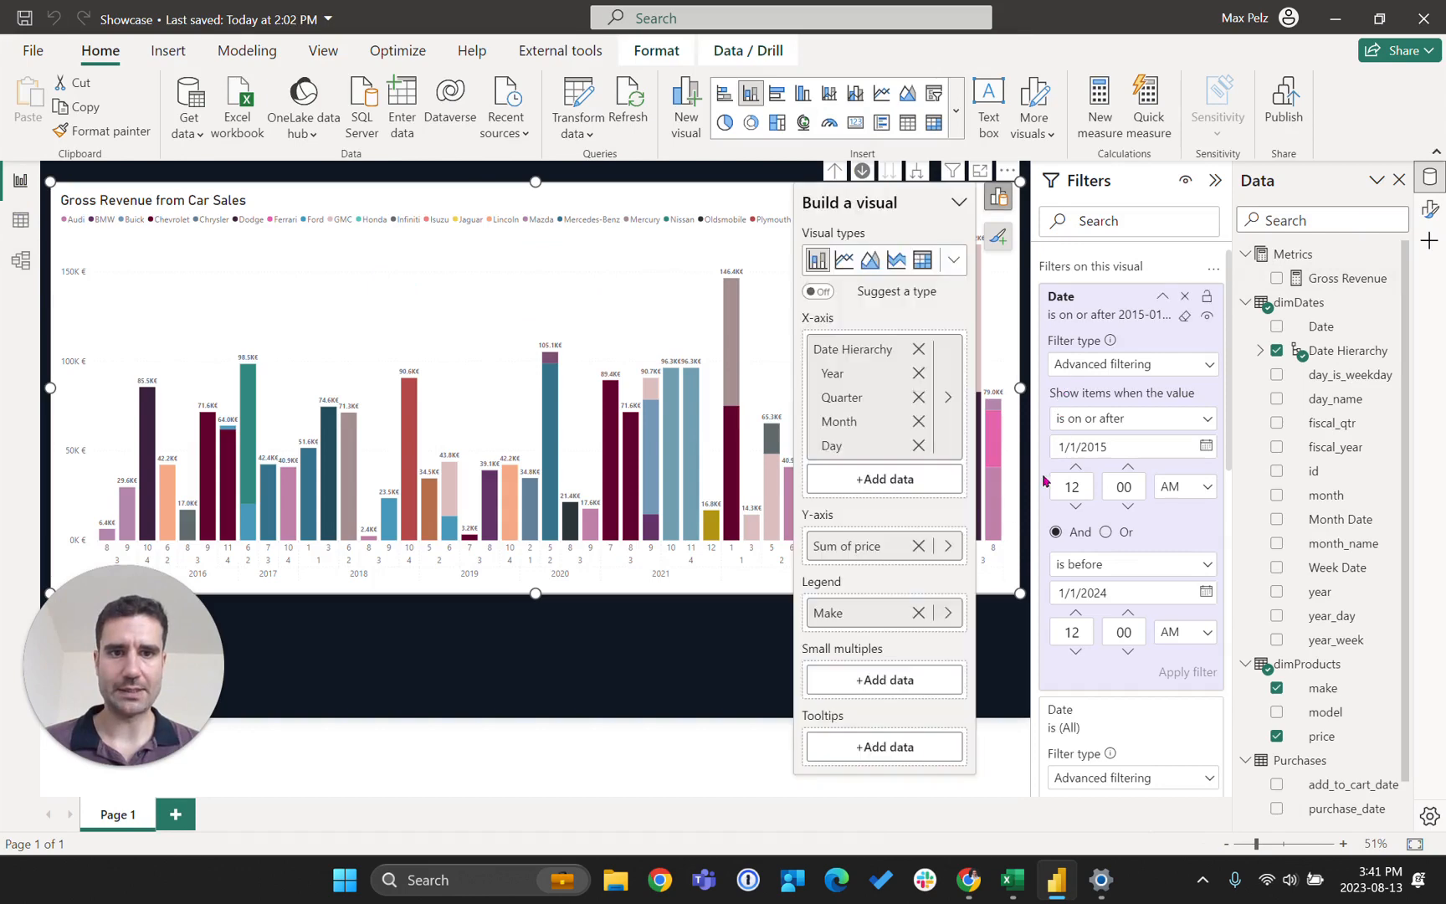
{"action": "left_click_drag", "start_coordinate": [1320, 281], "coordinate": [867, 544]}
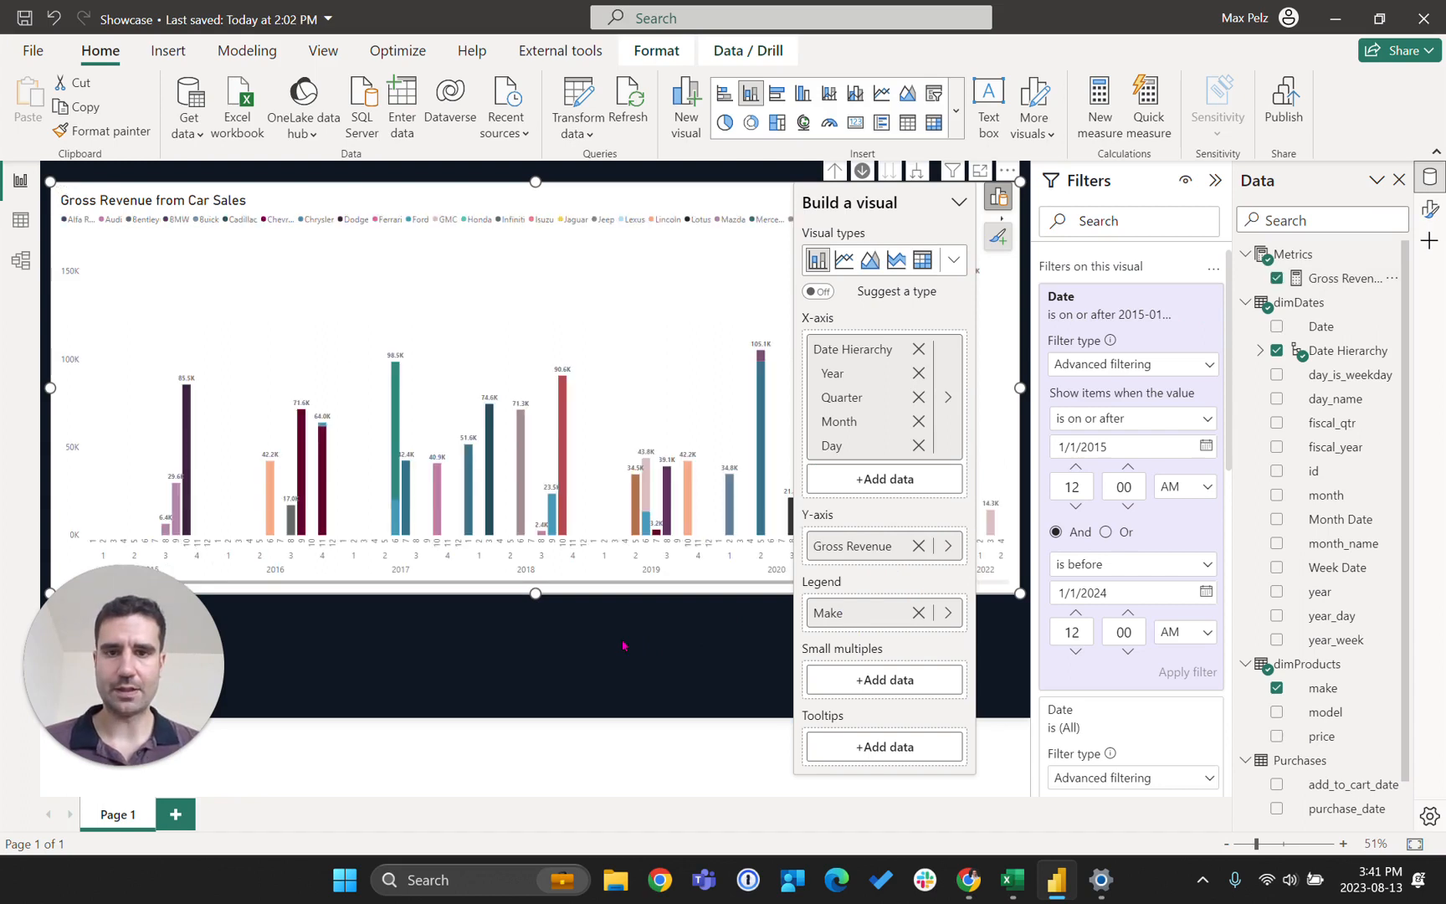
{"action": "left_click", "coordinate": [669, 640]}
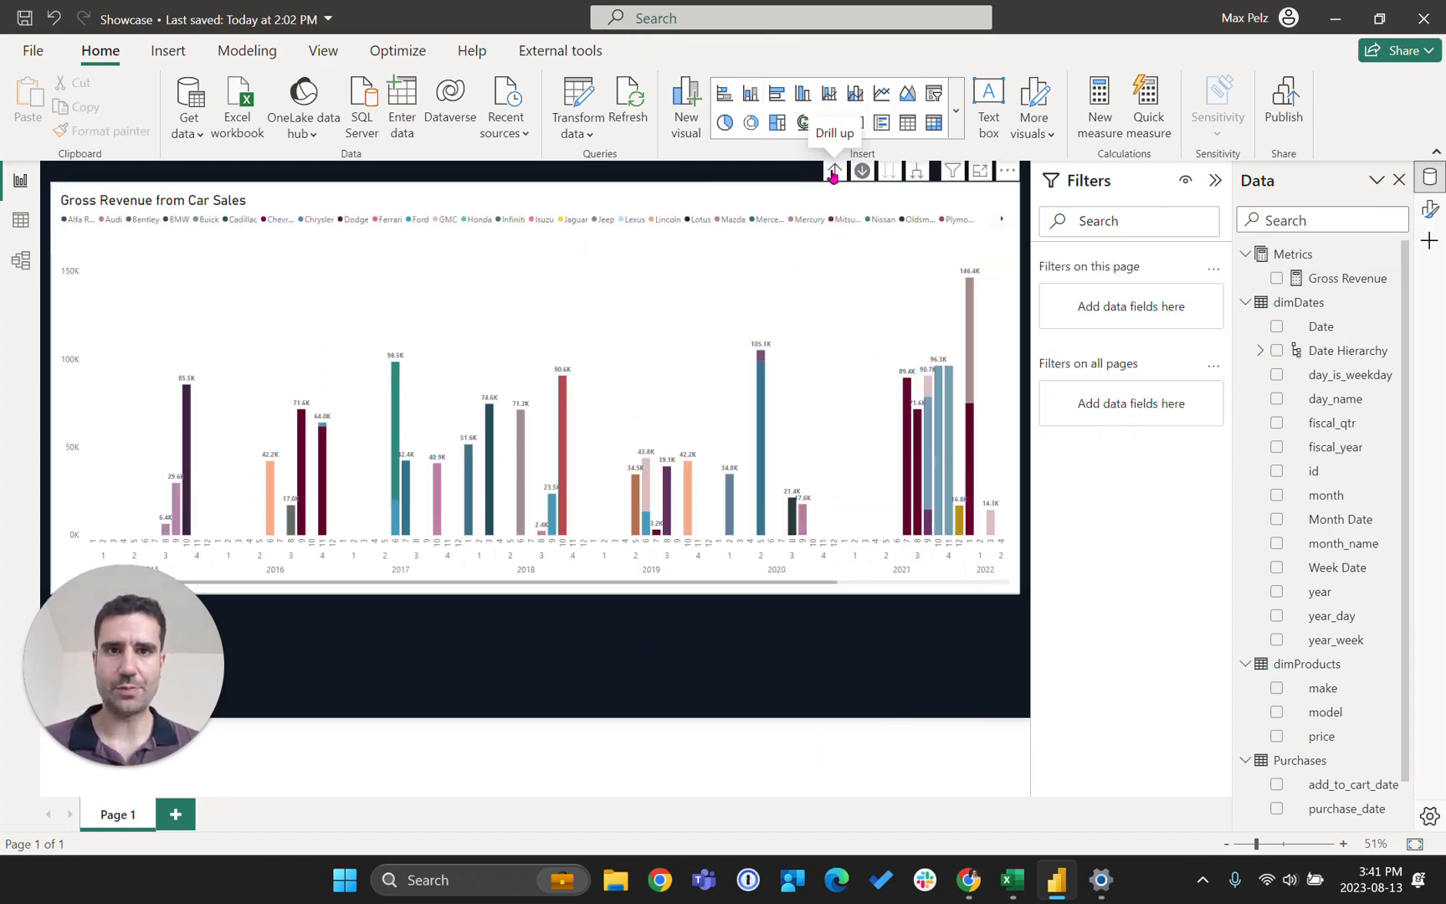
{"action": "left_click", "coordinate": [833, 172]}
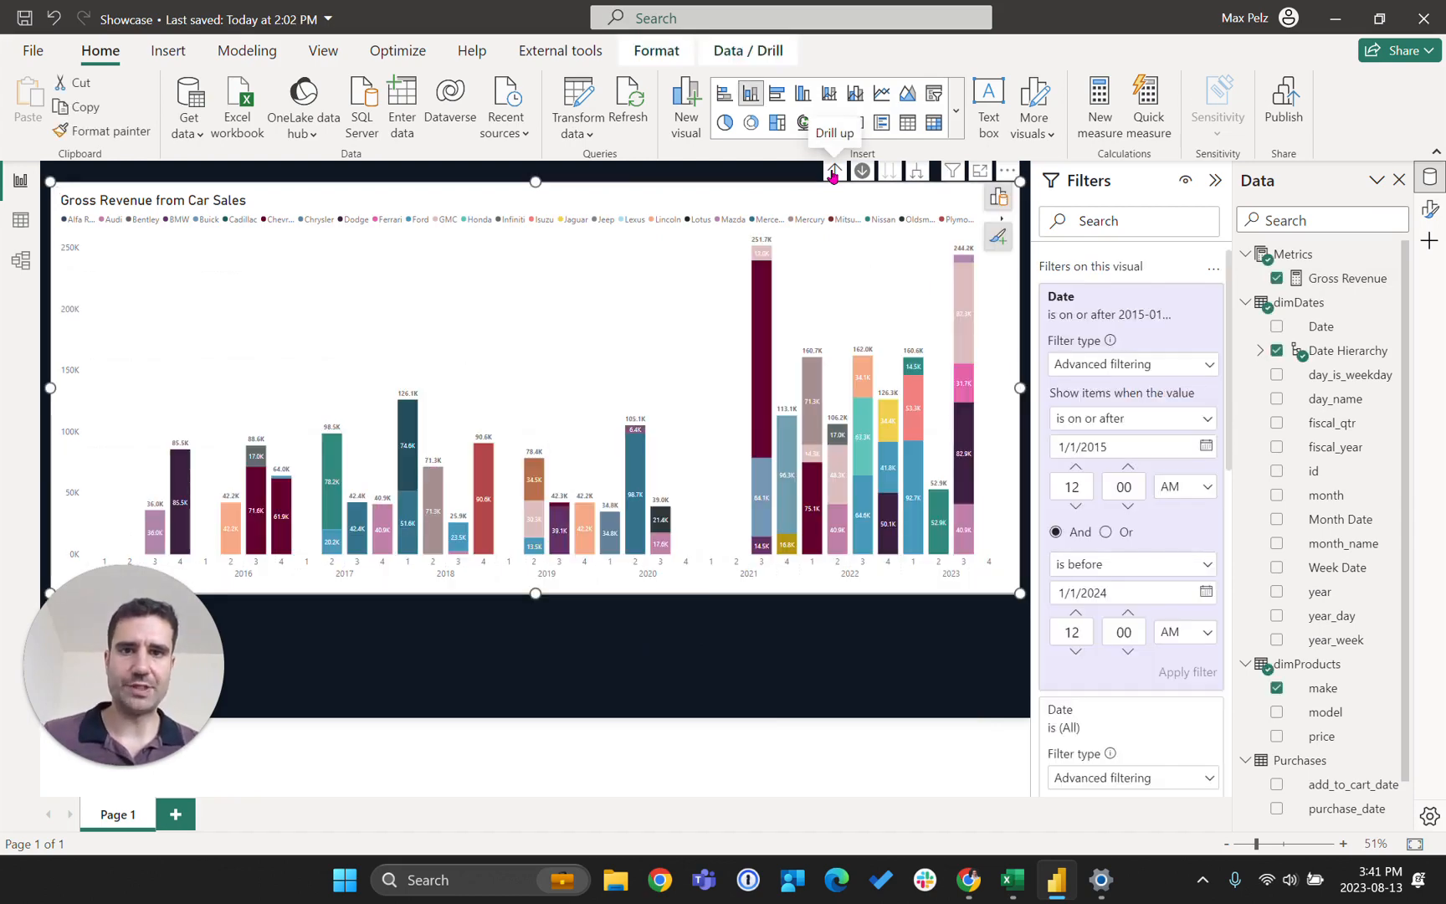
{"action": "left_click", "coordinate": [832, 172]}
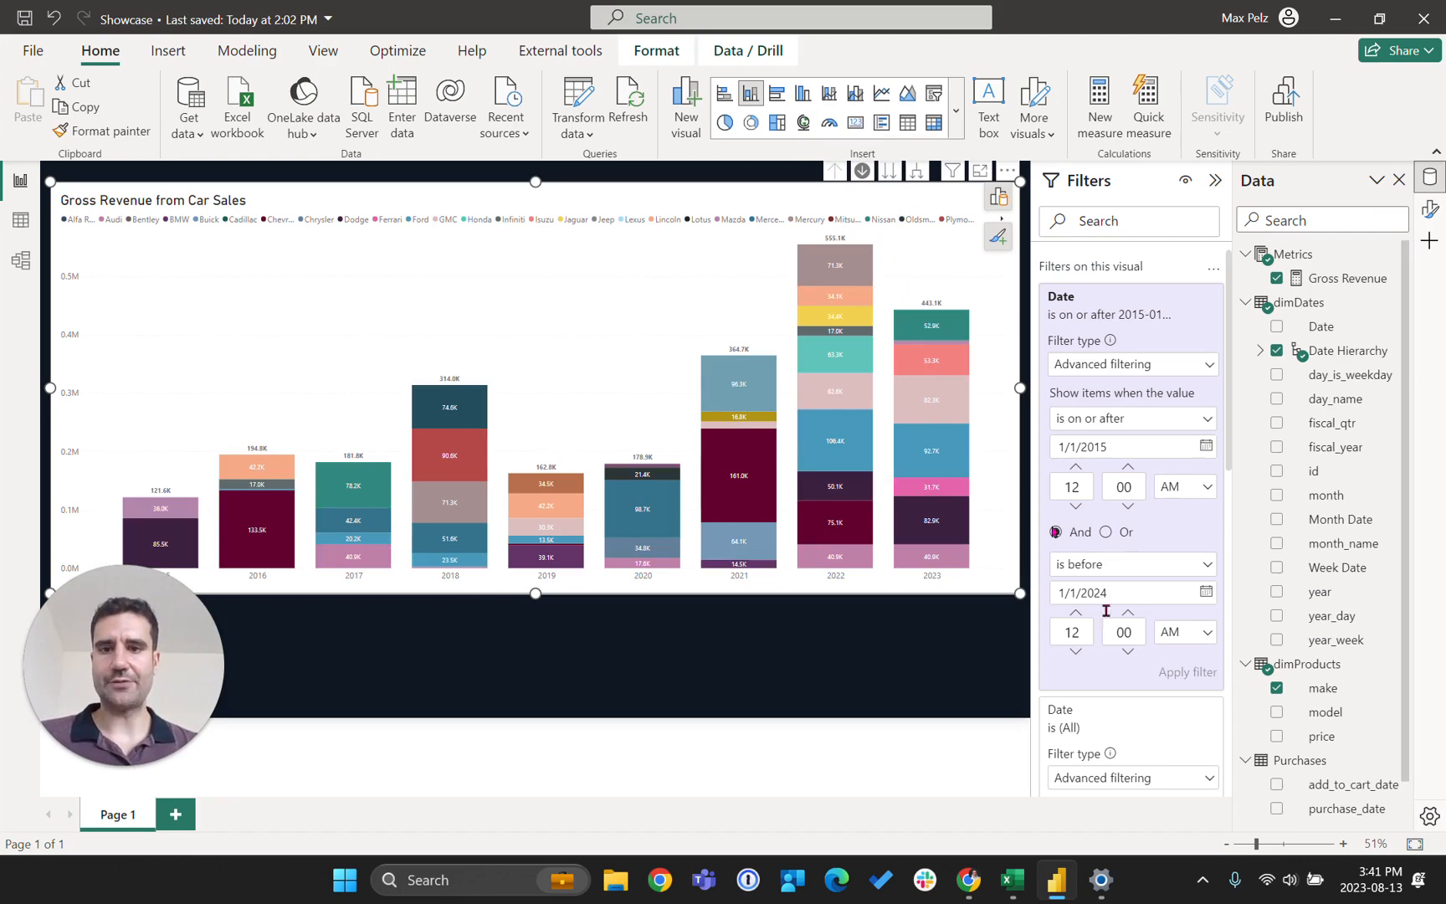
- Switch to Targets Showcase.xlsx in Excel and examine the Department X and Car Sales target tables and the combined Export table with its query options
{"action": "left_click", "coordinate": [1013, 878]}
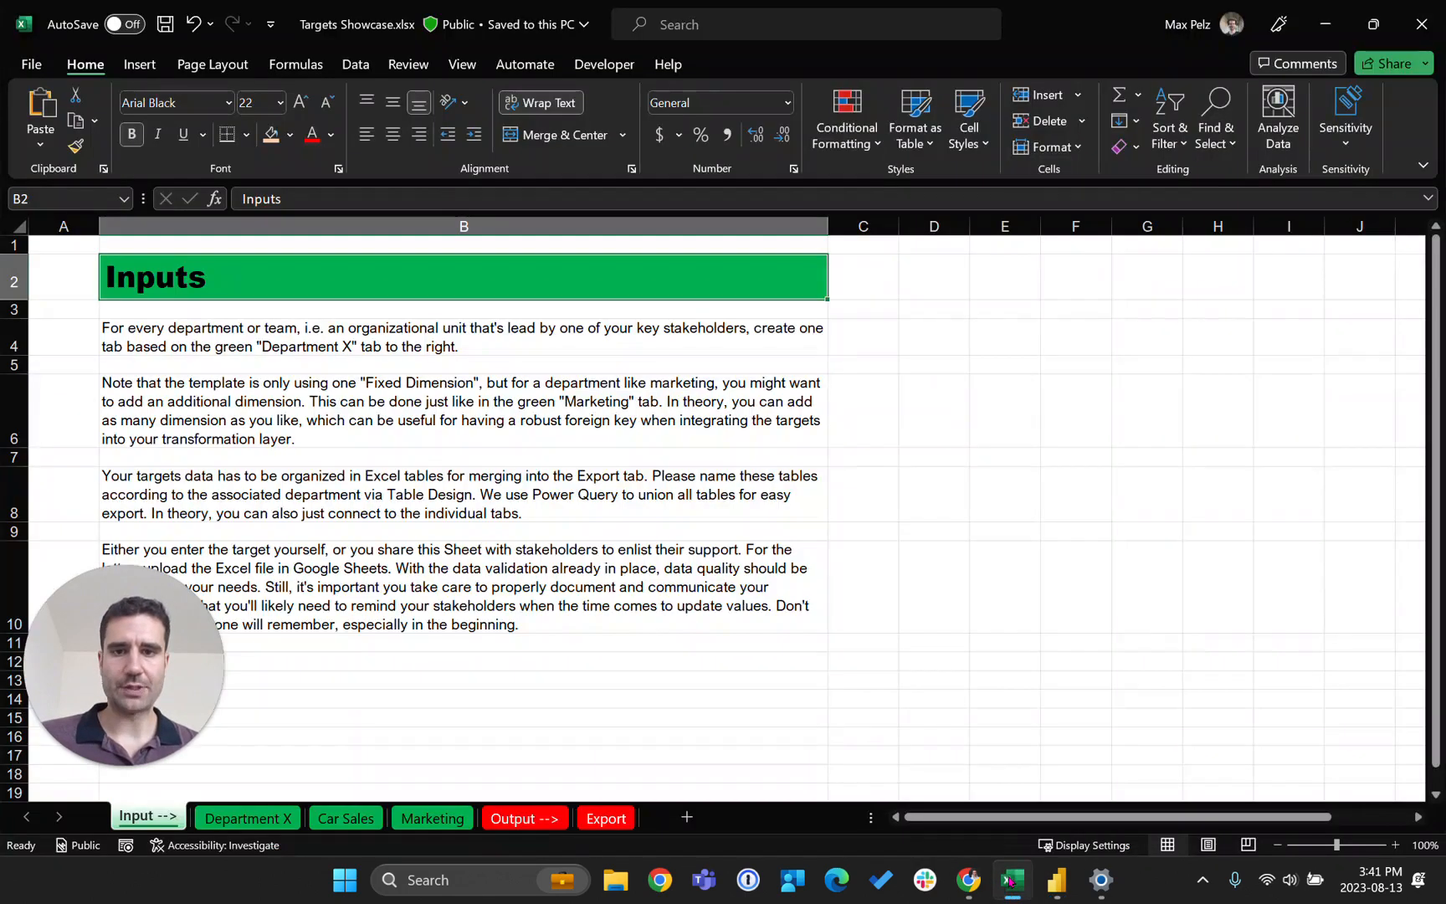
{"action": "left_click_drag", "start_coordinate": [132, 623], "coordinate": [1305, 619]}
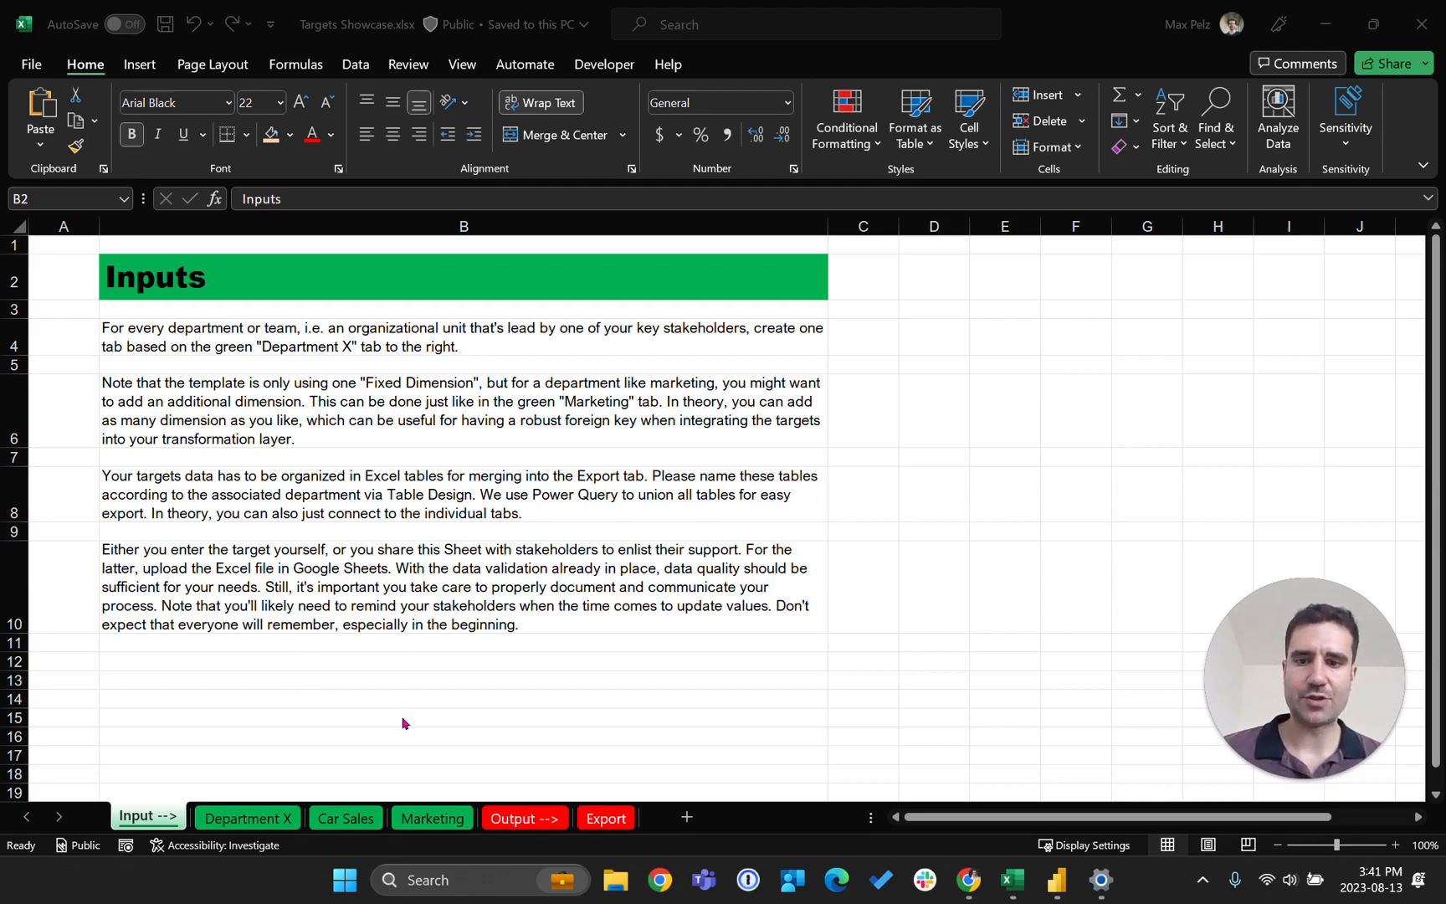
{"action": "left_click", "coordinate": [250, 823]}
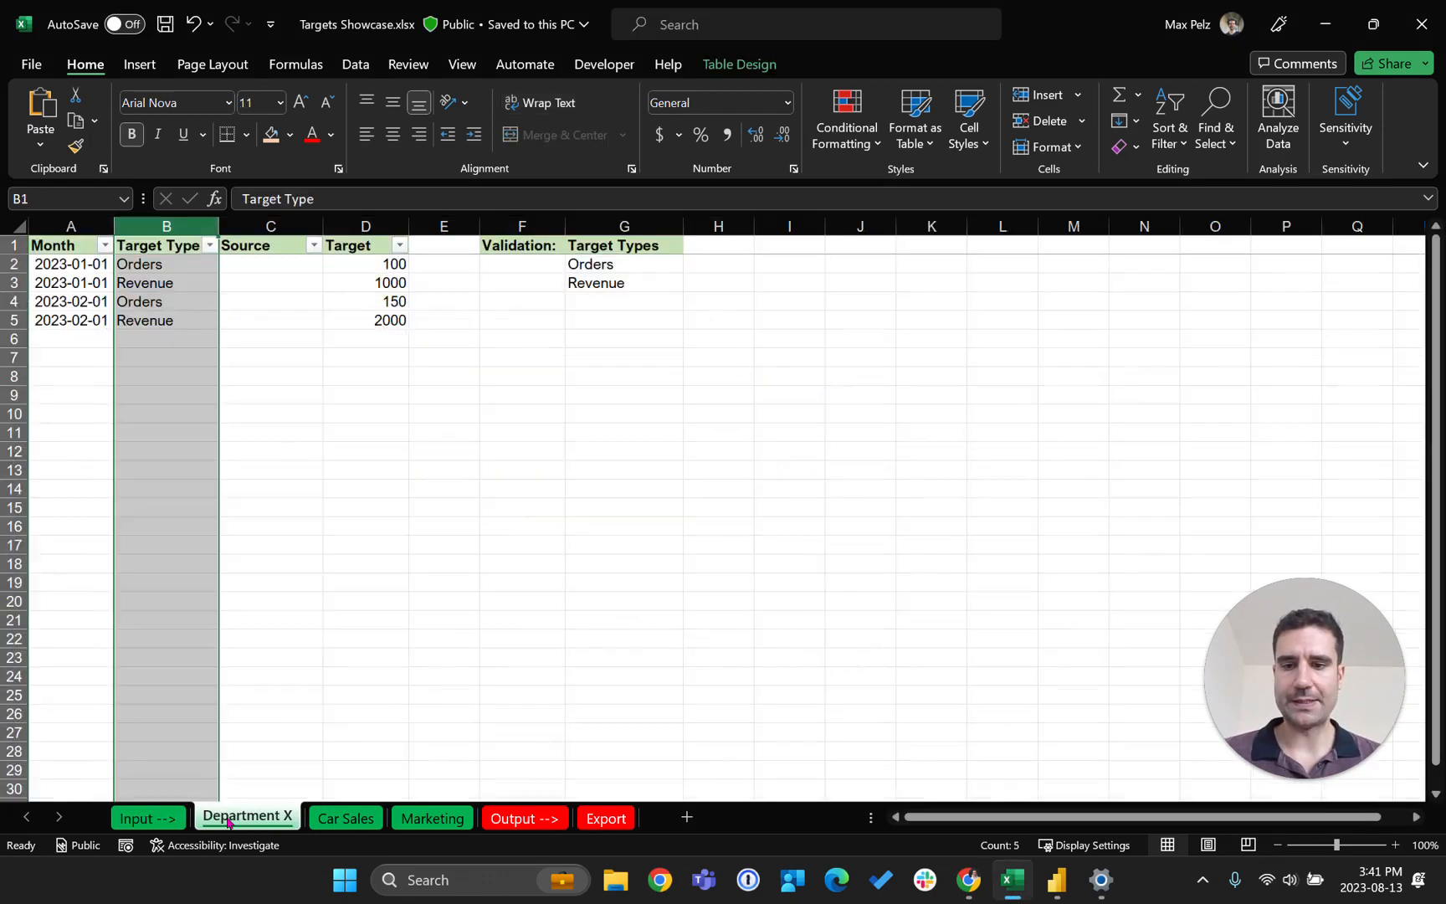
{"action": "left_click", "coordinate": [338, 819]}
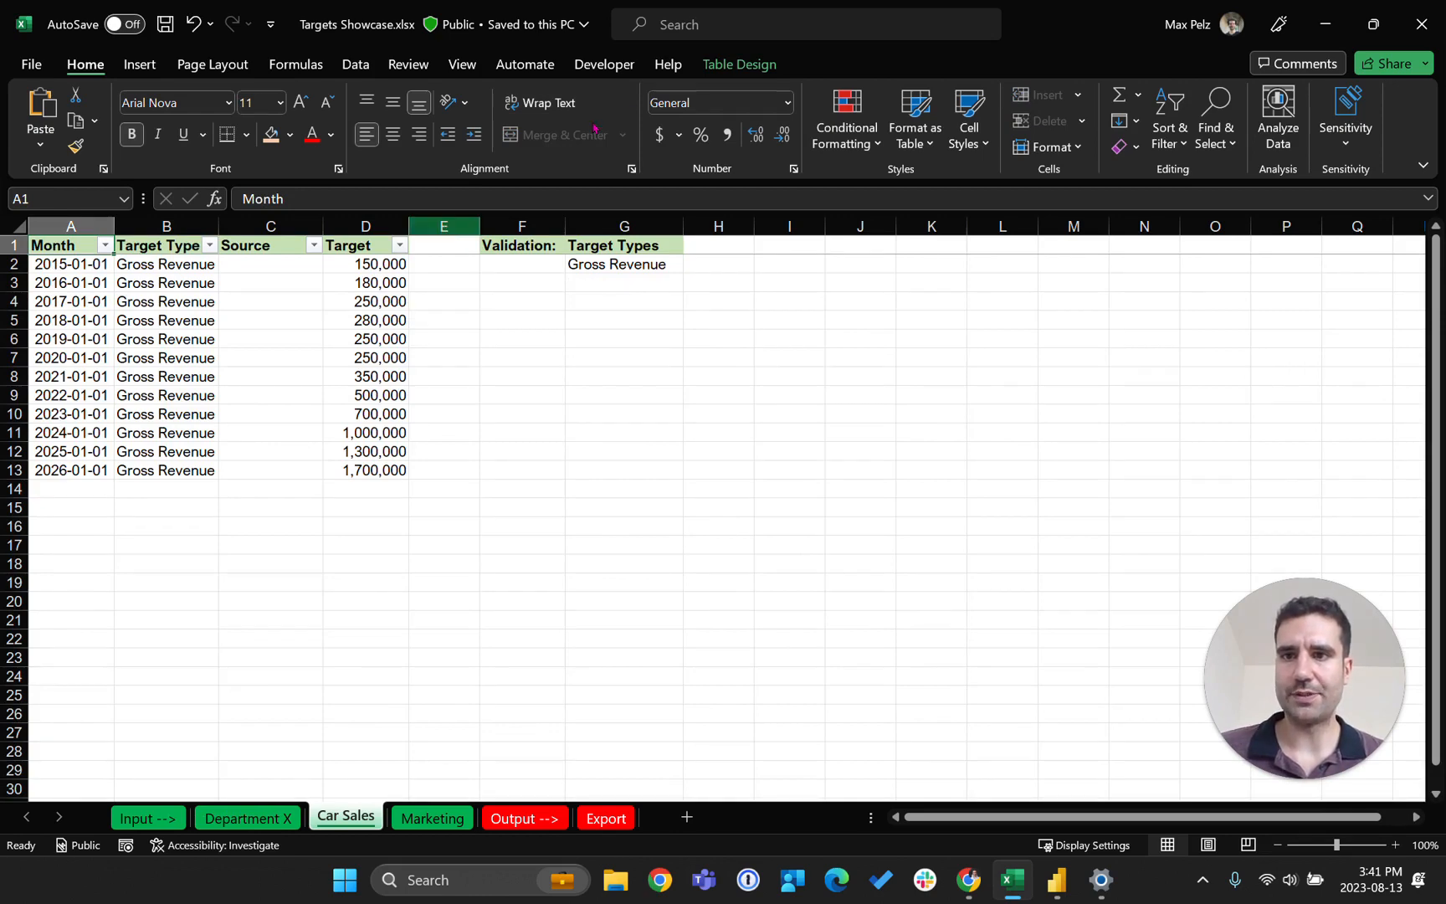
{"action": "left_click", "coordinate": [739, 63]}
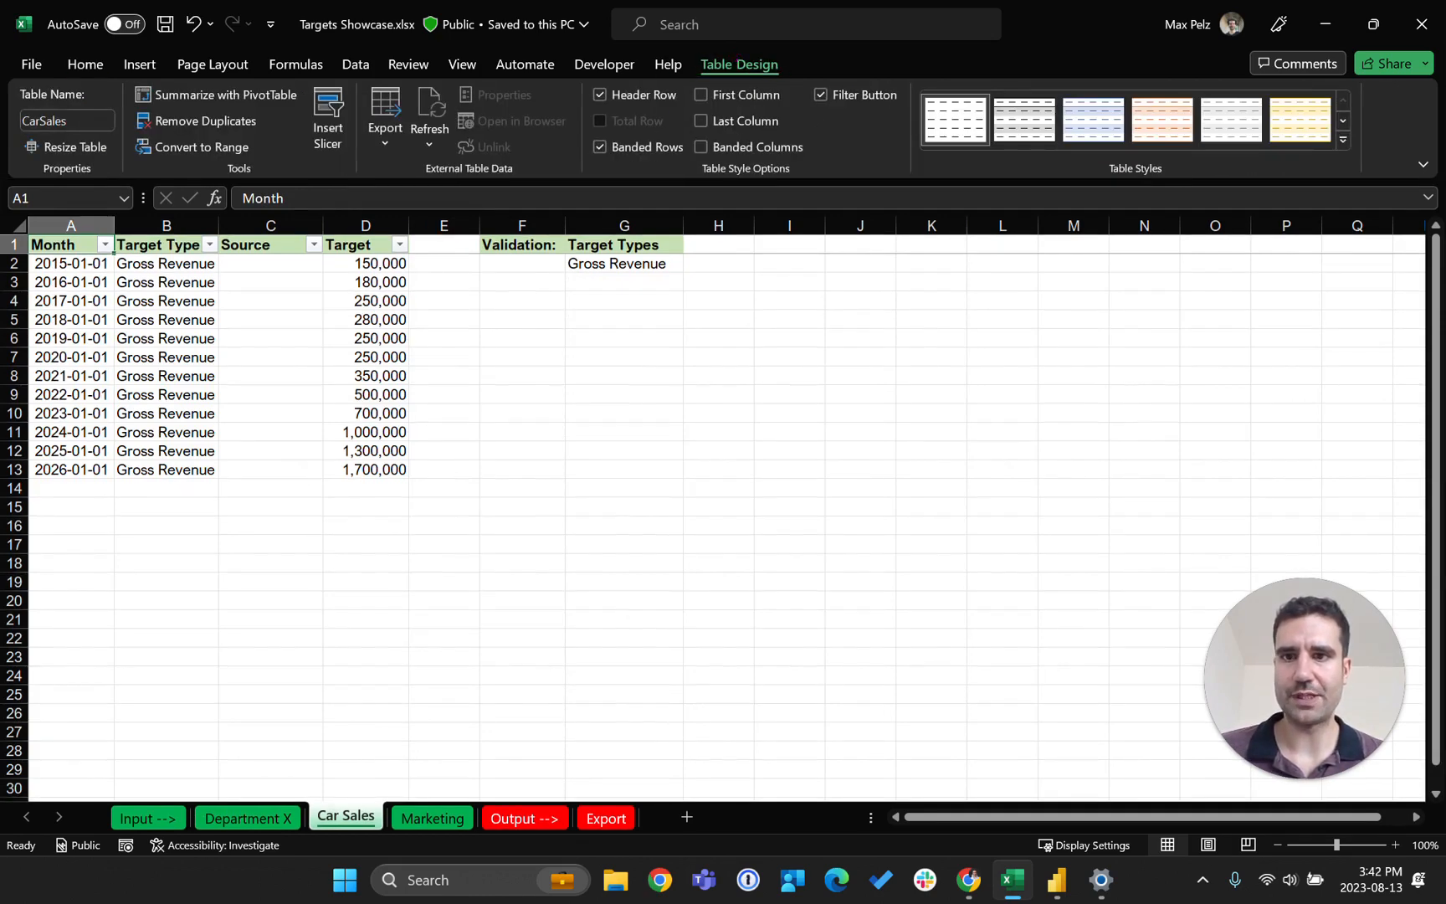
{"action": "left_click", "coordinate": [605, 819]}
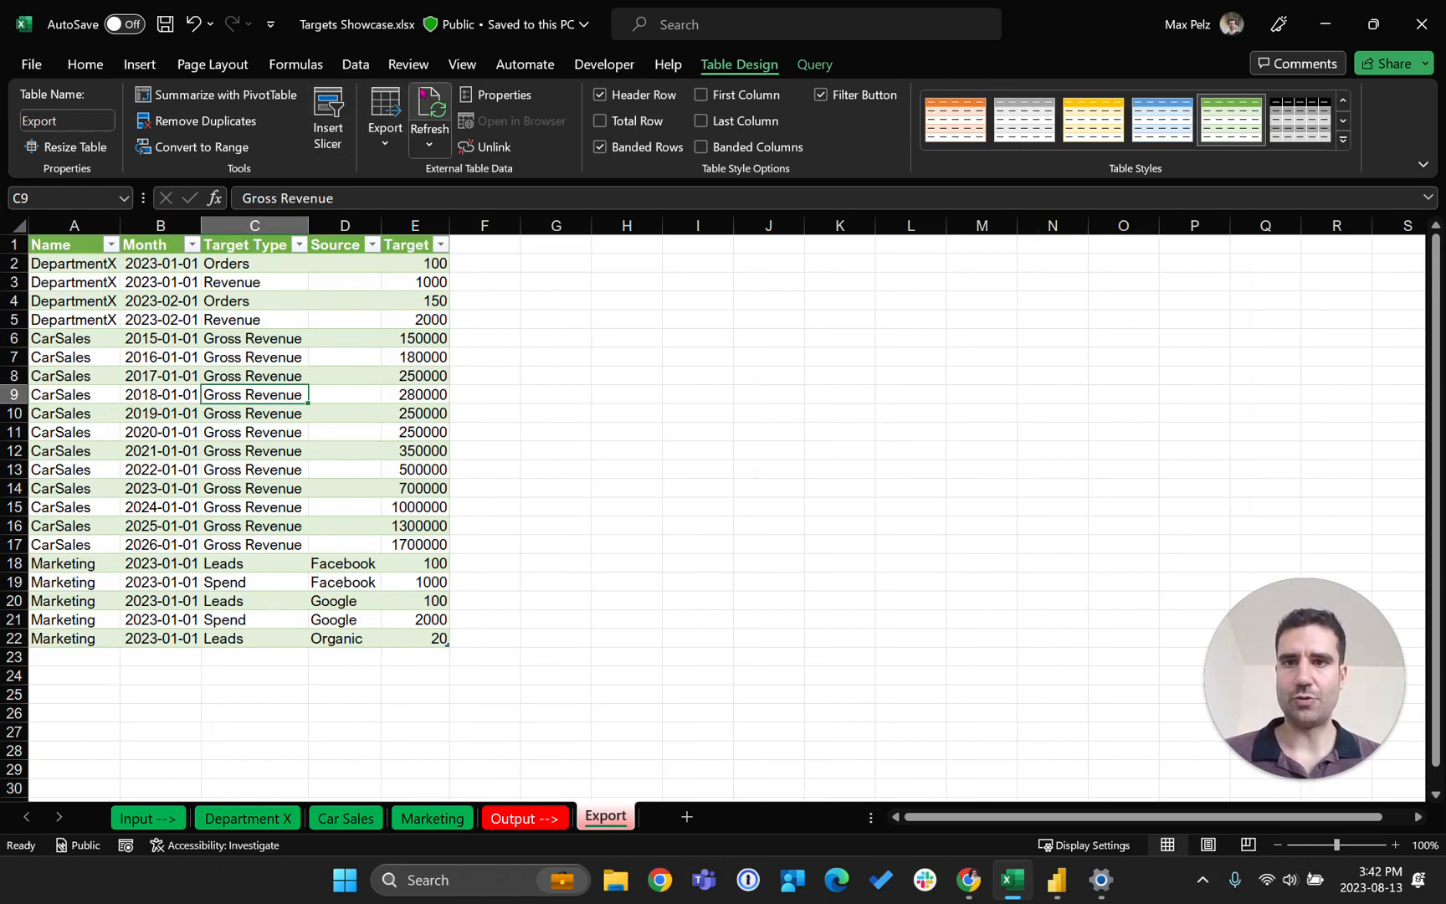
{"action": "left_click", "coordinate": [814, 64]}
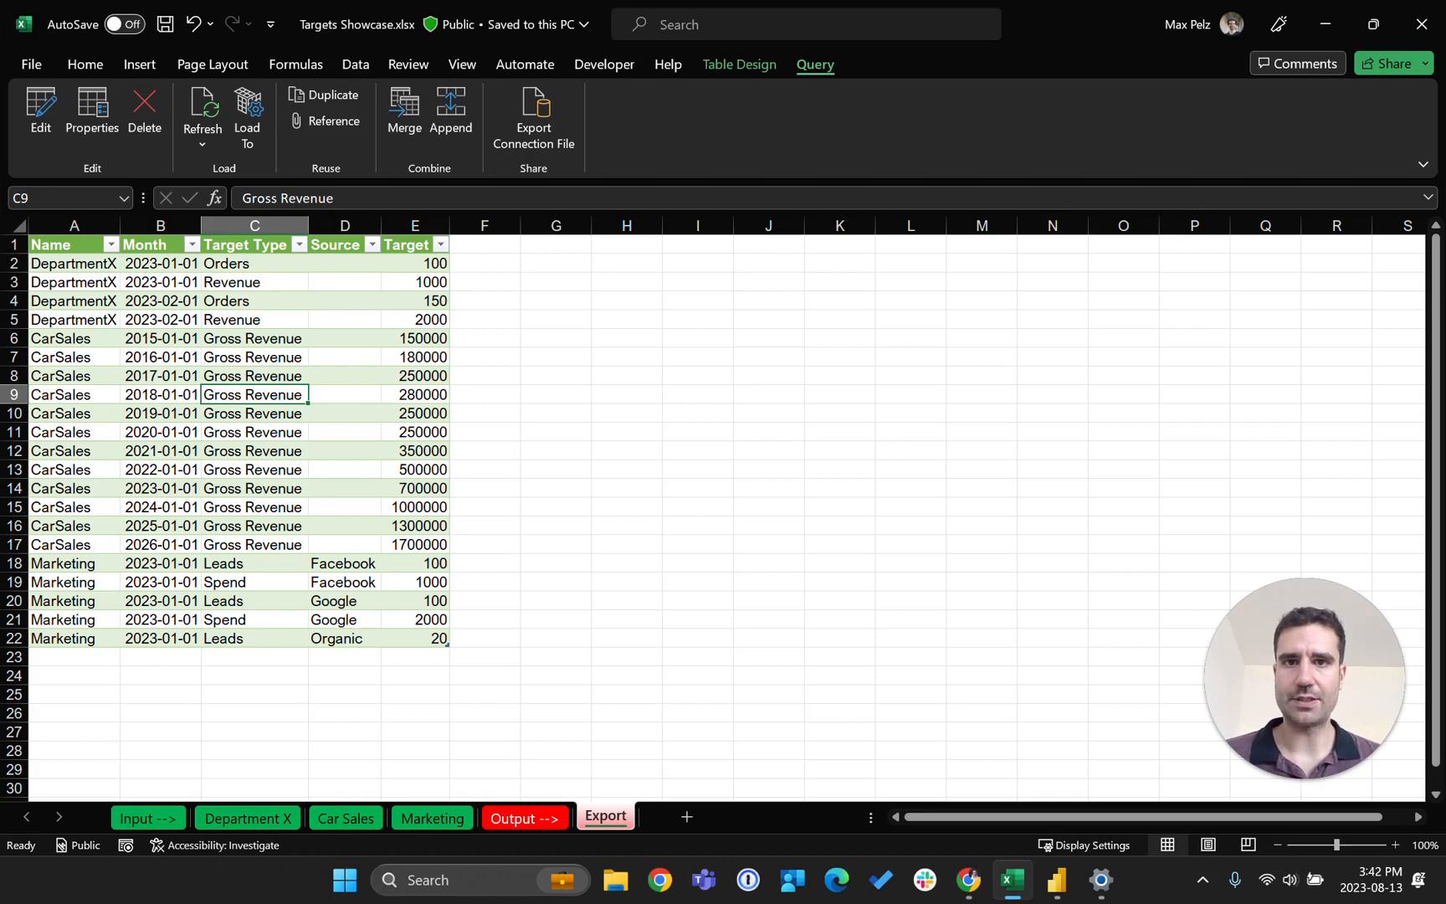
- Switch back to Power BI Desktop and bring the Export2 table from Targets Showcase.xlsx into the Power Query Editor
{"action": "left_click", "coordinate": [1331, 18]}
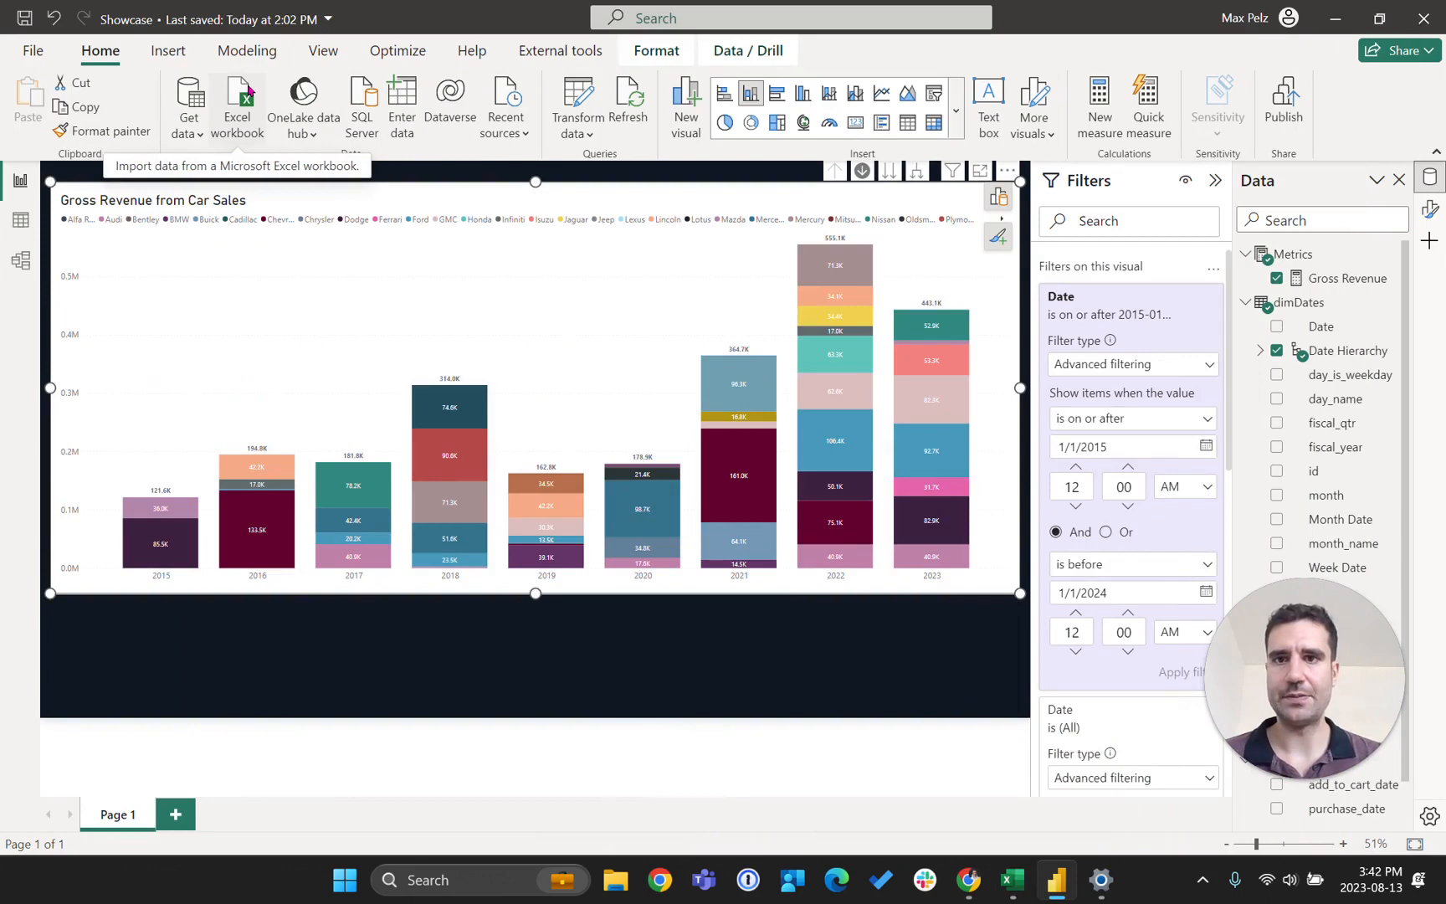
{"action": "left_click", "coordinate": [248, 90]}
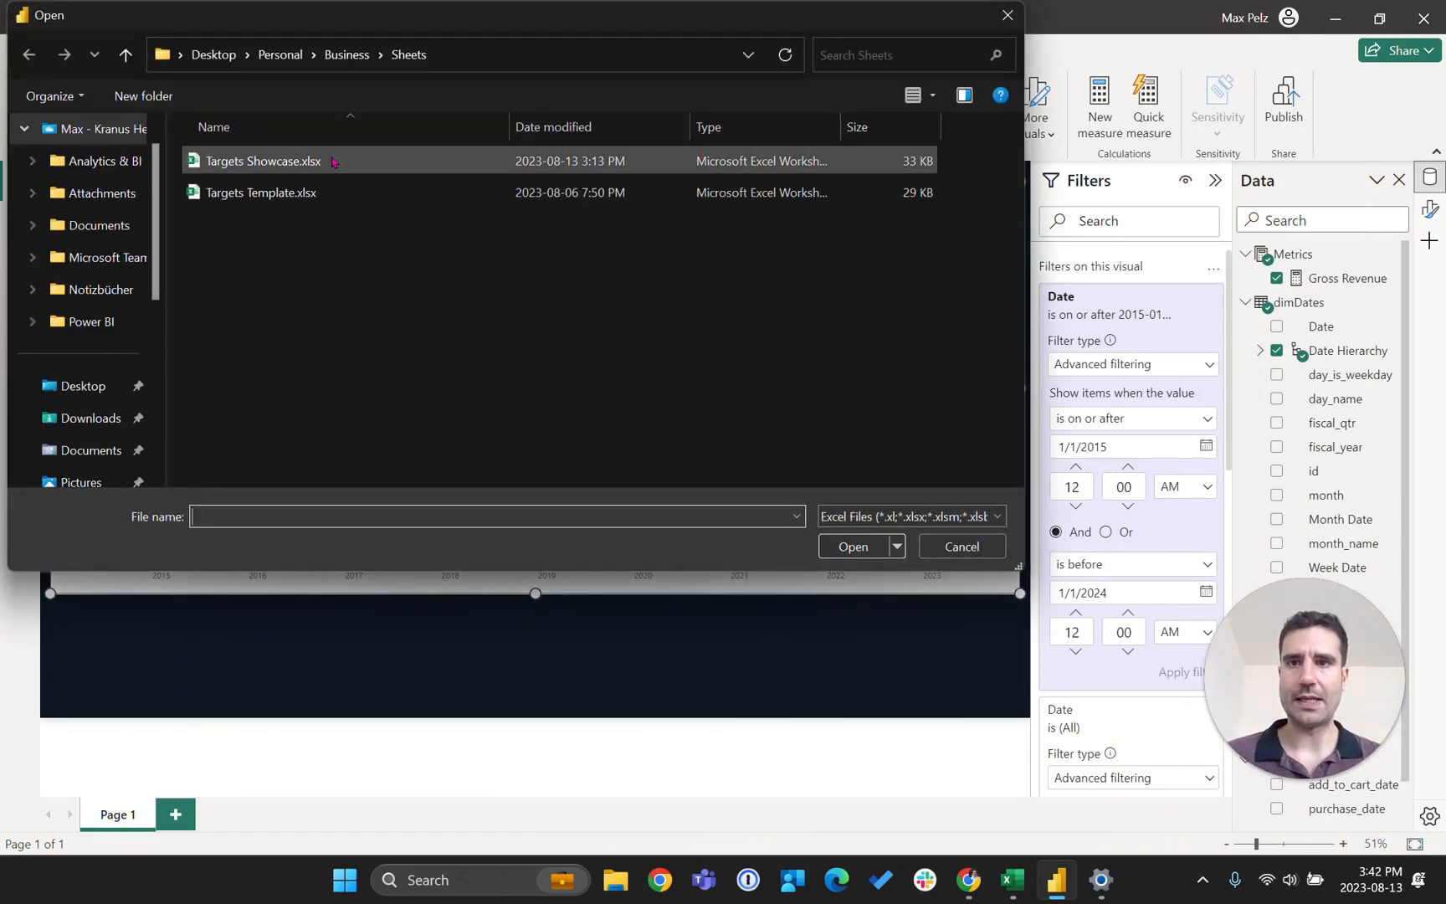
{"action": "left_click", "coordinate": [332, 161]}
{"action": "left_click", "coordinate": [853, 547]}
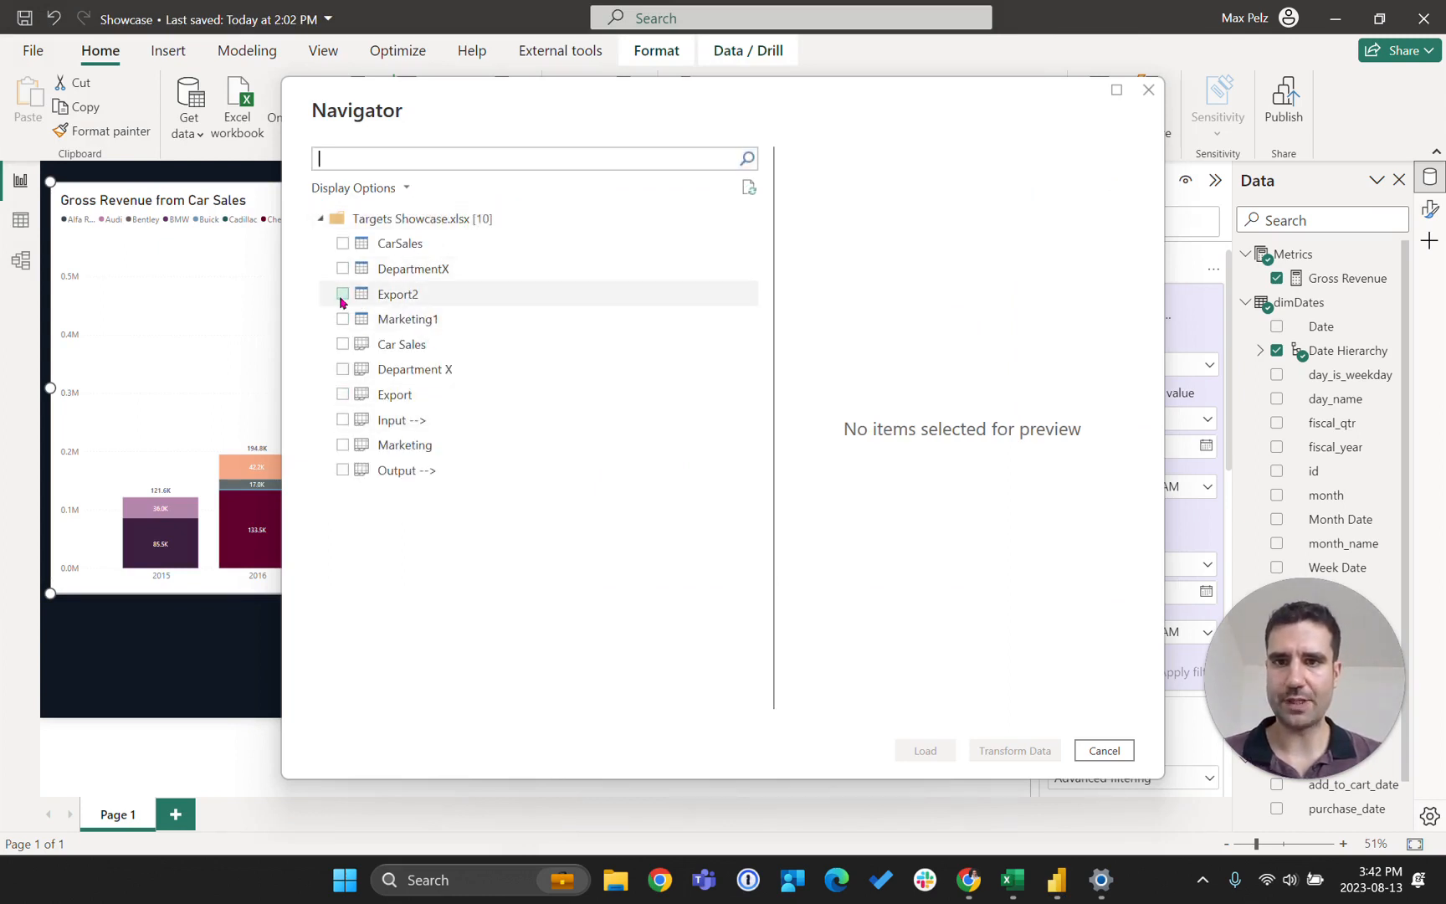
{"action": "left_click", "coordinate": [382, 292]}
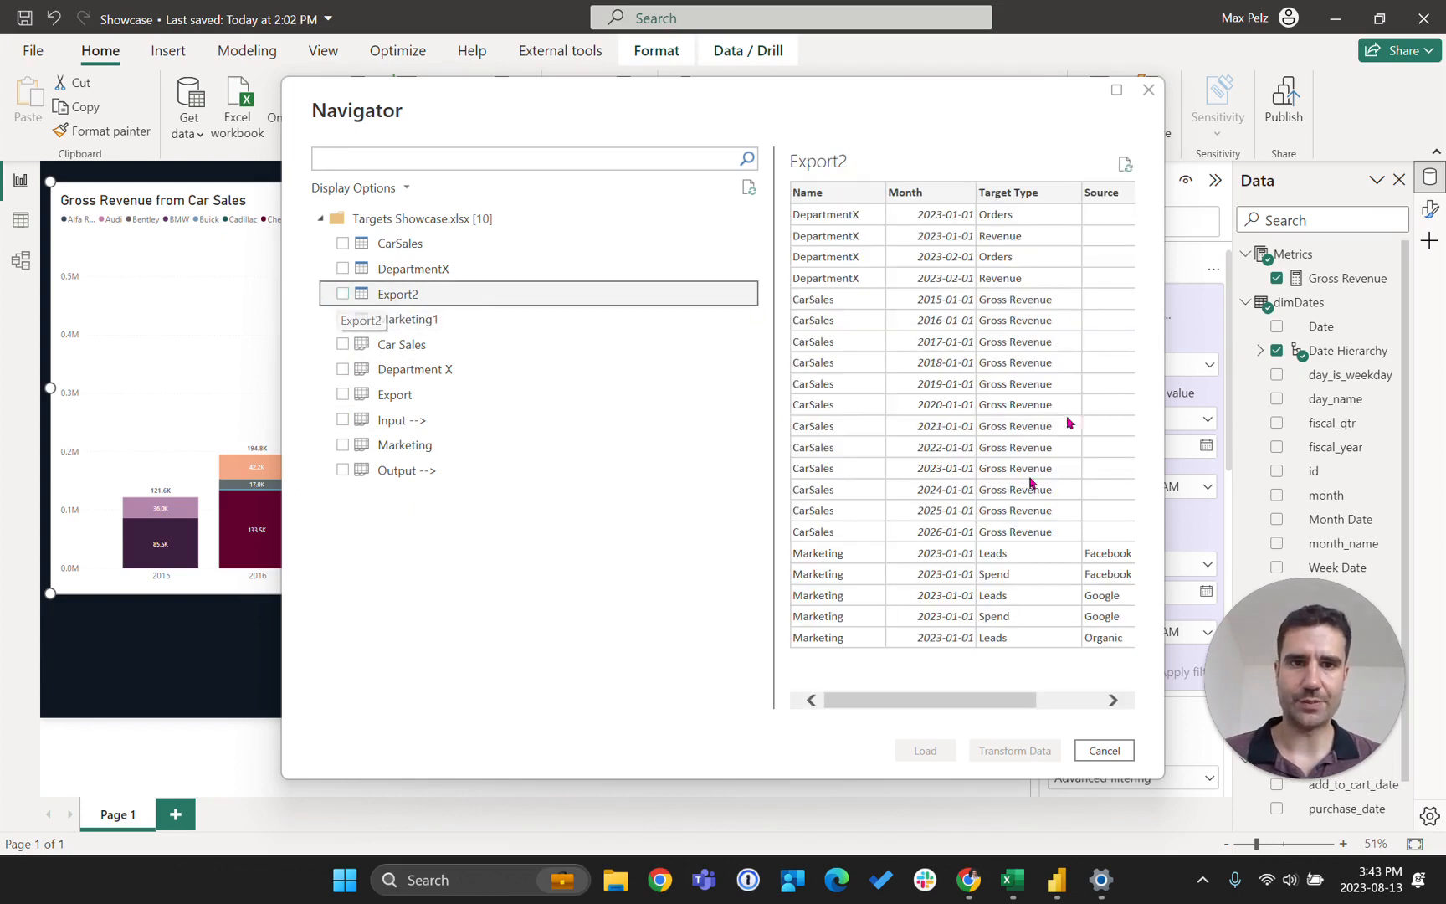
{"action": "left_click", "coordinate": [343, 295]}
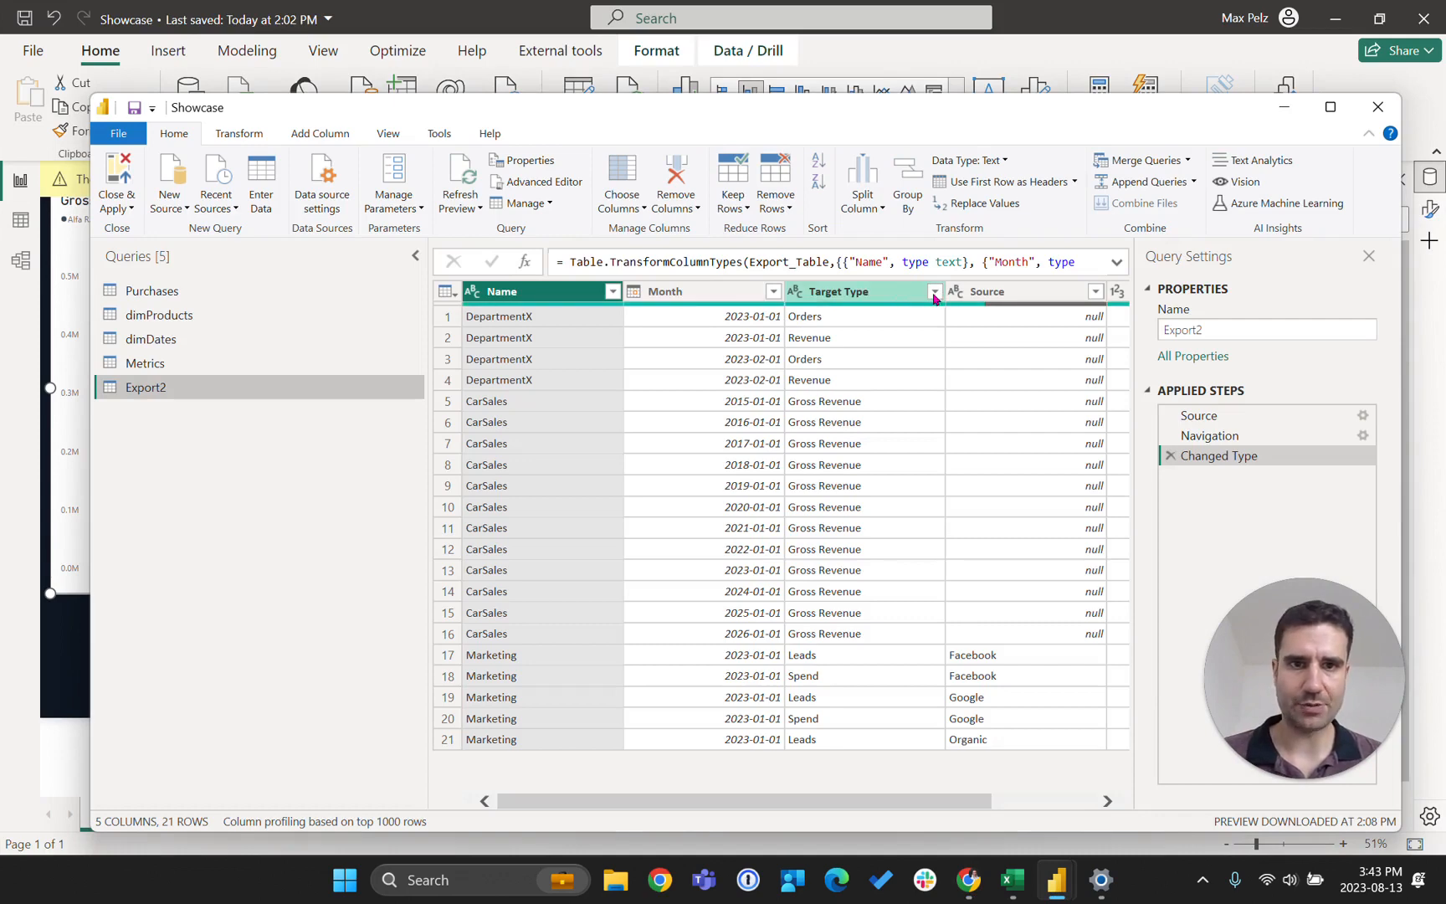
- Filter the Export2 query's Target Type column to keep only Gross Revenue rows
{"action": "left_click", "coordinate": [934, 295]}
{"action": "left_click", "coordinate": [676, 503]}
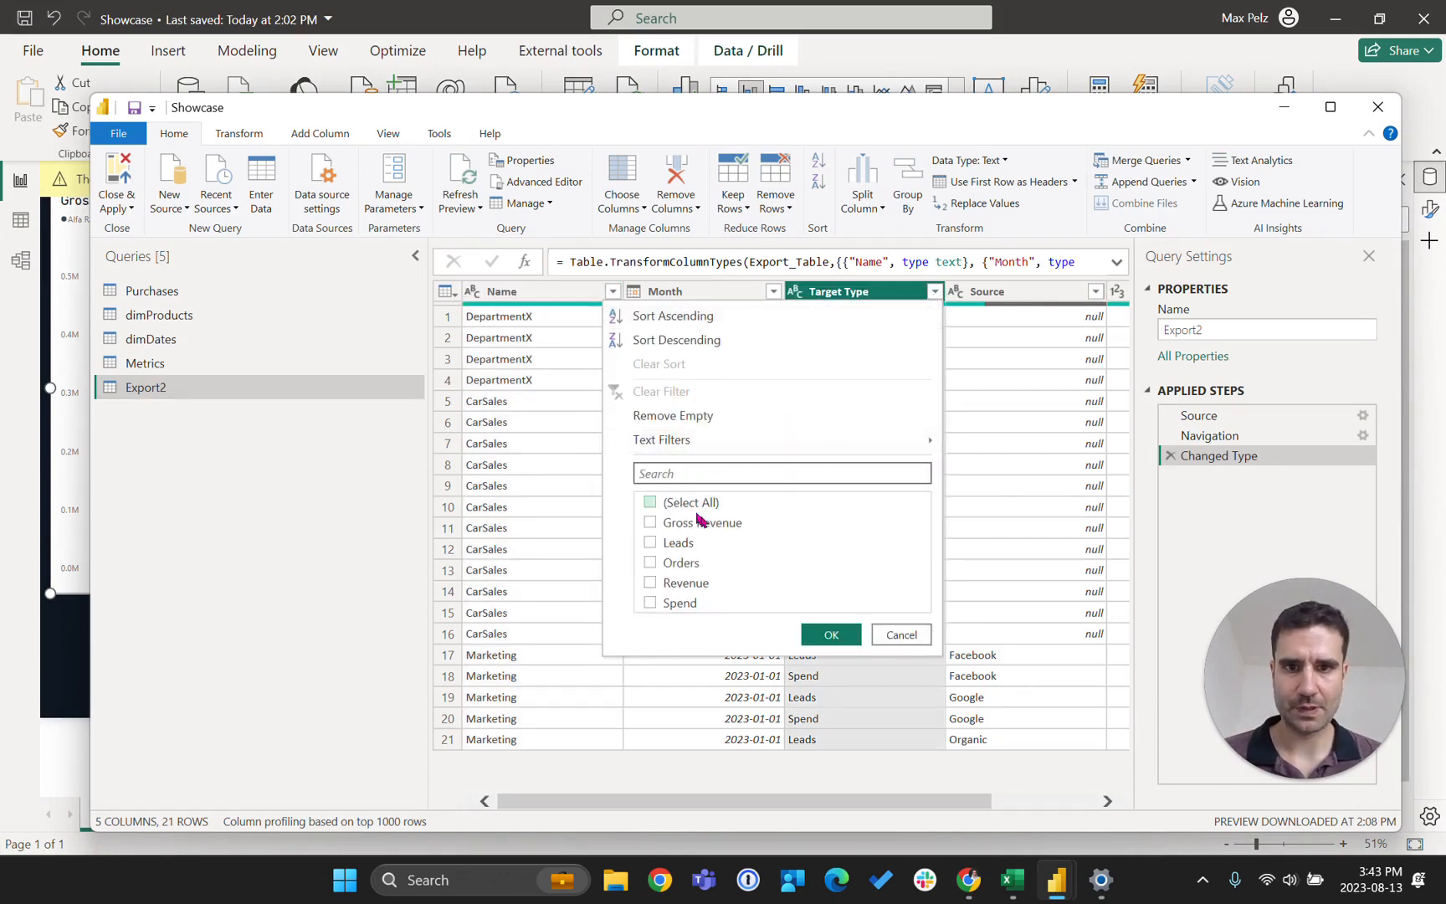
{"action": "left_click", "coordinate": [699, 520]}
{"action": "left_click", "coordinate": [822, 634]}
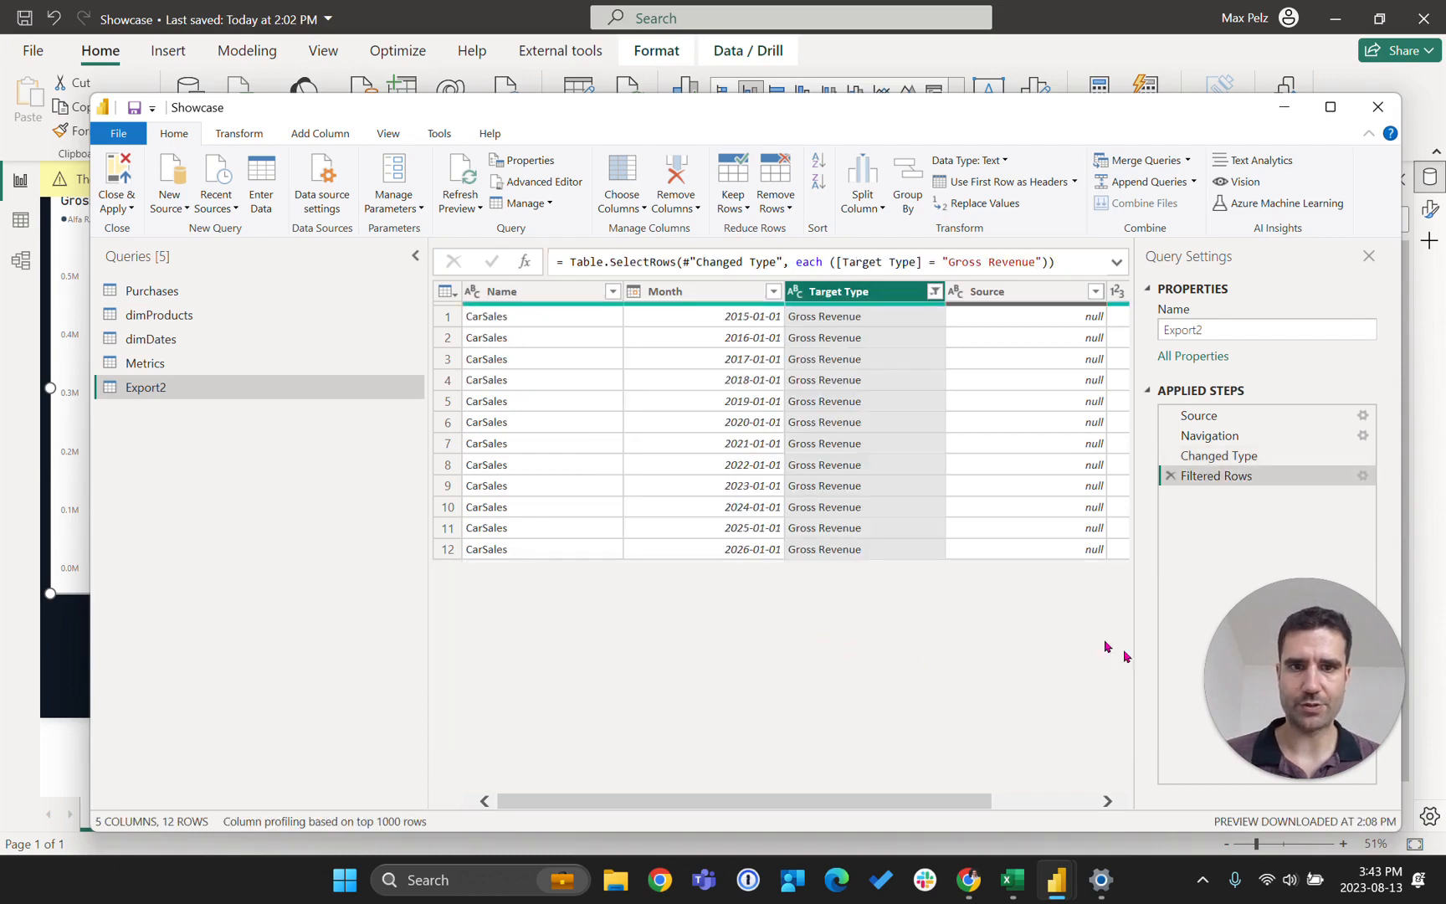
{"action": "left_click_drag", "start_coordinate": [1257, 634], "coordinate": [647, 681]}
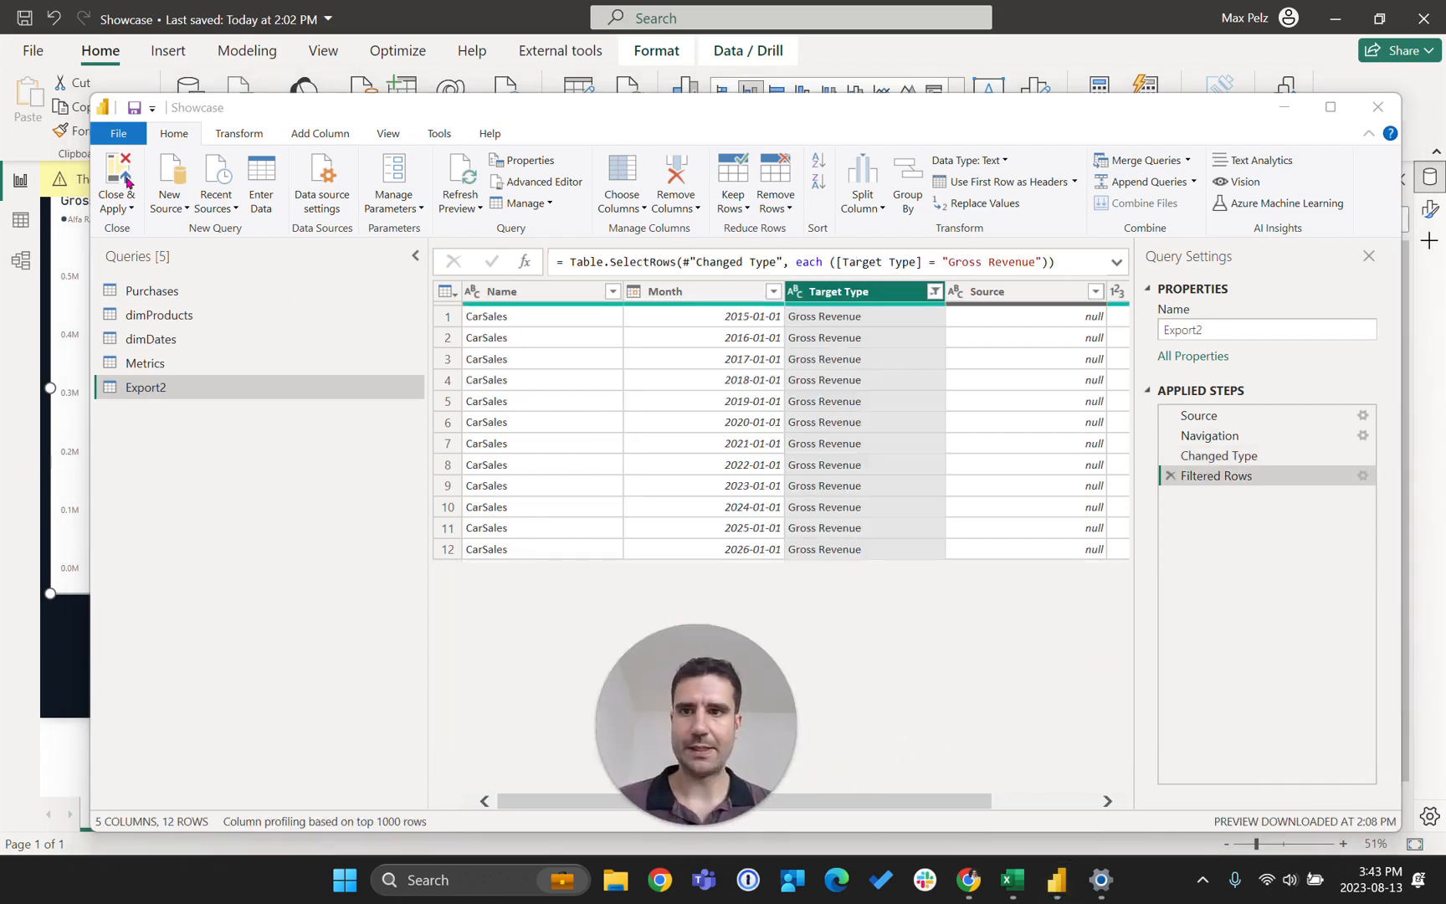
{"action": "left_click", "coordinate": [127, 183]}
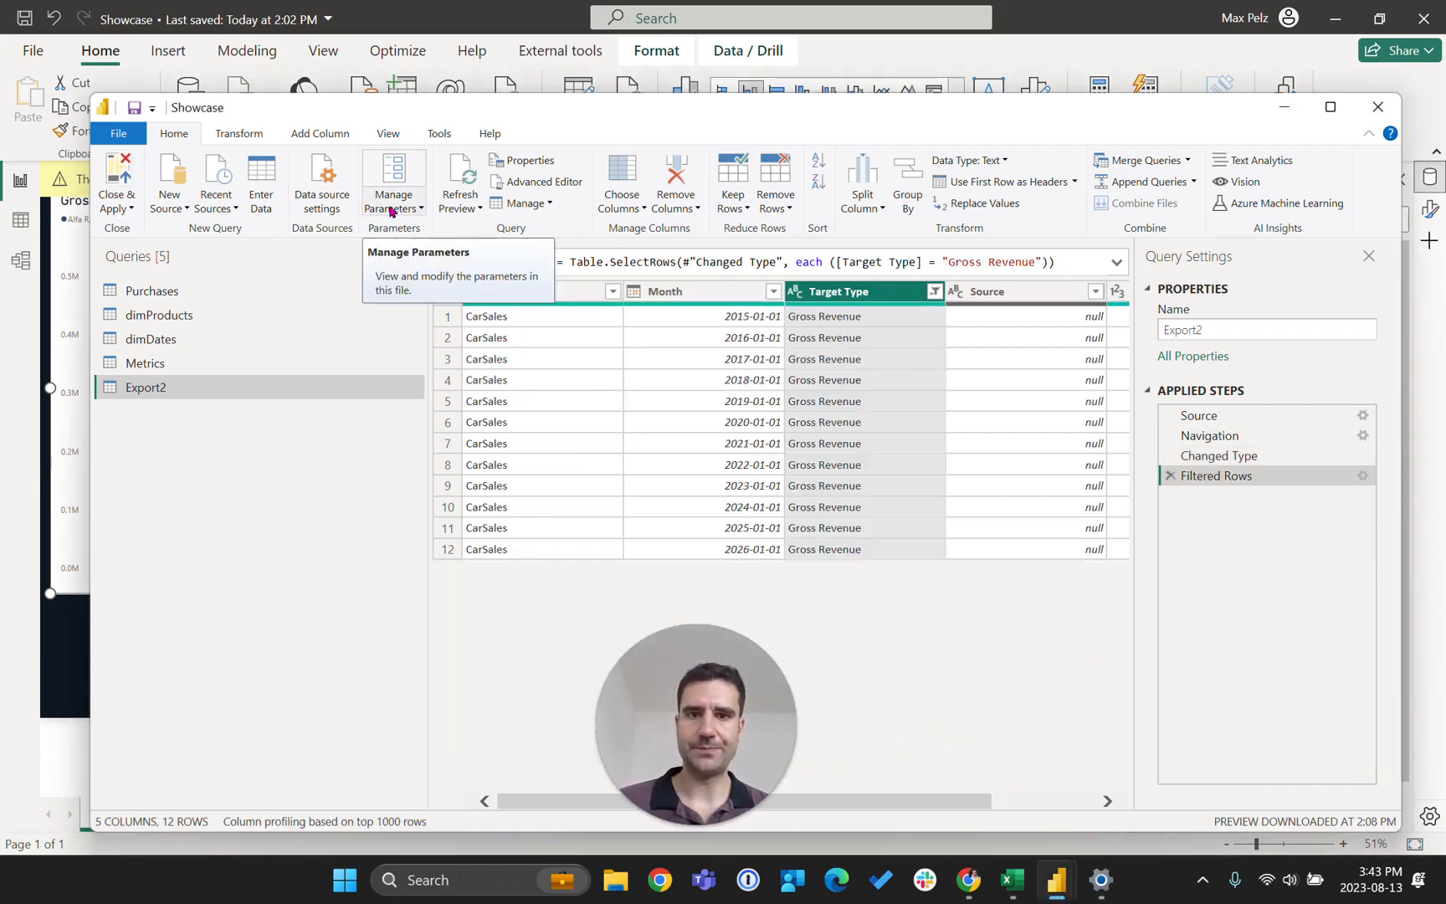
- Close the Power Query Editor with the query changes applied and rename the loaded Export2 table to Targets
{"action": "left_click", "coordinate": [119, 168]}
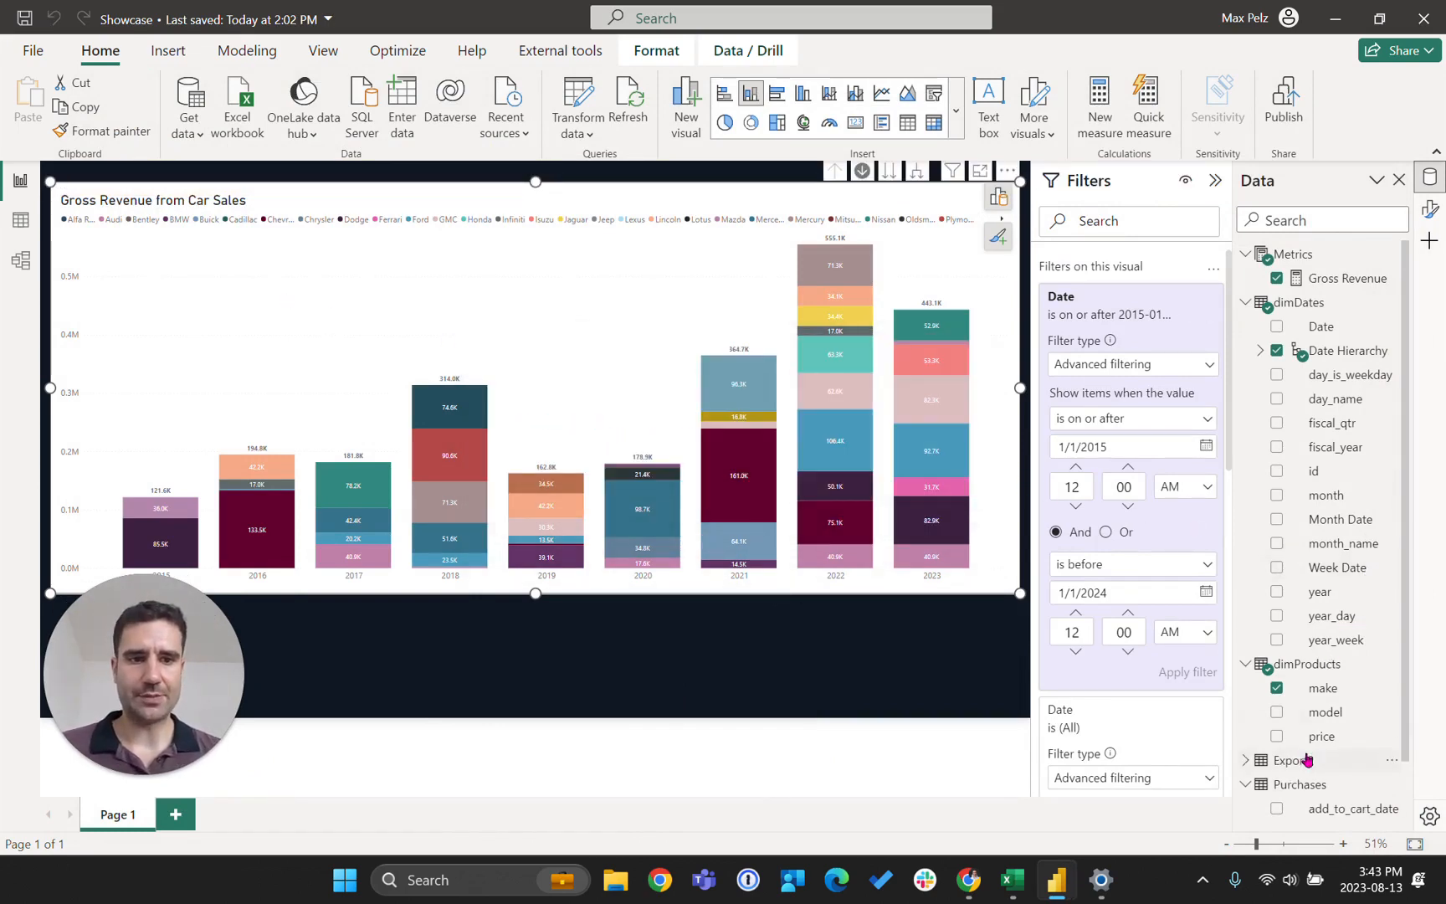
{"action": "left_click", "coordinate": [1392, 760]}
{"action": "left_click", "coordinate": [1297, 576]}
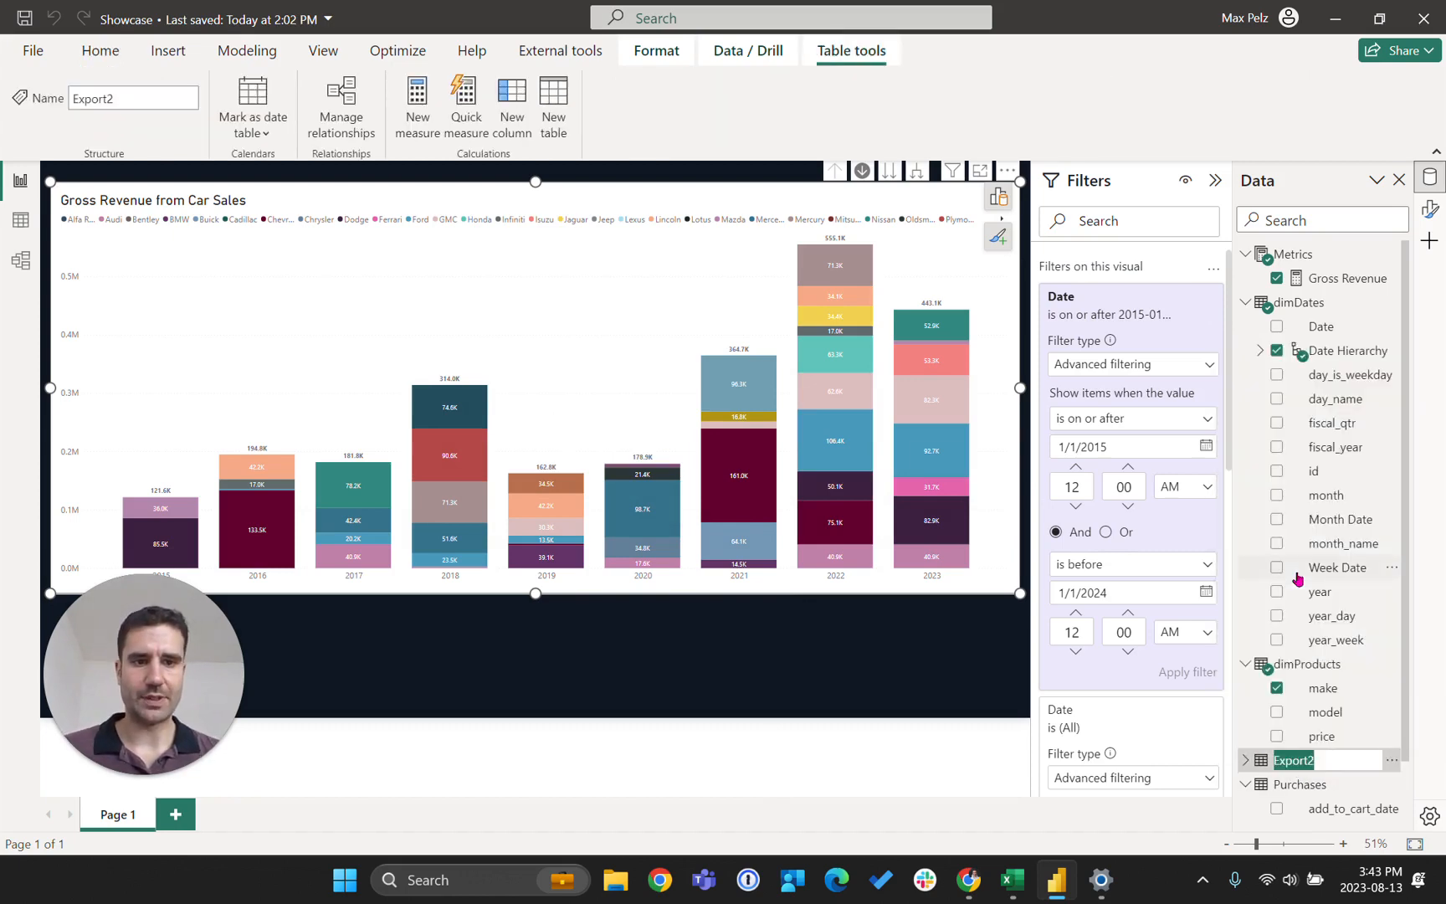
{"action": "type", "text": "Tar"}
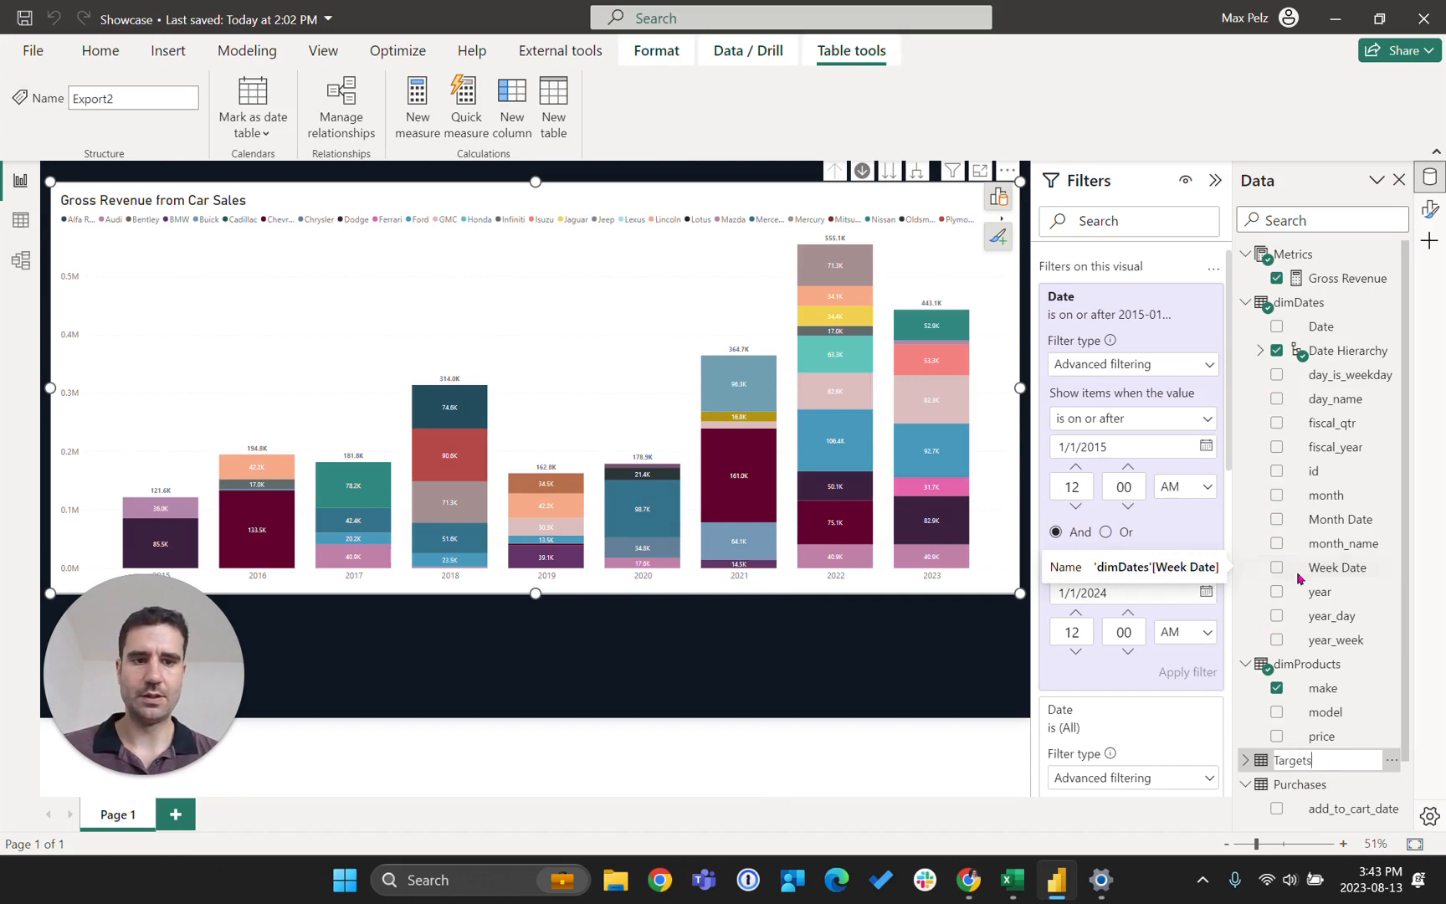
{"action": "type", "text": "gets"}
{"action": "key", "text": "Return"}
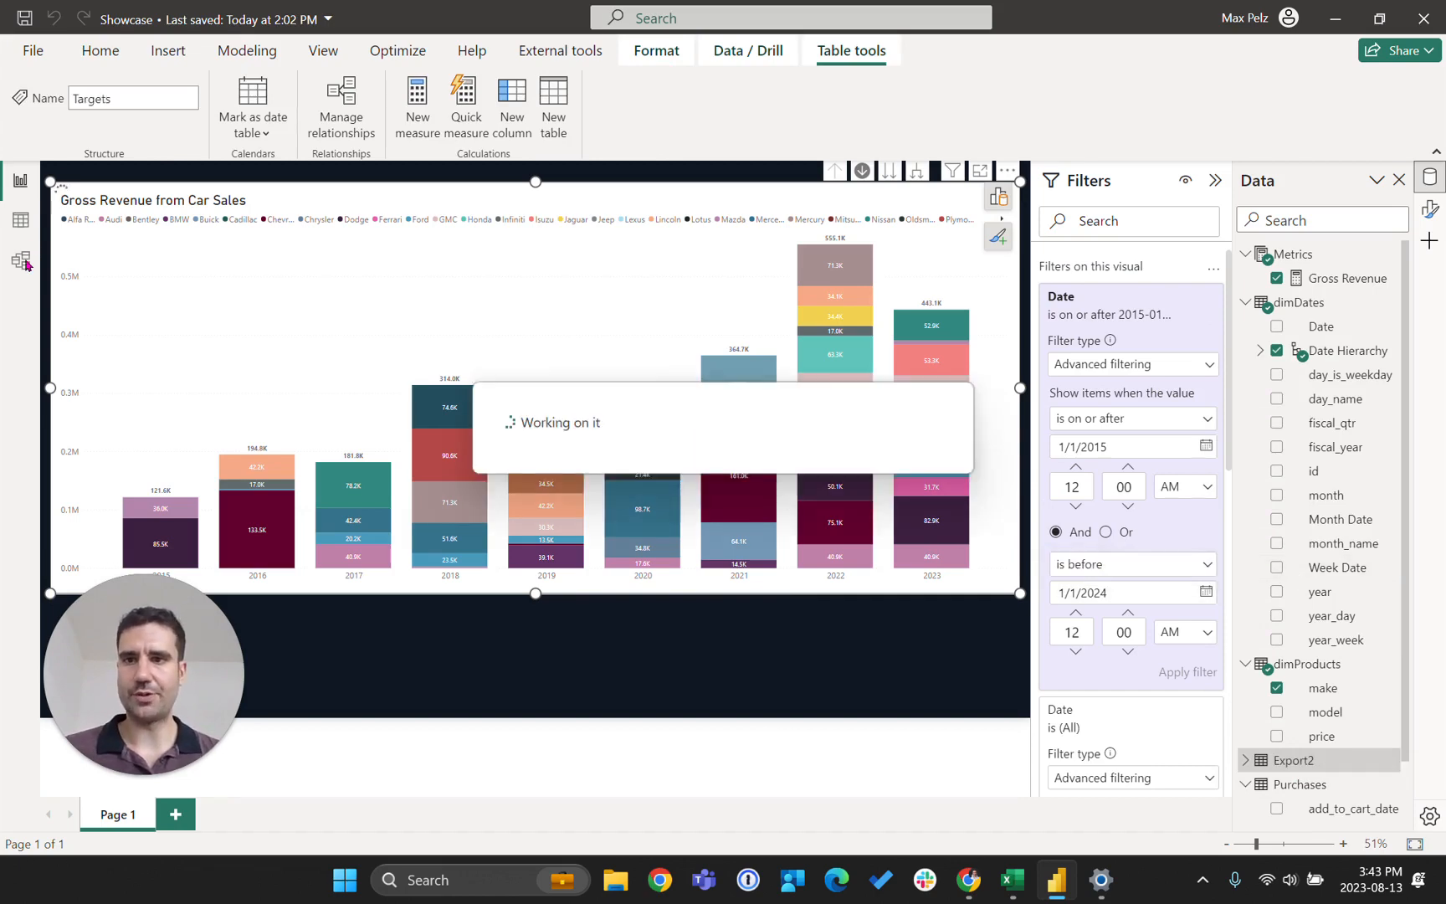
- In the data model diagram, place the Targets table above dimDates and relate dimDates Date to Targets Month
{"action": "left_click", "coordinate": [23, 261]}
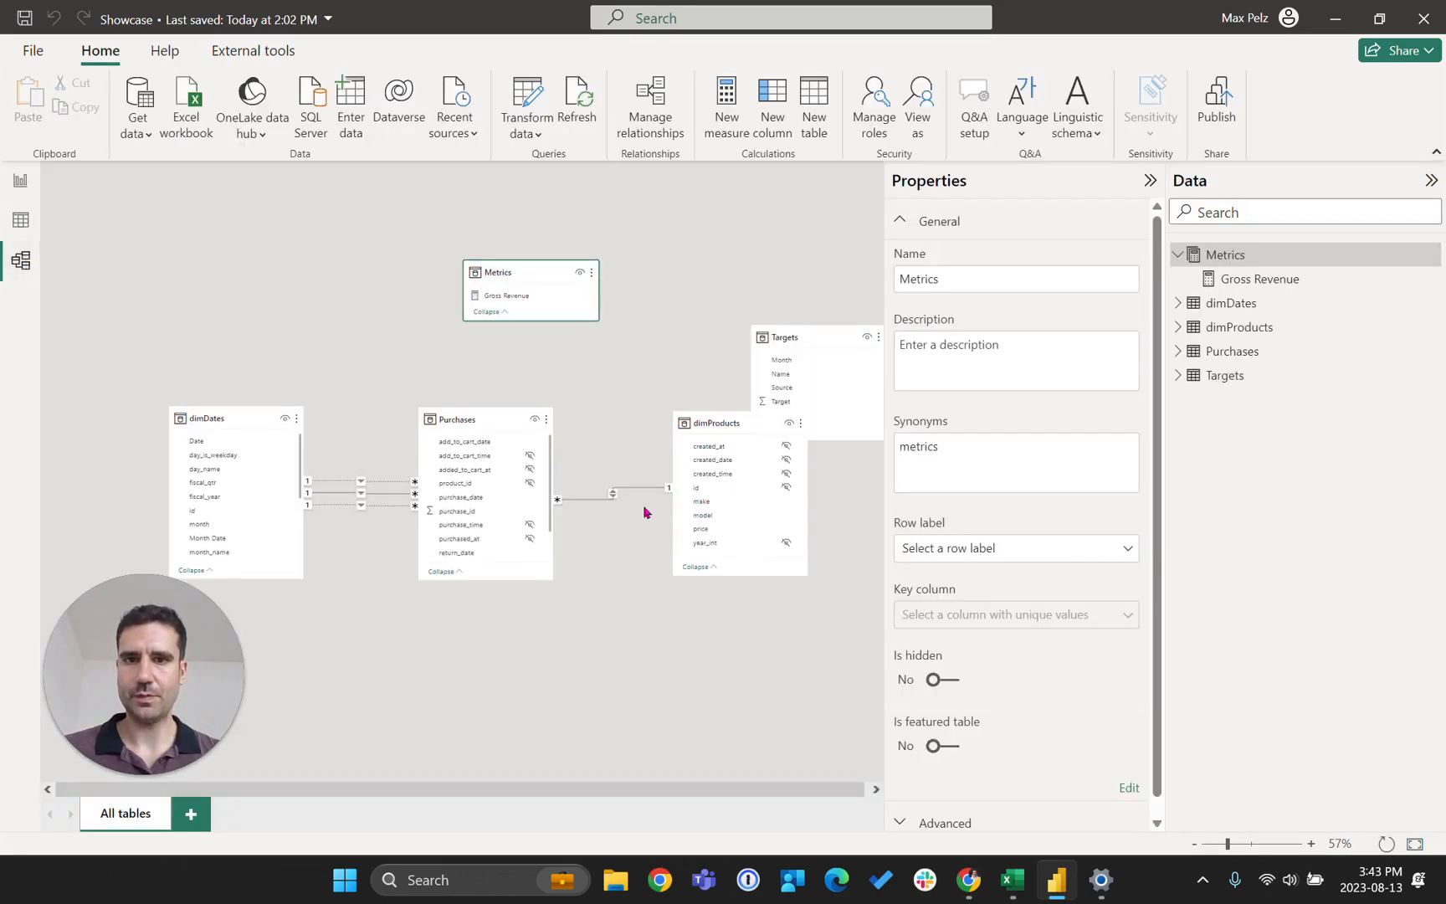
{"action": "left_click_drag", "start_coordinate": [817, 336], "coordinate": [368, 225]}
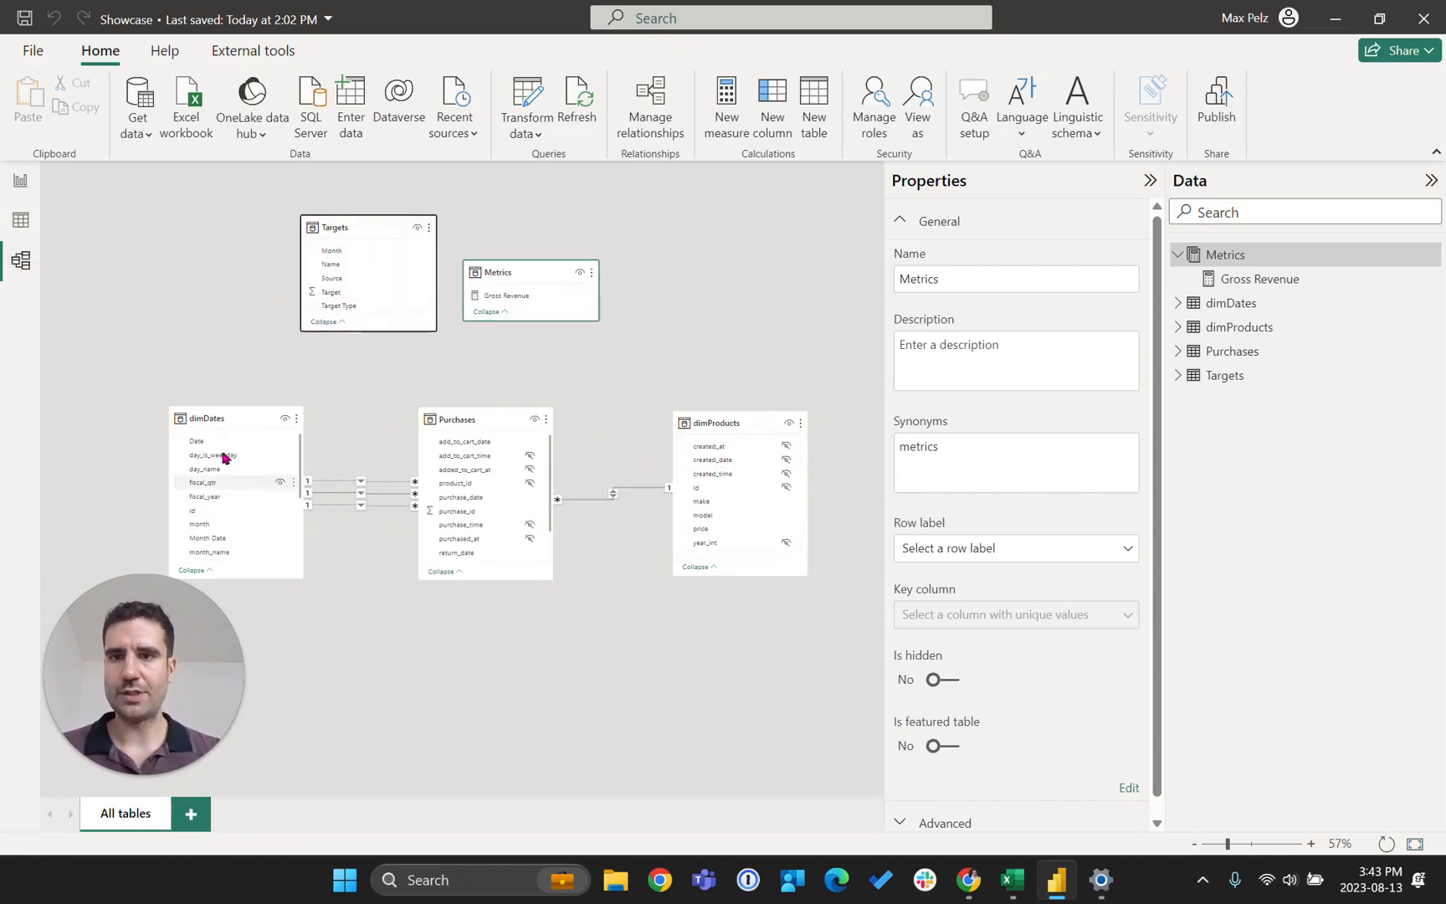
{"action": "left_click_drag", "start_coordinate": [216, 441], "coordinate": [368, 249]}
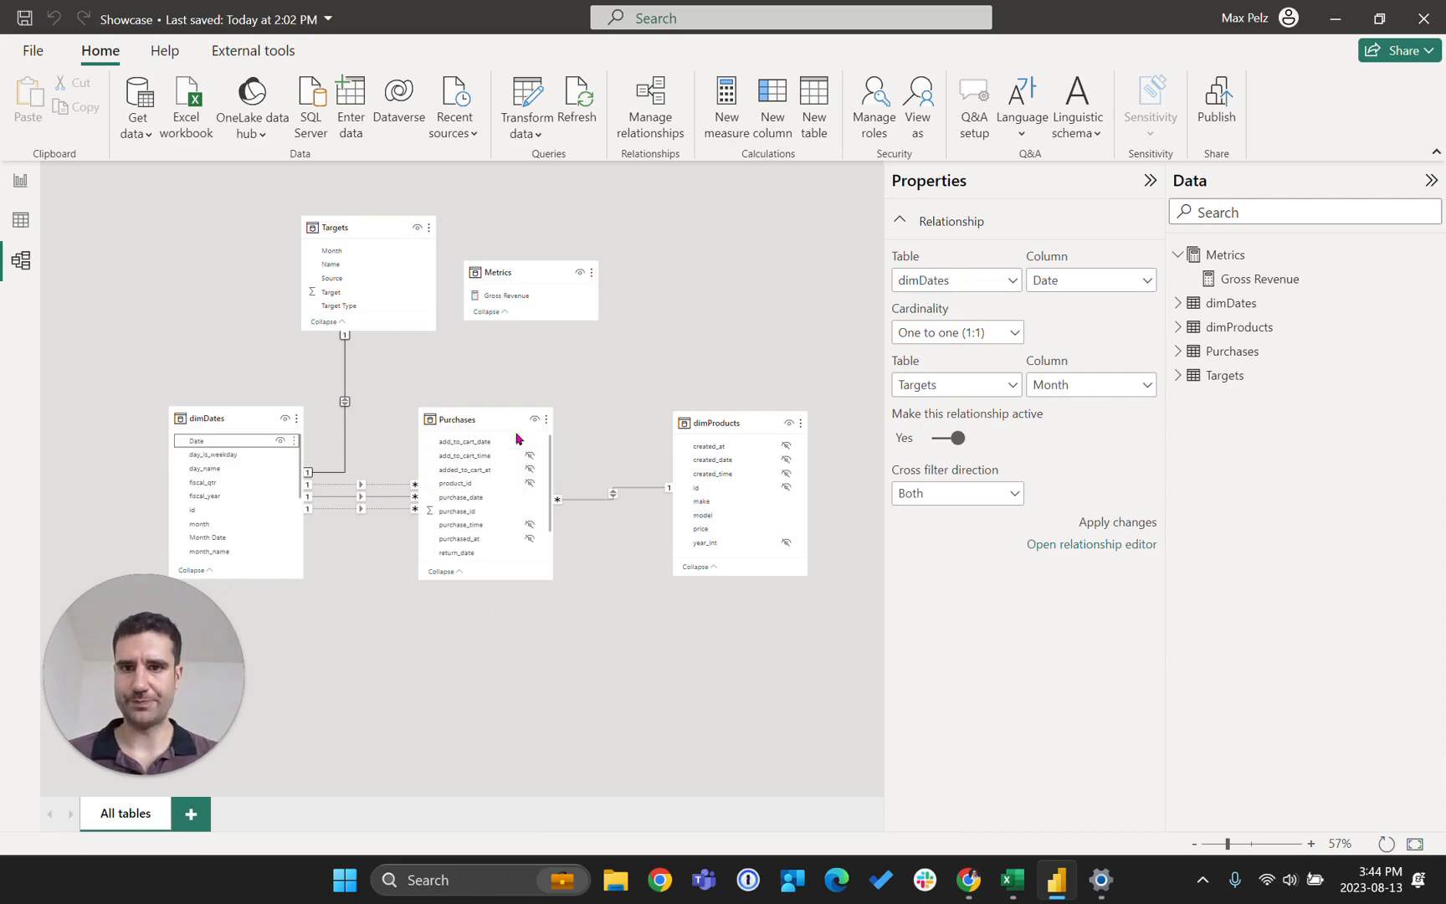
- Format the Target column of the Targets table as currency in € Euro (123 €) with 1 decimal place
{"action": "left_click", "coordinate": [331, 295]}
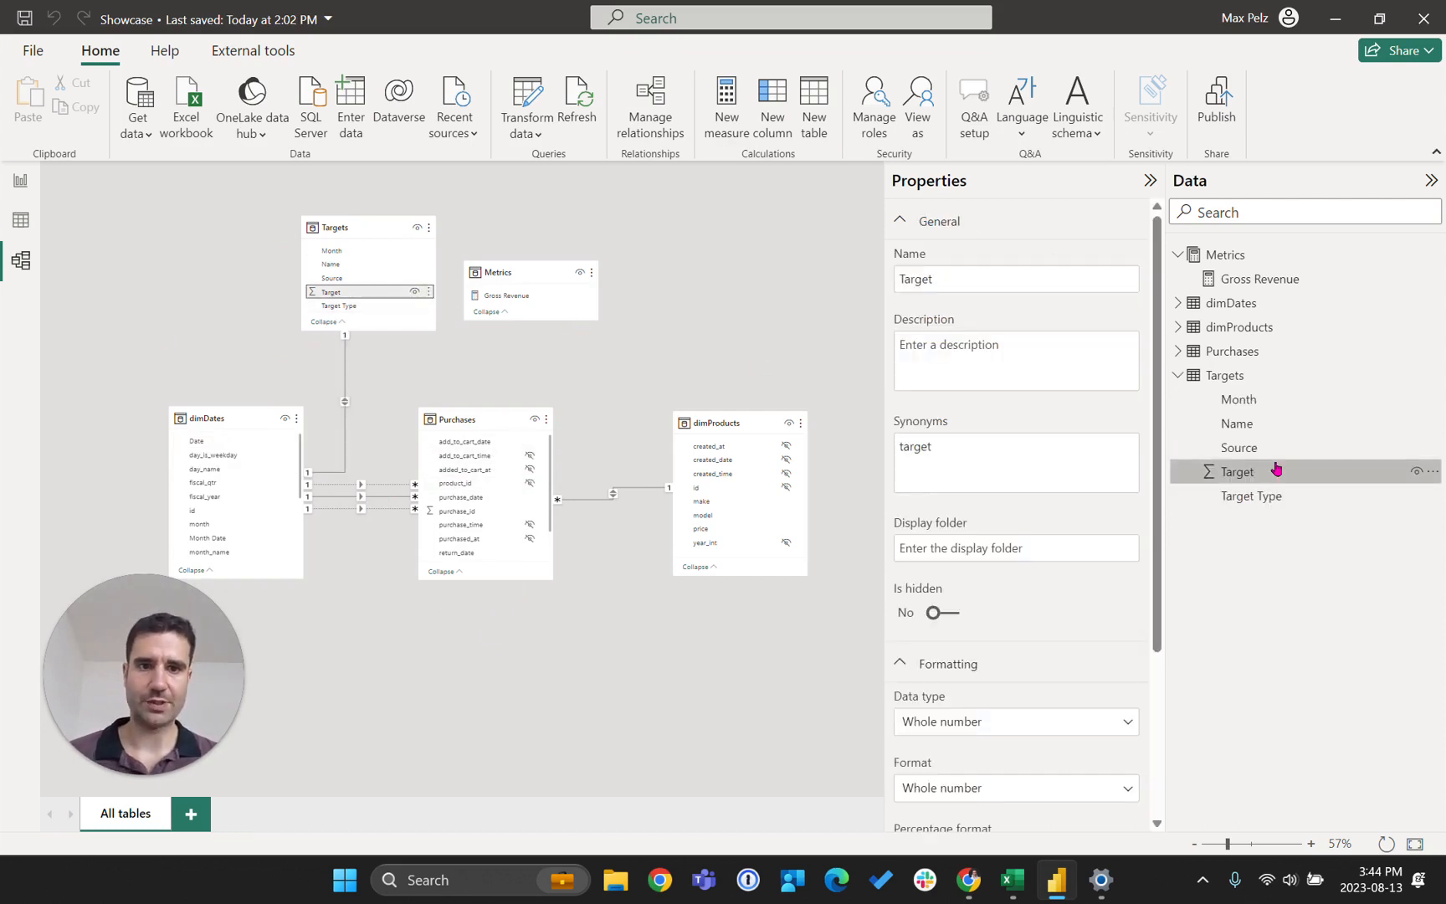
{"action": "scroll", "coordinate": [1078, 569], "scroll_direction": "down", "scroll_amount": 3}
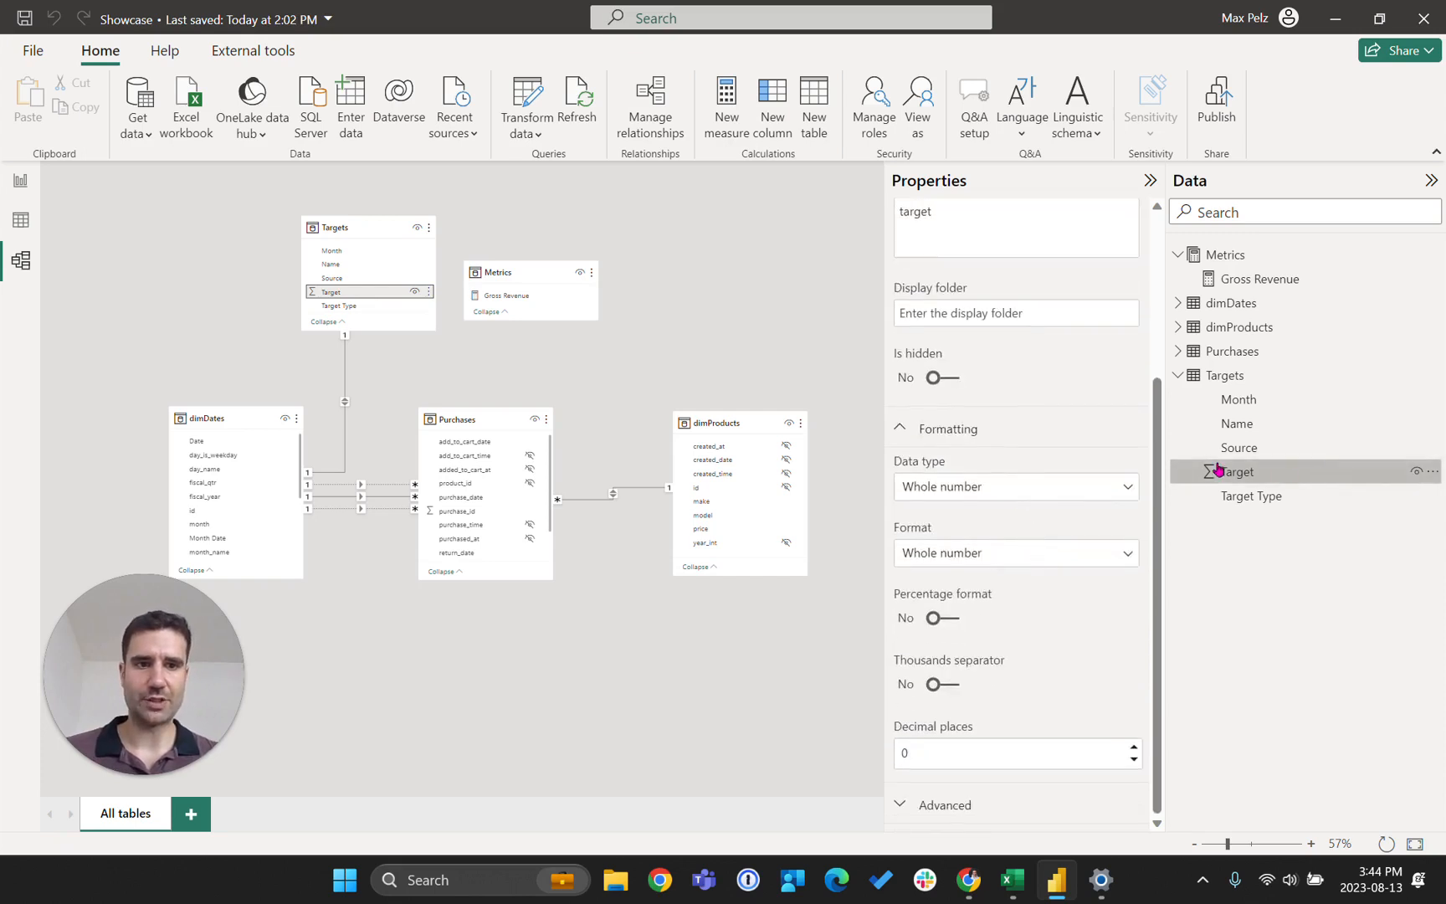
{"action": "left_click", "coordinate": [971, 552]}
{"action": "left_click", "coordinate": [969, 596]}
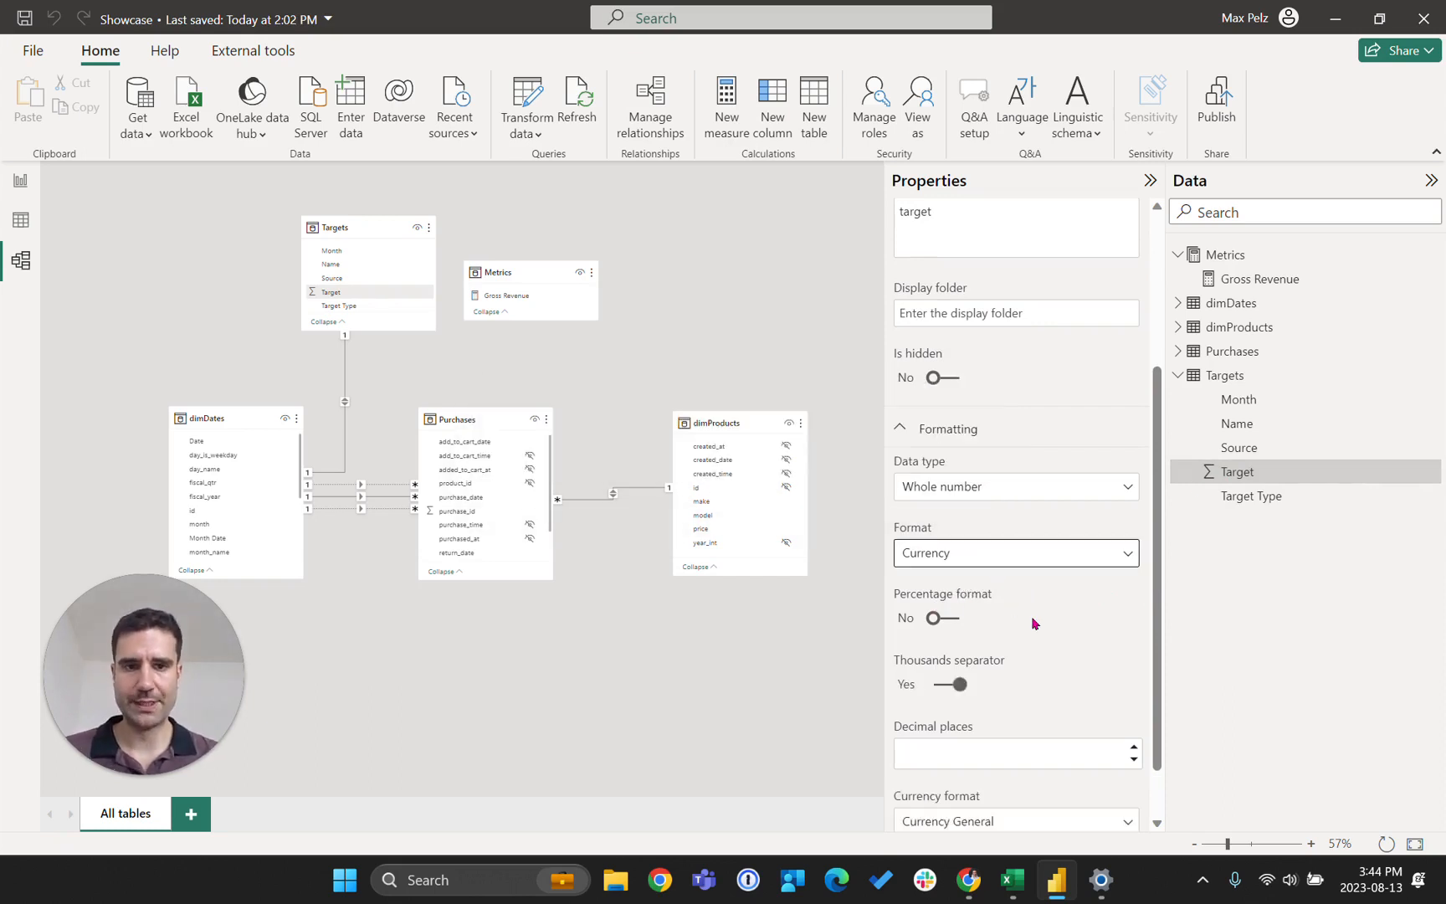
{"action": "scroll", "coordinate": [1054, 614], "scroll_direction": "down", "scroll_amount": 1}
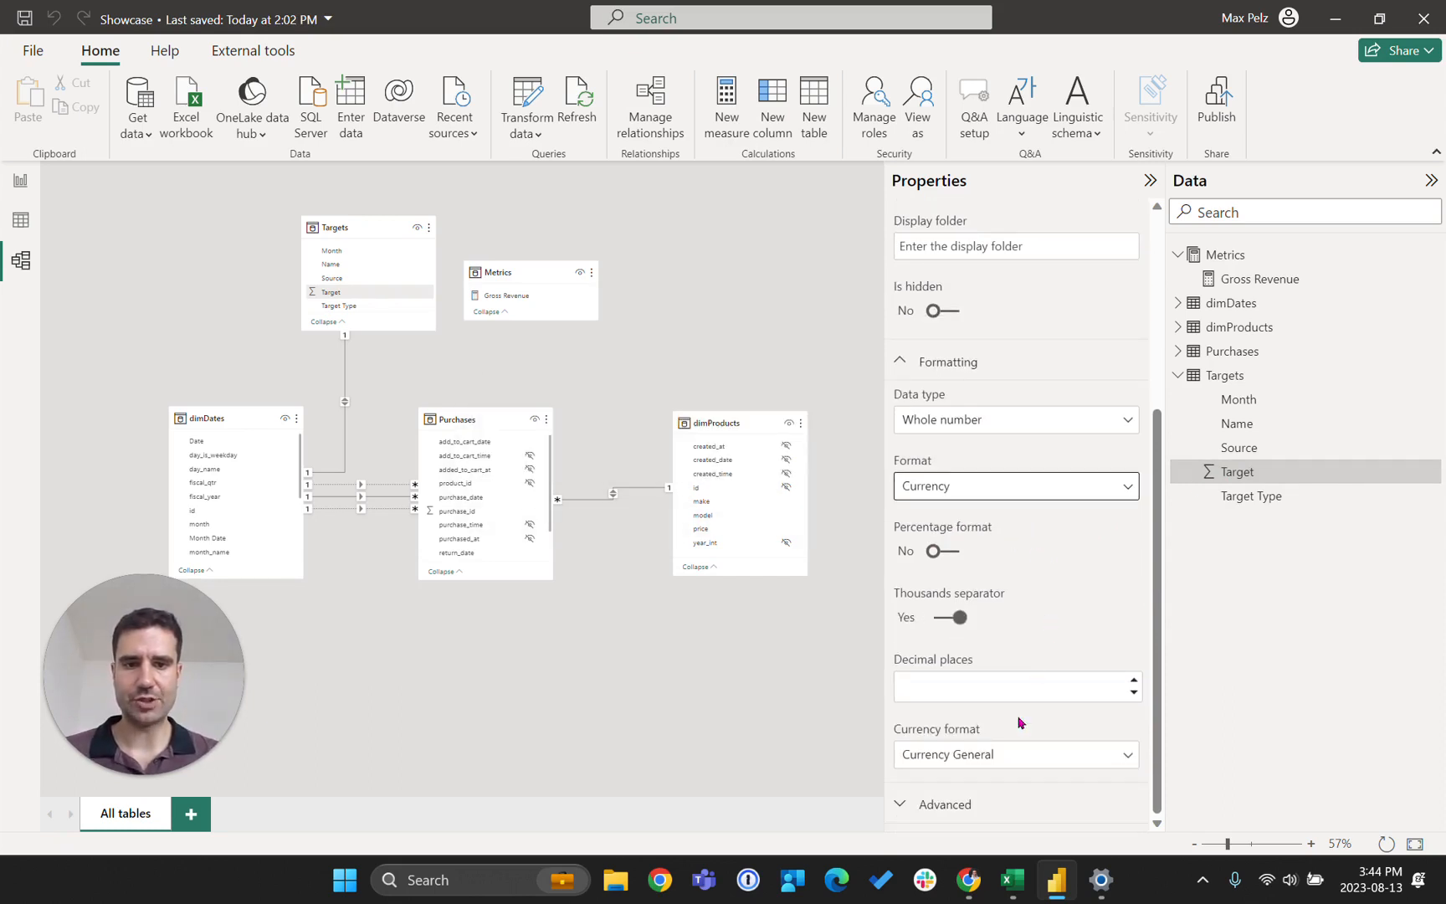
{"action": "left_click", "coordinate": [1000, 755]}
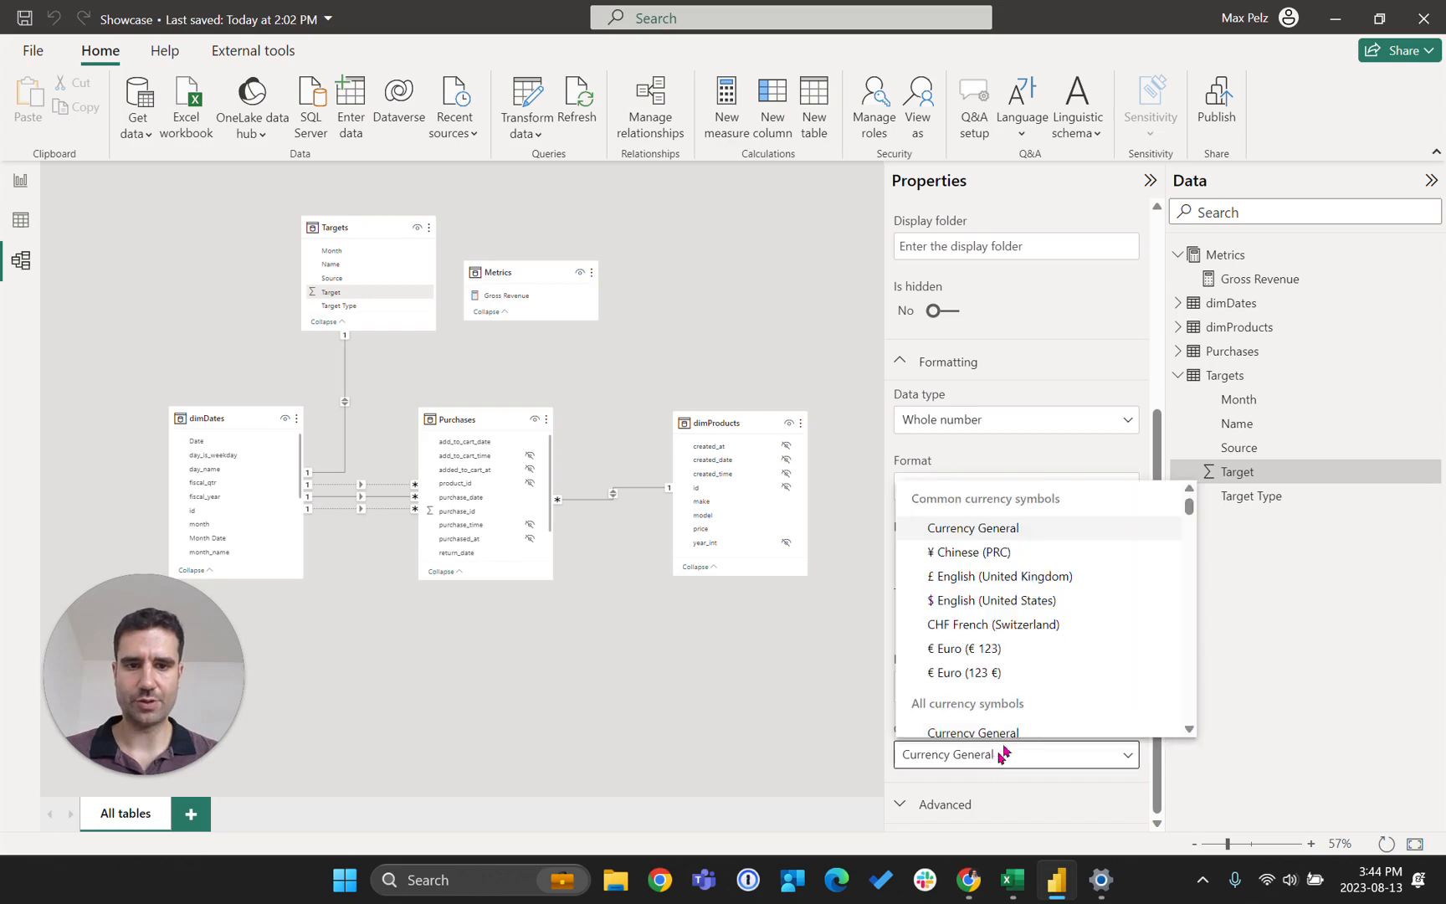
{"action": "left_click", "coordinate": [1005, 674]}
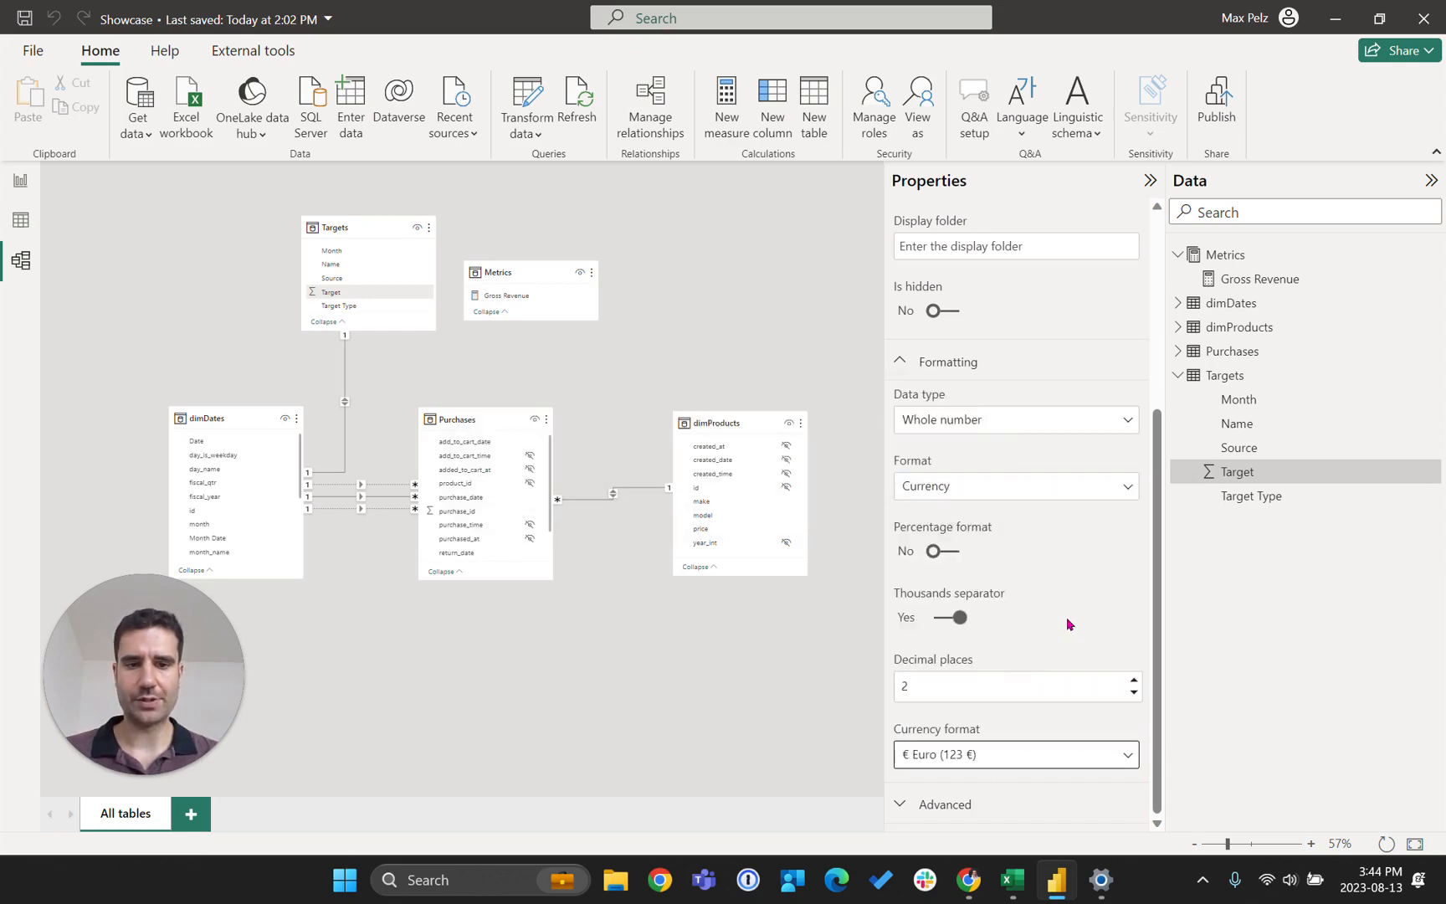
{"action": "left_click", "coordinate": [1135, 694]}
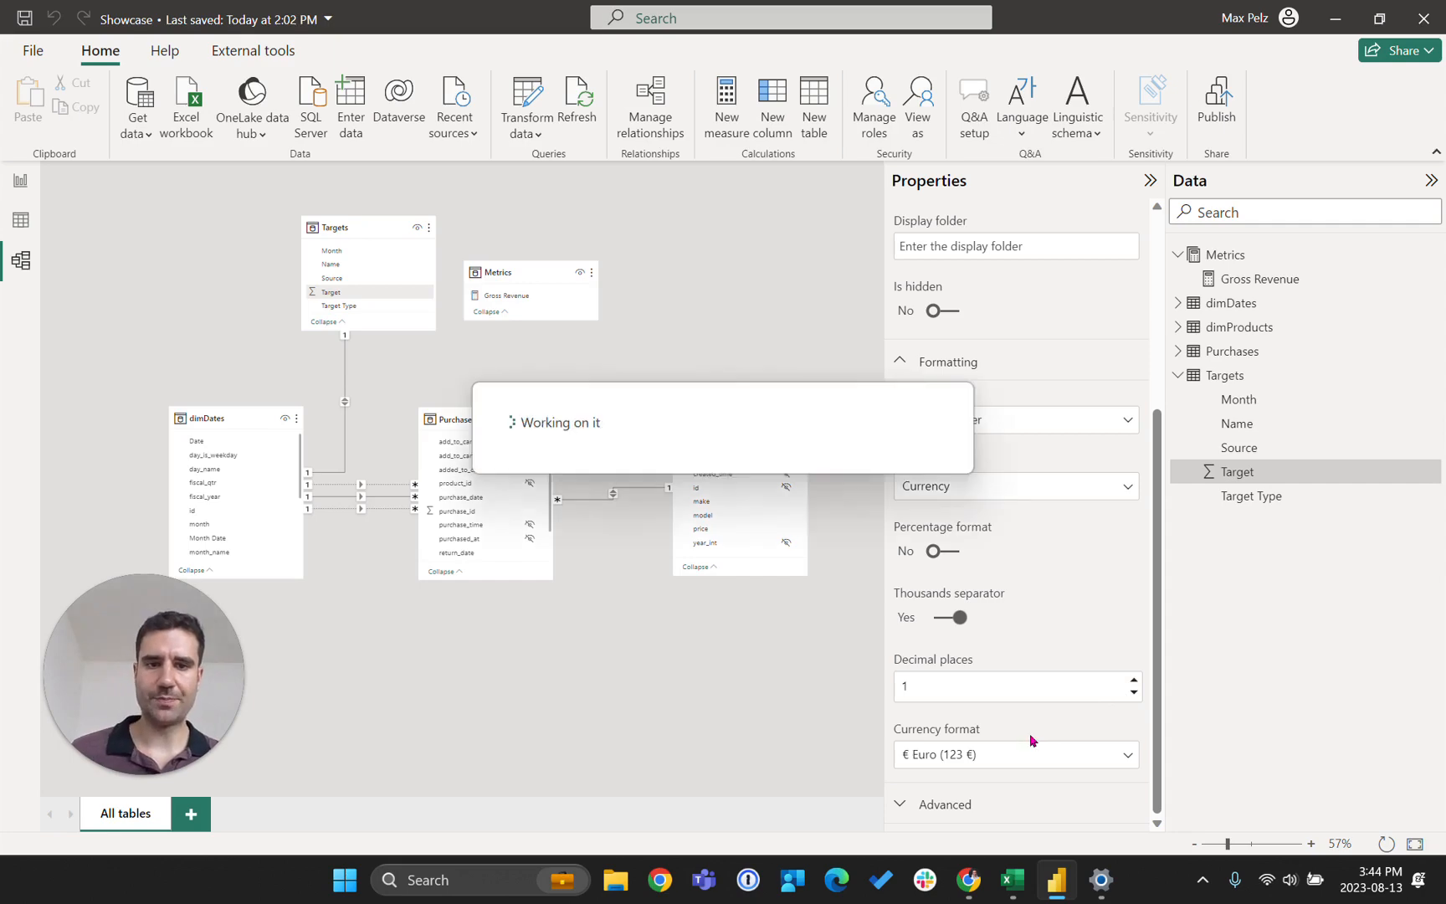
- Convert the report's car sales chart to a line and stacked column chart with the Targets table's Target field on the line y-axis
{"action": "left_click", "coordinate": [20, 181]}
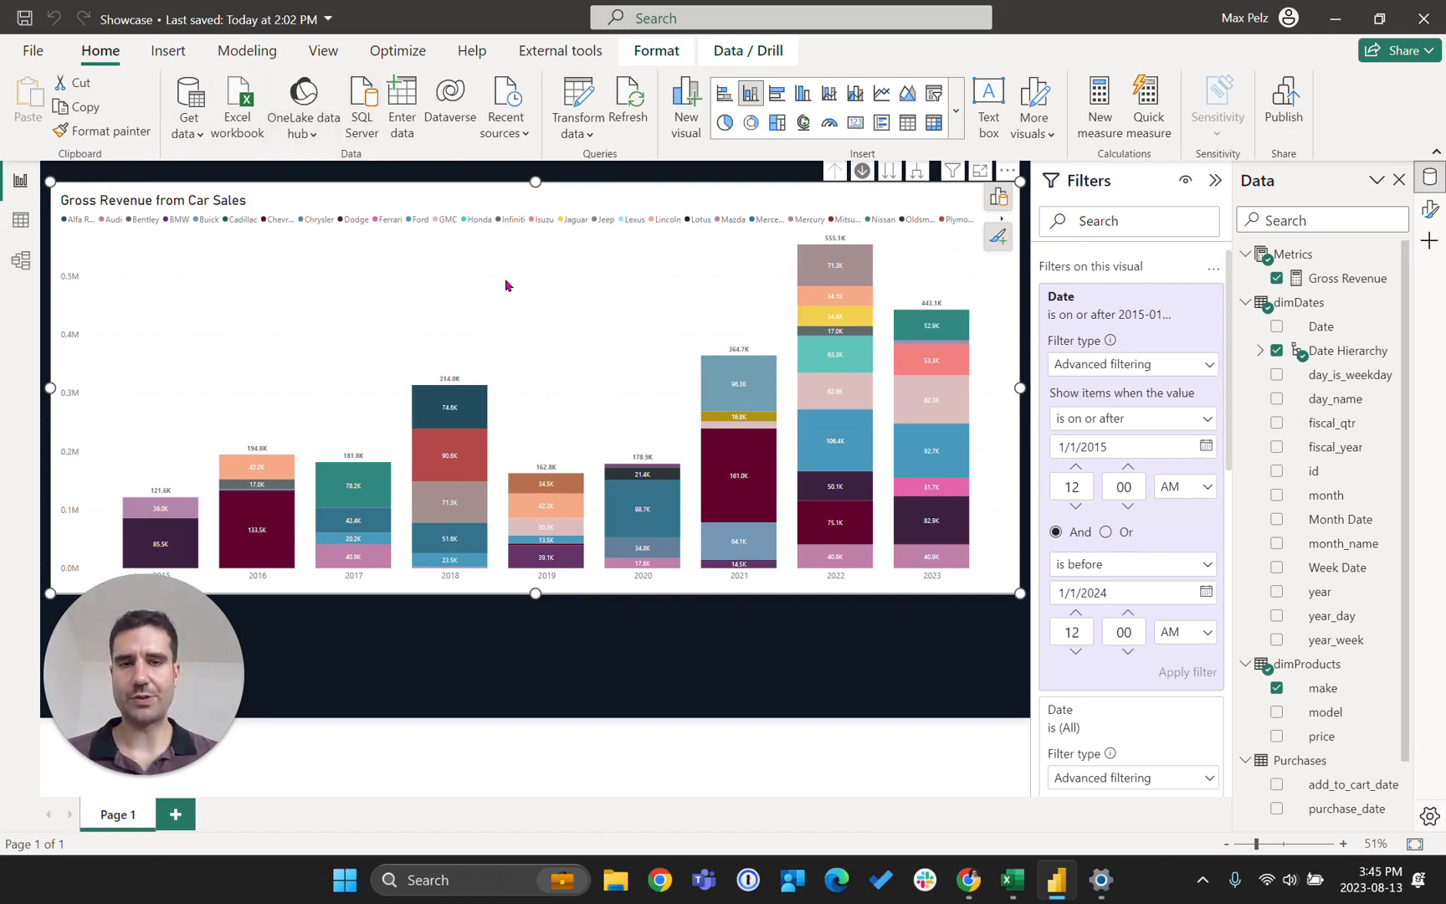
{"action": "left_click", "coordinate": [831, 96]}
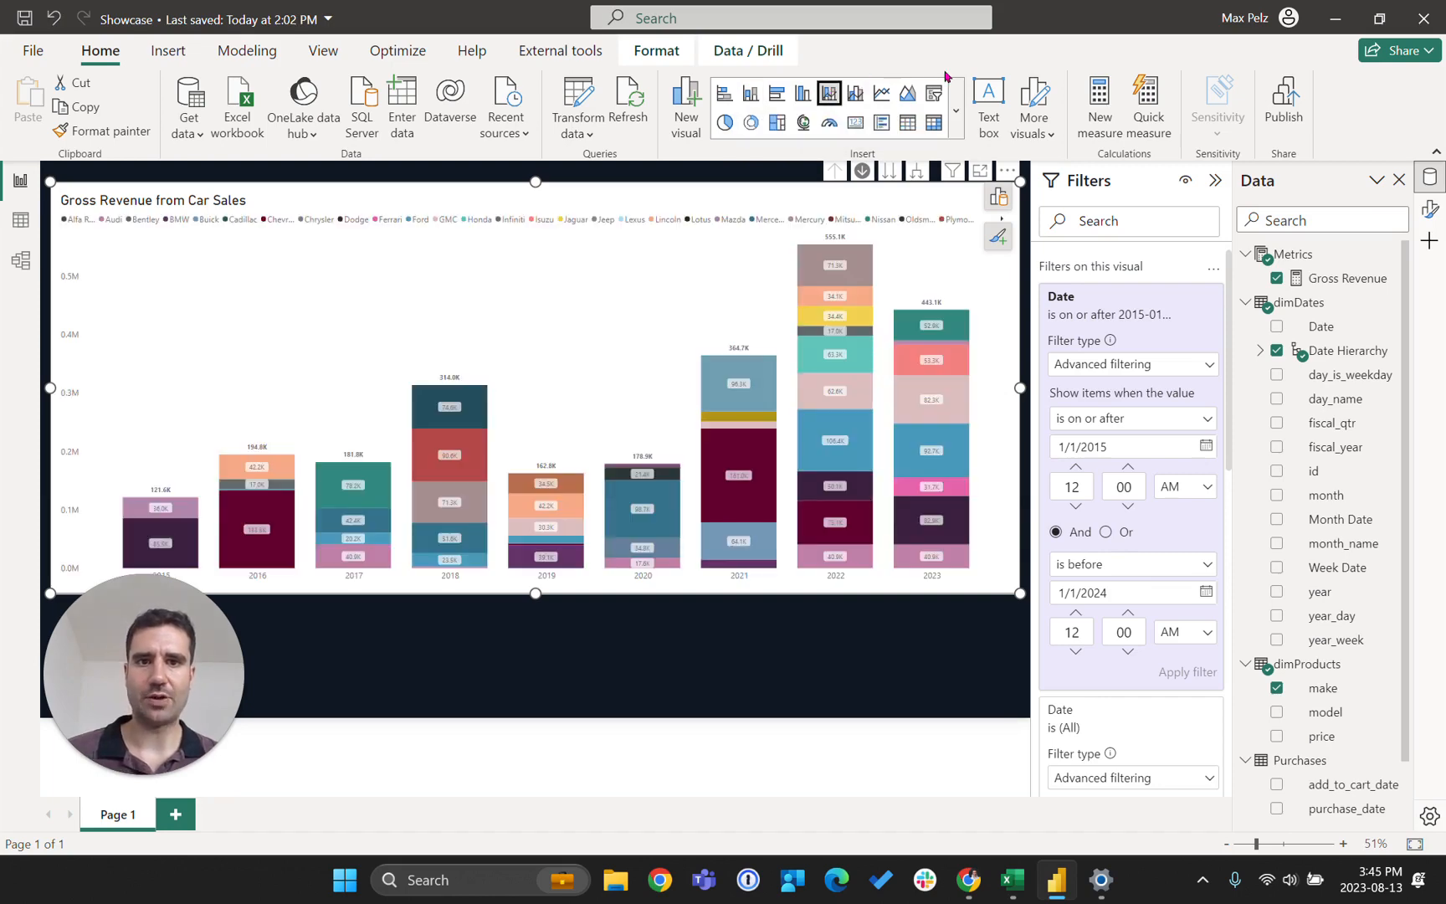
{"action": "left_click", "coordinate": [997, 197]}
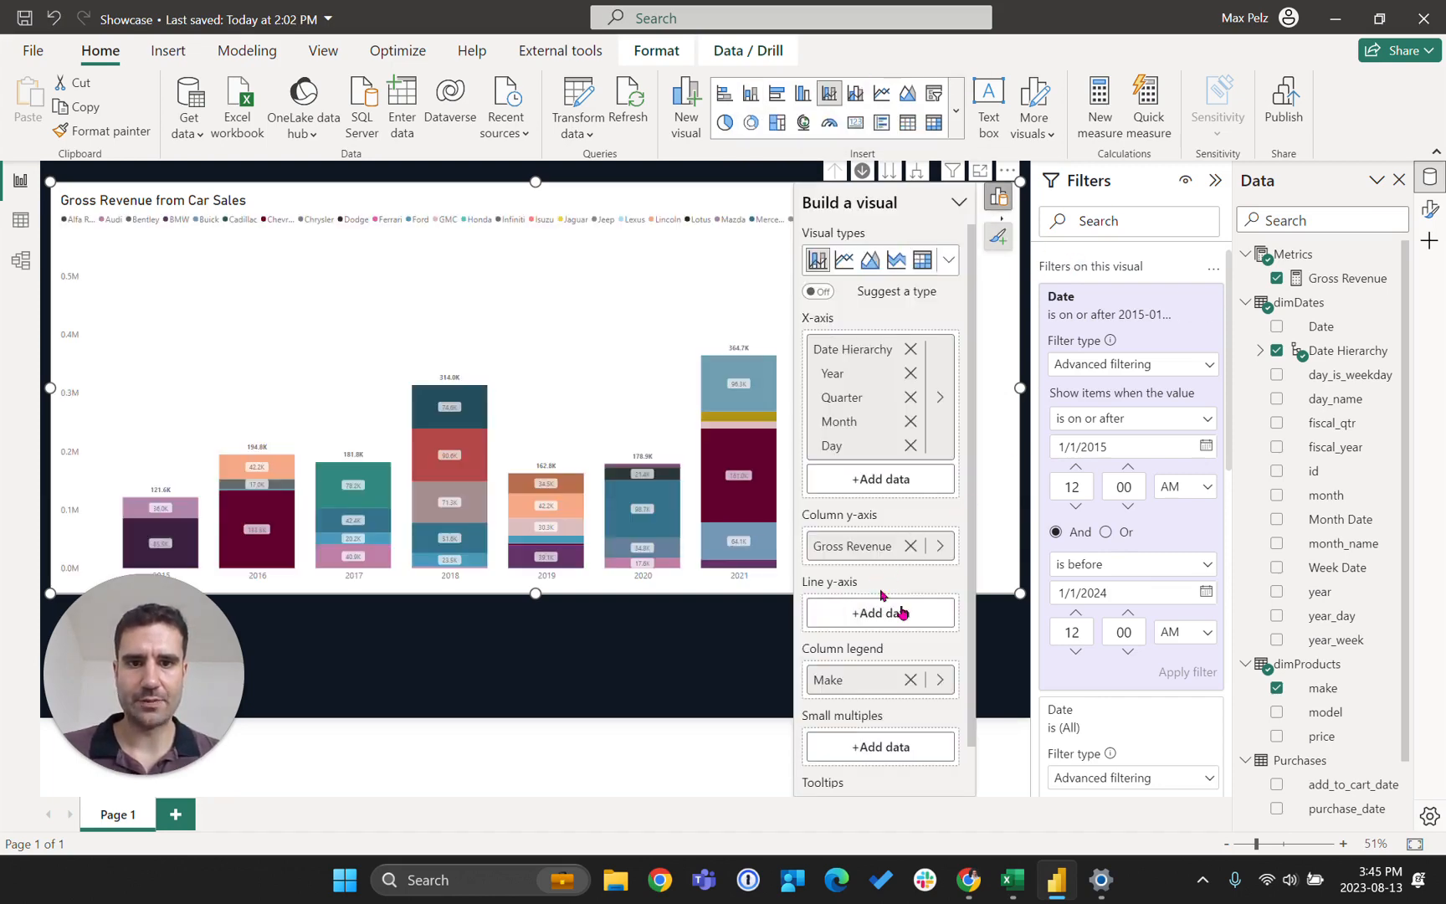
{"action": "scroll", "coordinate": [1334, 487], "scroll_direction": "down", "scroll_amount": 3}
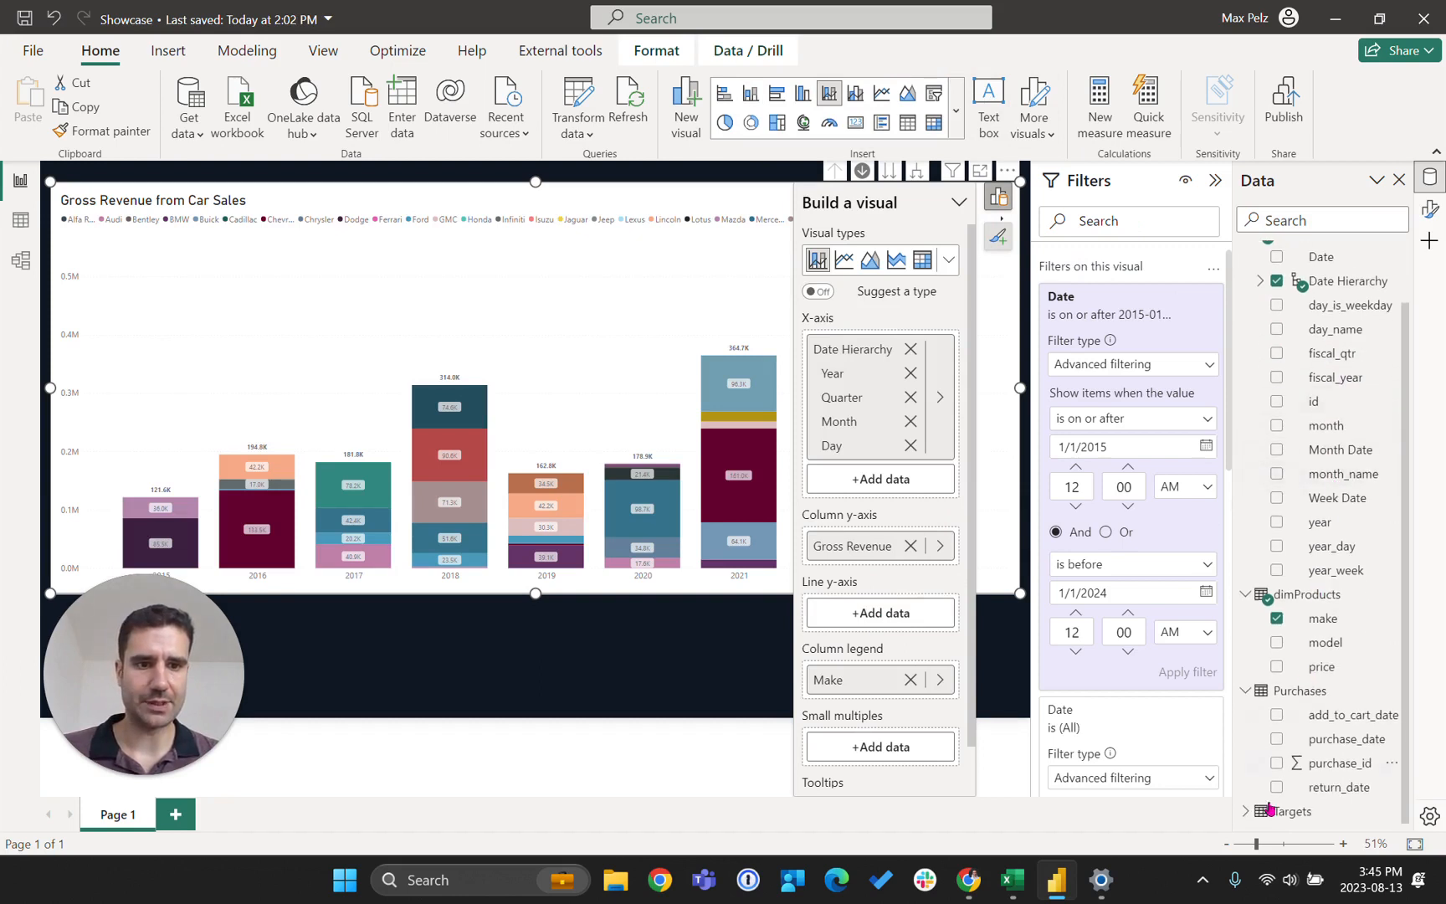
{"action": "scroll", "coordinate": [1347, 595], "scroll_direction": "down", "scroll_amount": 1}
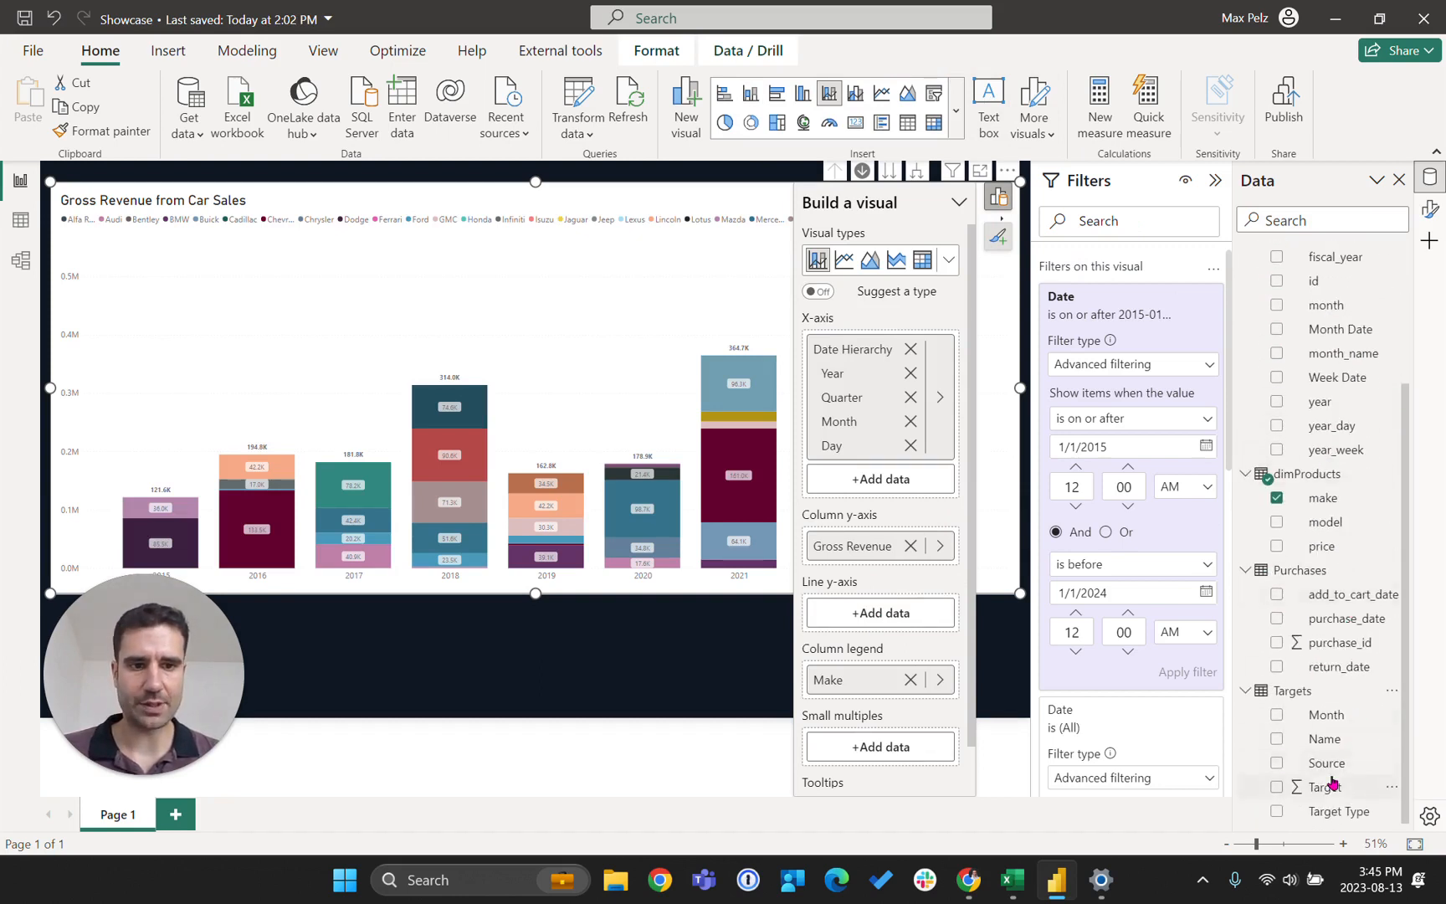
{"action": "left_click_drag", "start_coordinate": [1339, 787], "coordinate": [892, 606]}
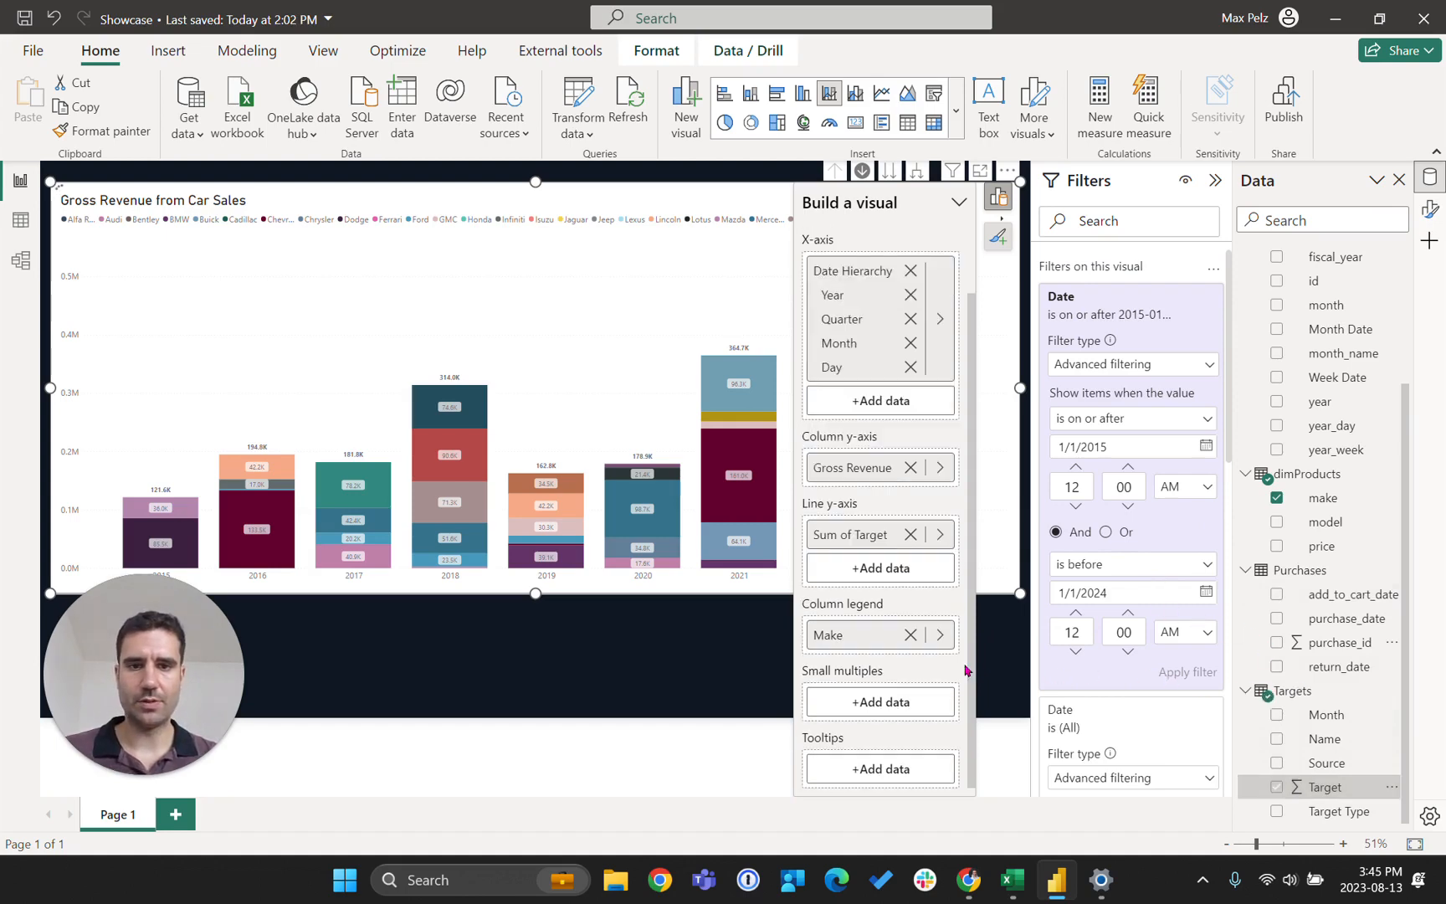
{"action": "left_click", "coordinate": [692, 674]}
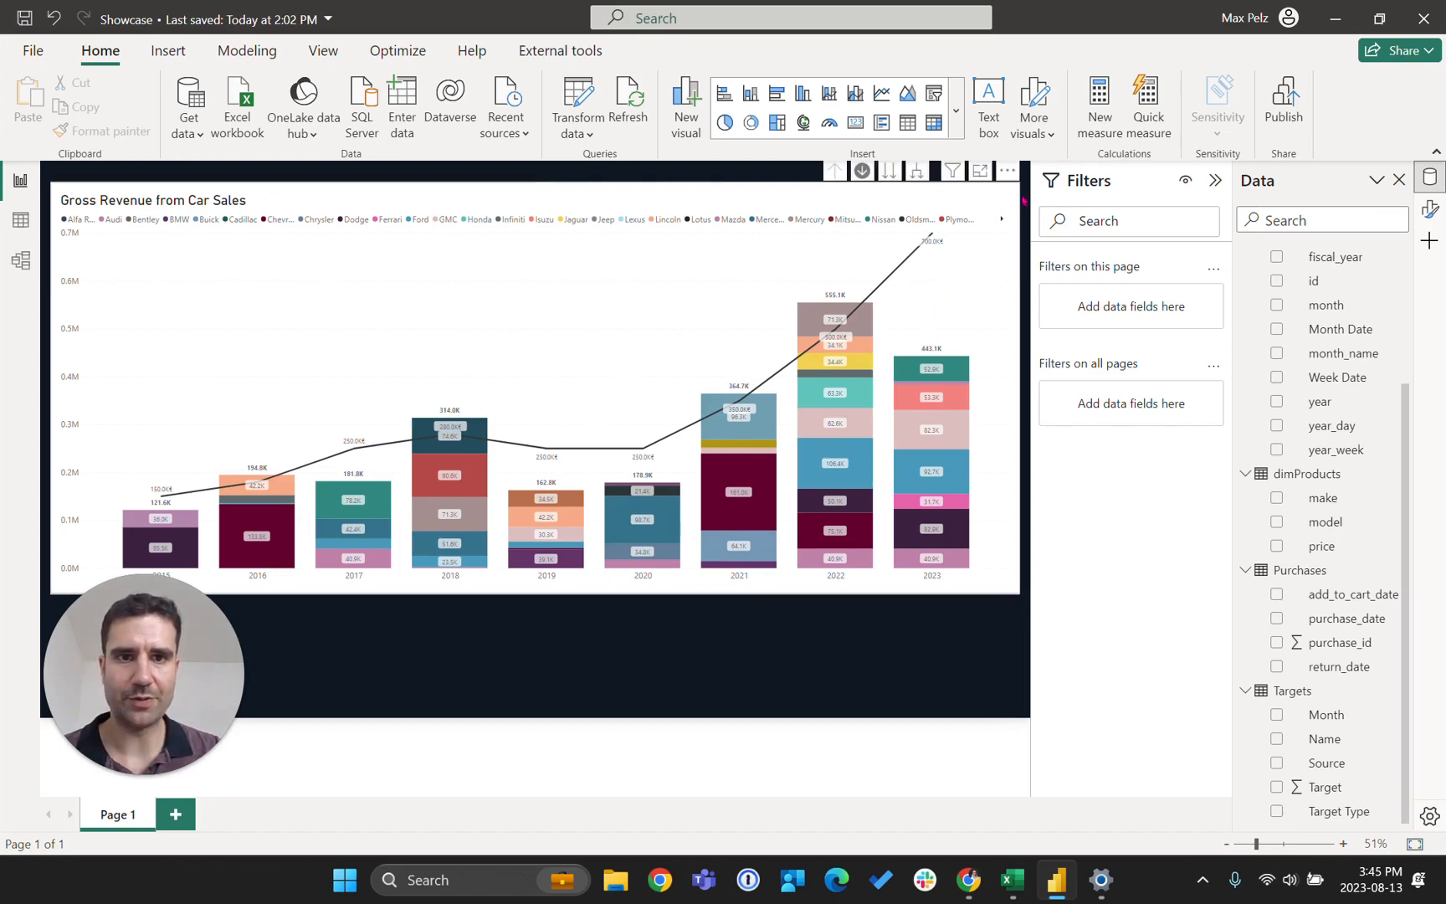
- Remove Make from the chart's column legend and rename the line y-axis field as Revenue Target
{"action": "left_click", "coordinate": [1008, 199]}
{"action": "left_click", "coordinate": [999, 197]}
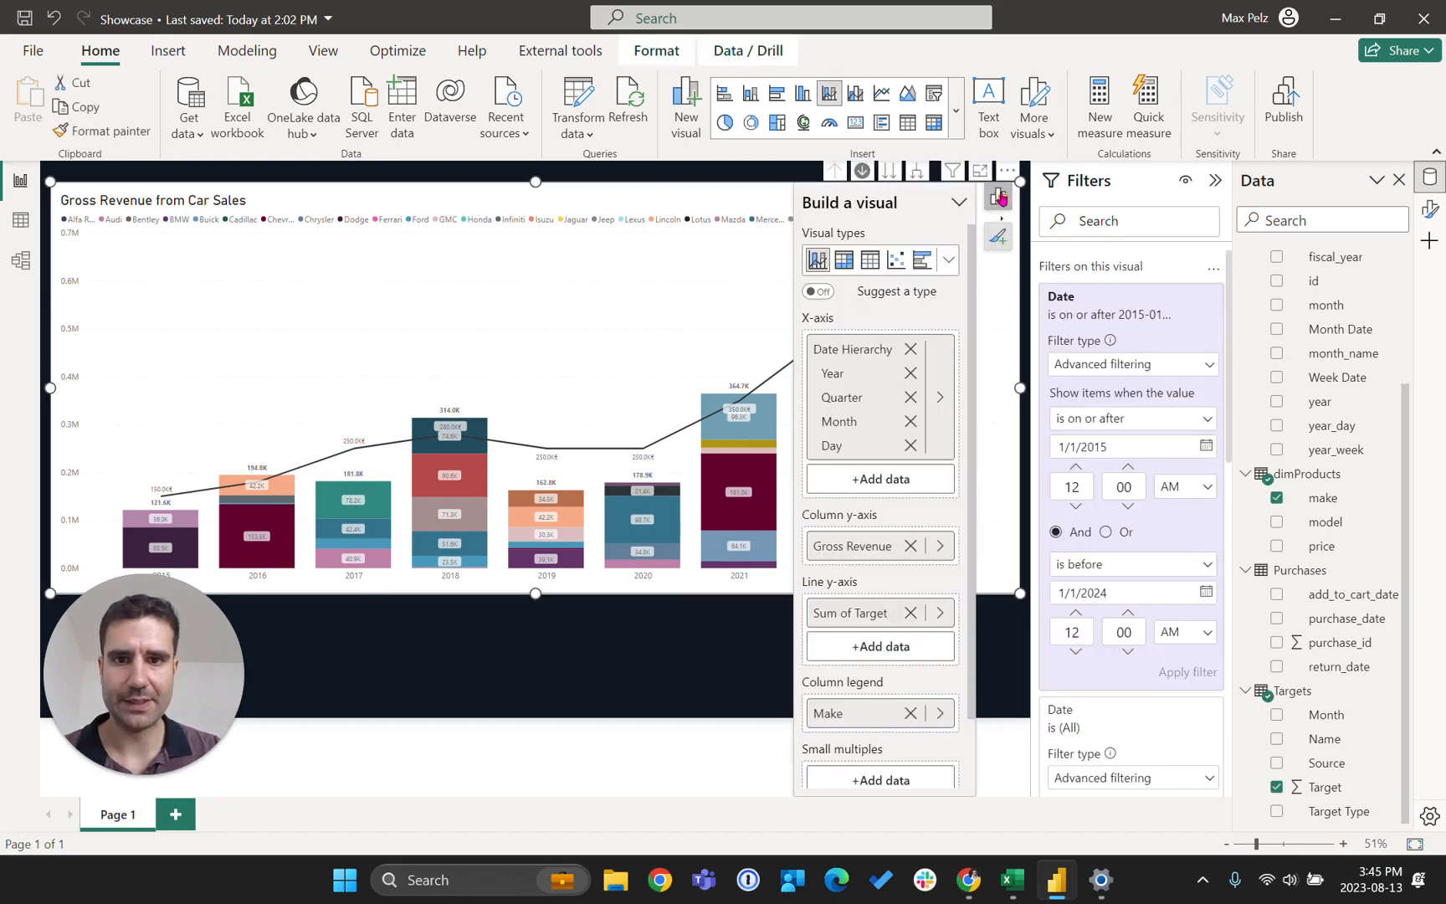
{"action": "left_click", "coordinate": [915, 711]}
{"action": "double_click", "coordinate": [866, 647]}
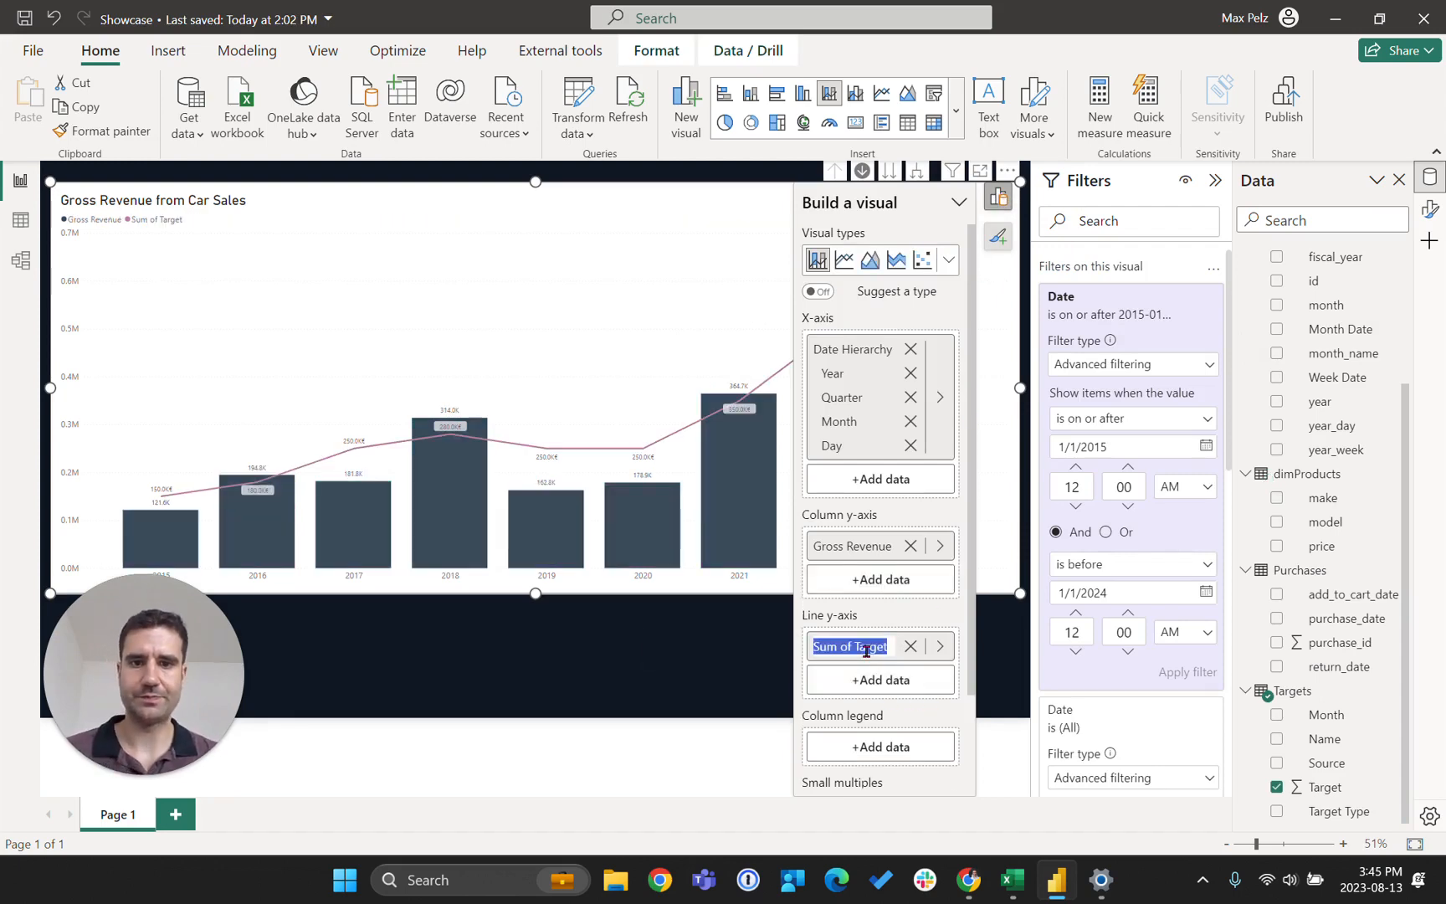
{"action": "type", "text": "Revue"}
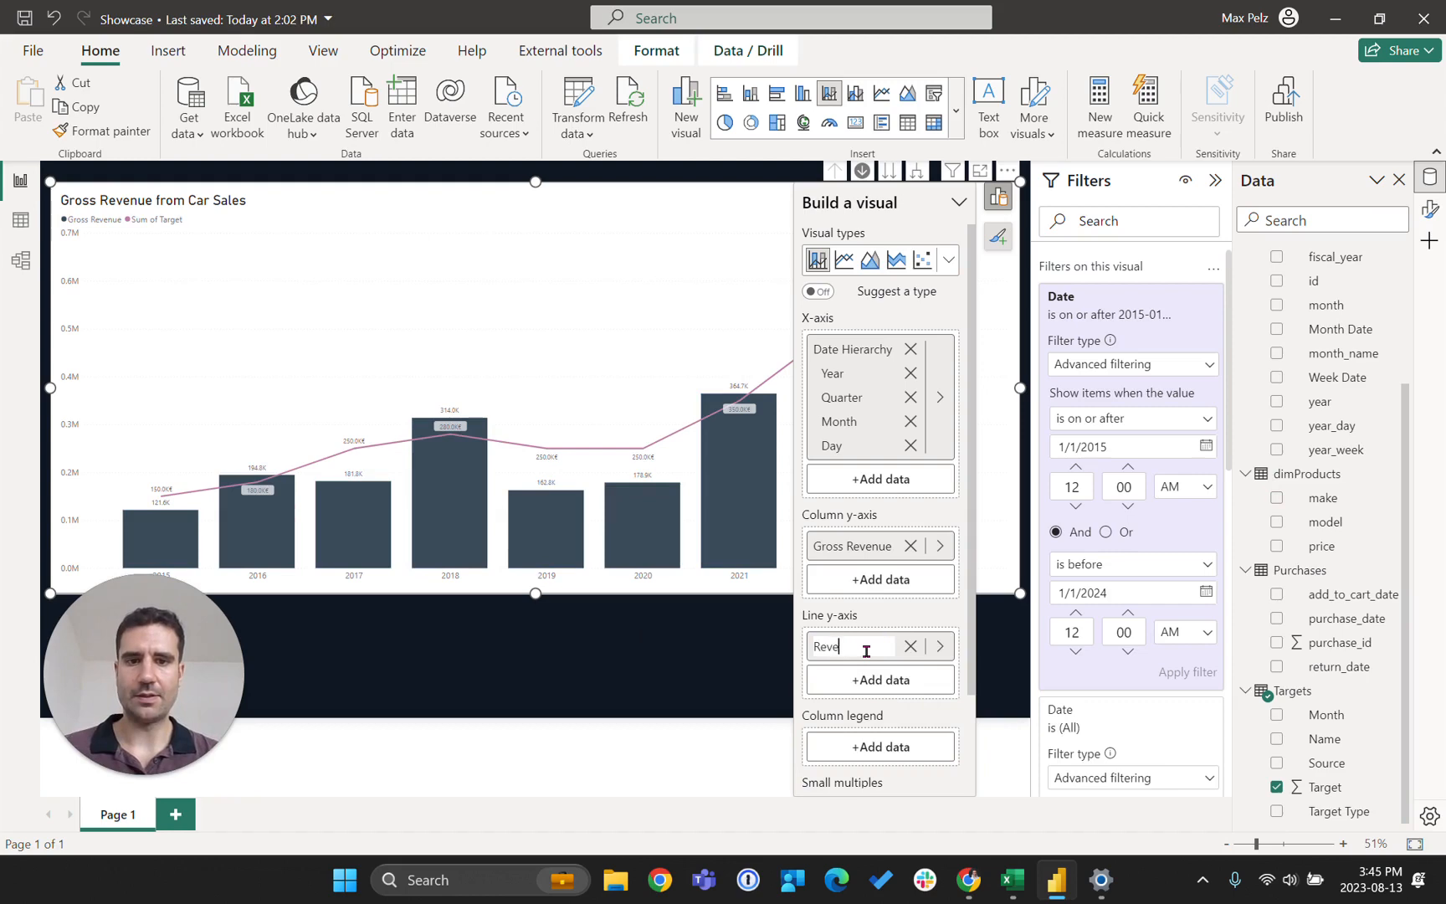
{"action": "type", "text": "nue Target"}
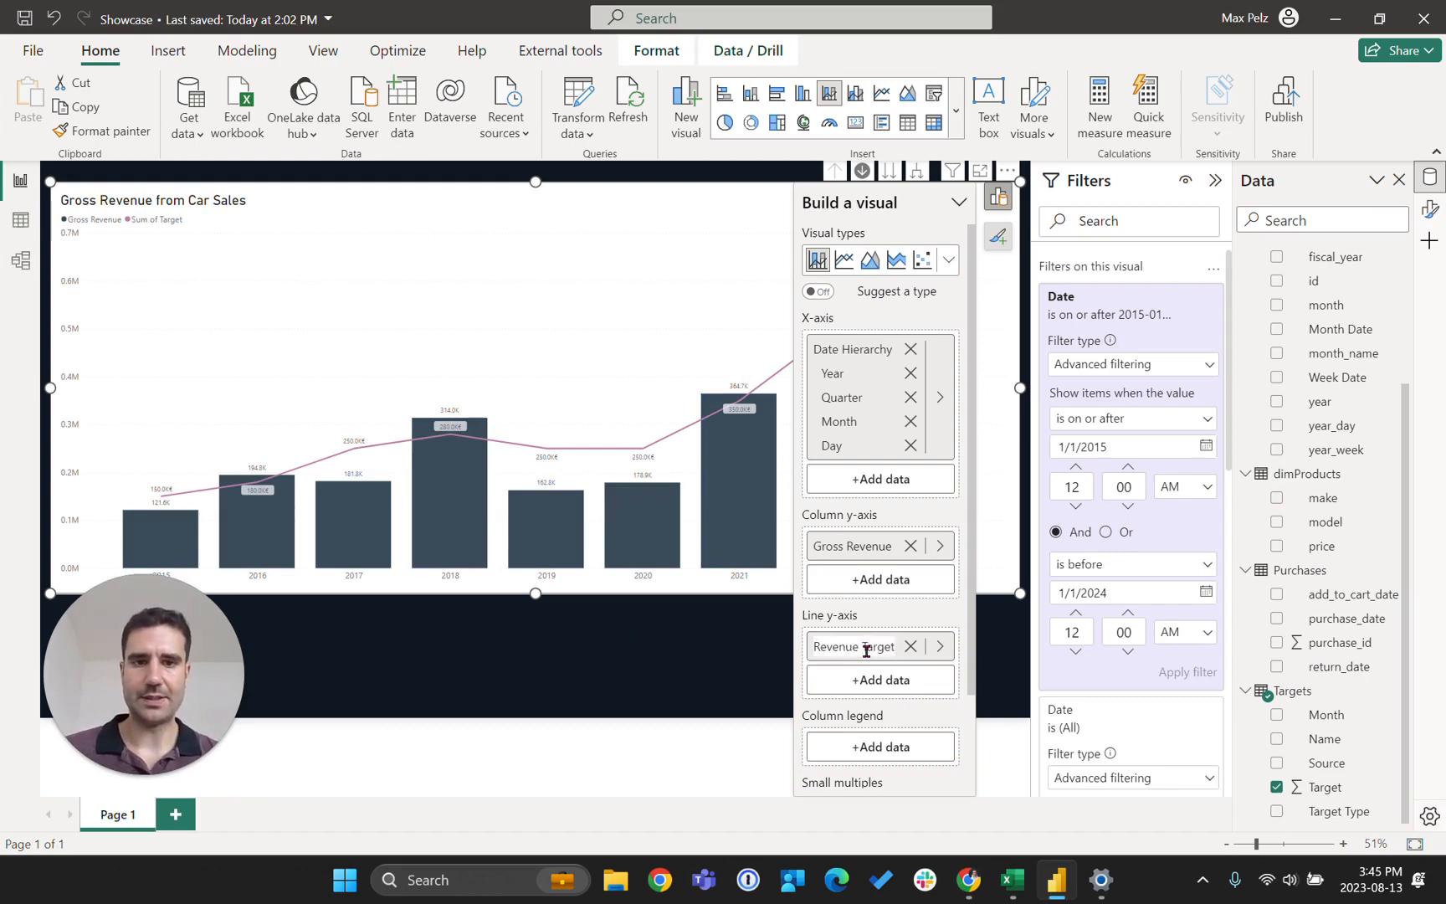
{"action": "key", "text": "Return"}
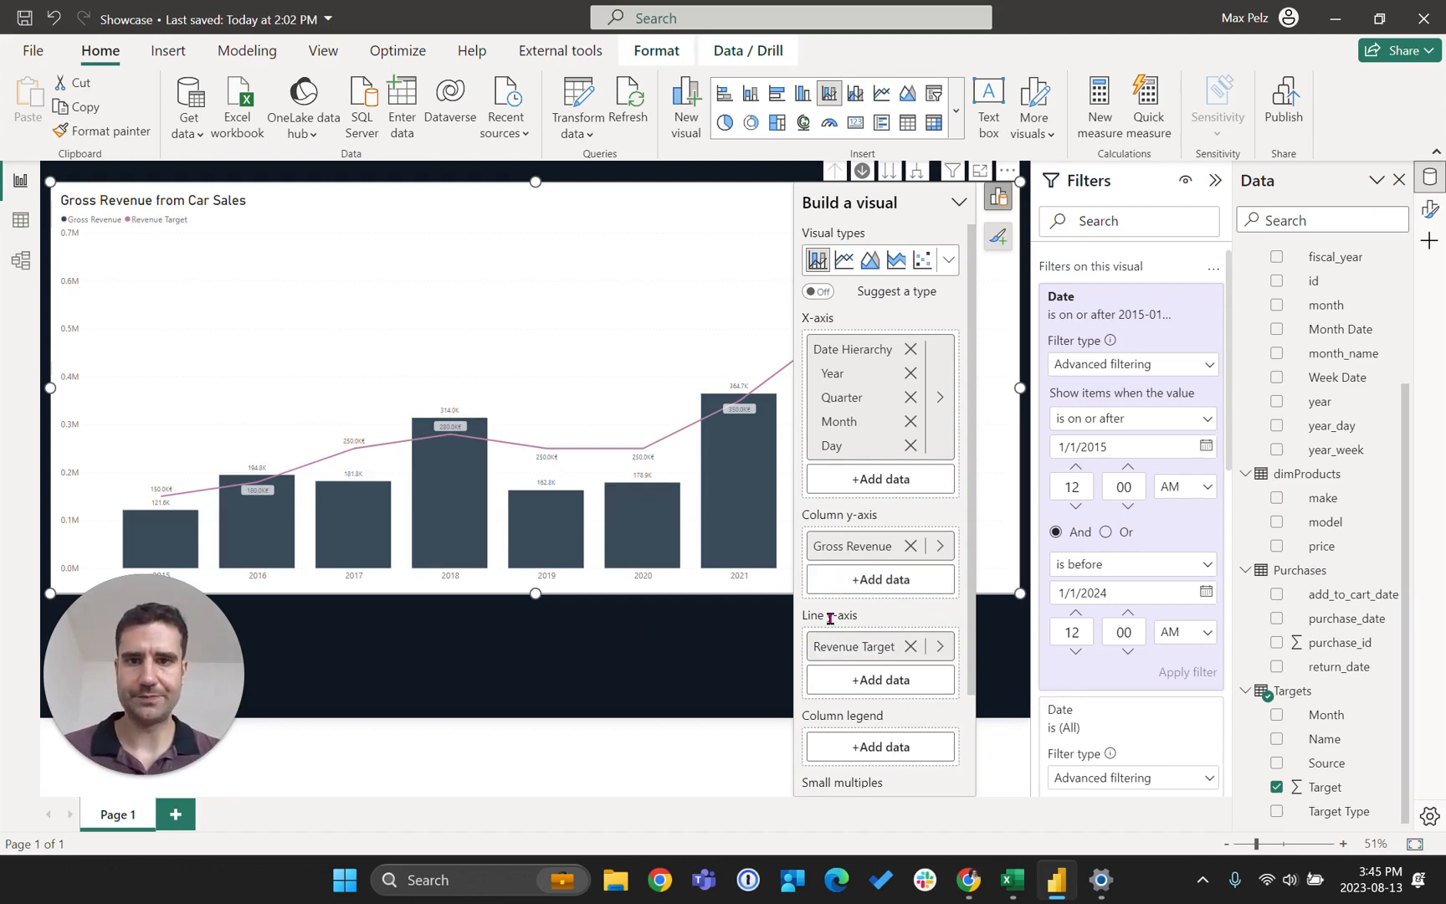
{"action": "left_click", "coordinate": [655, 662]}
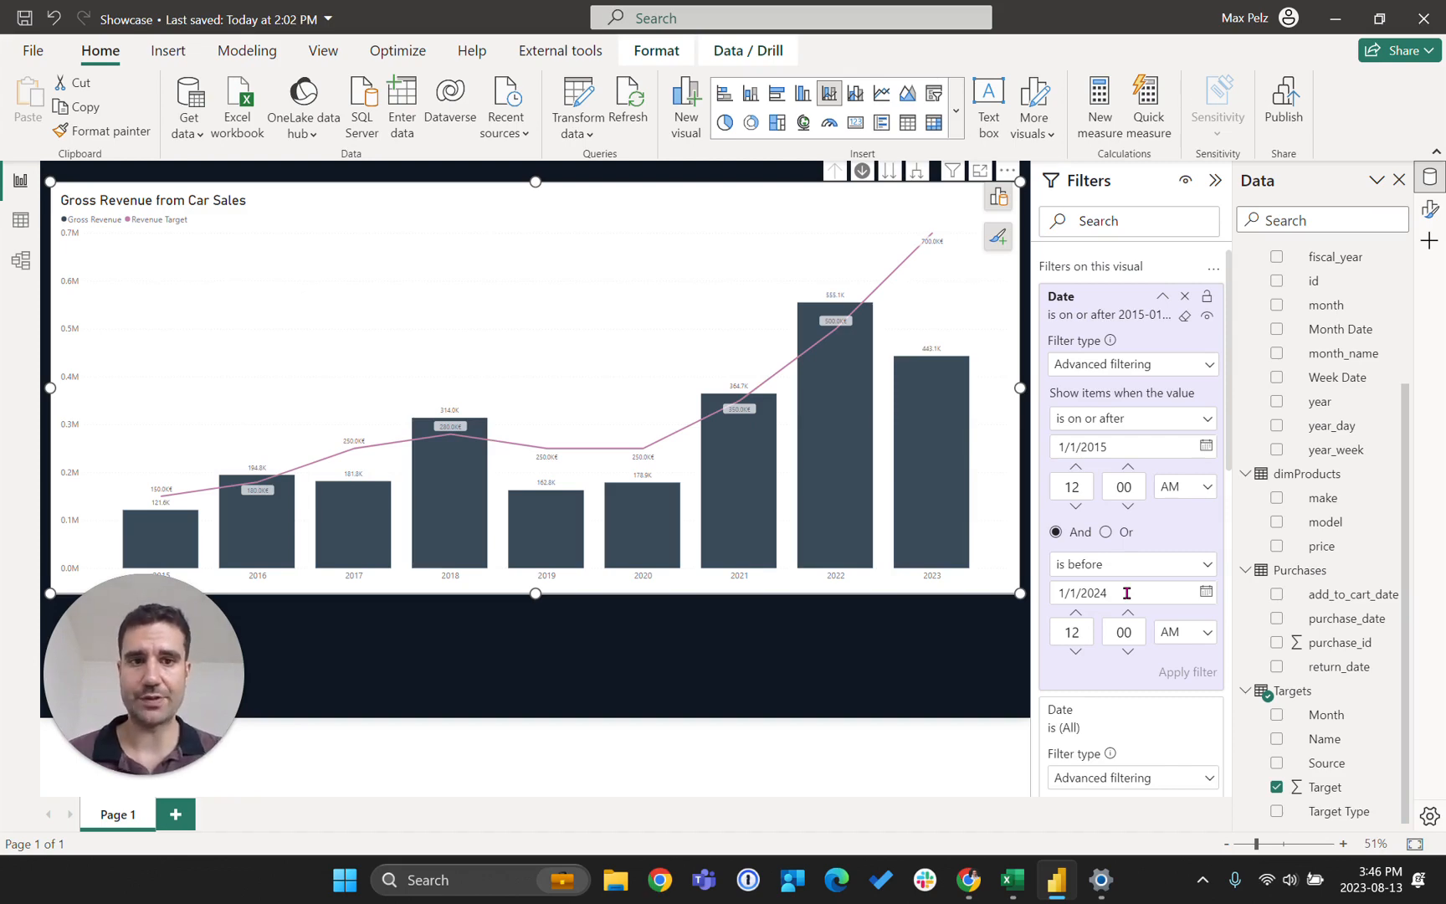
- Extend the chart's Date filter to values before 1/1/2026, and further to values before 1/1/2027
{"action": "mouse_move", "coordinate": [1271, 566]}
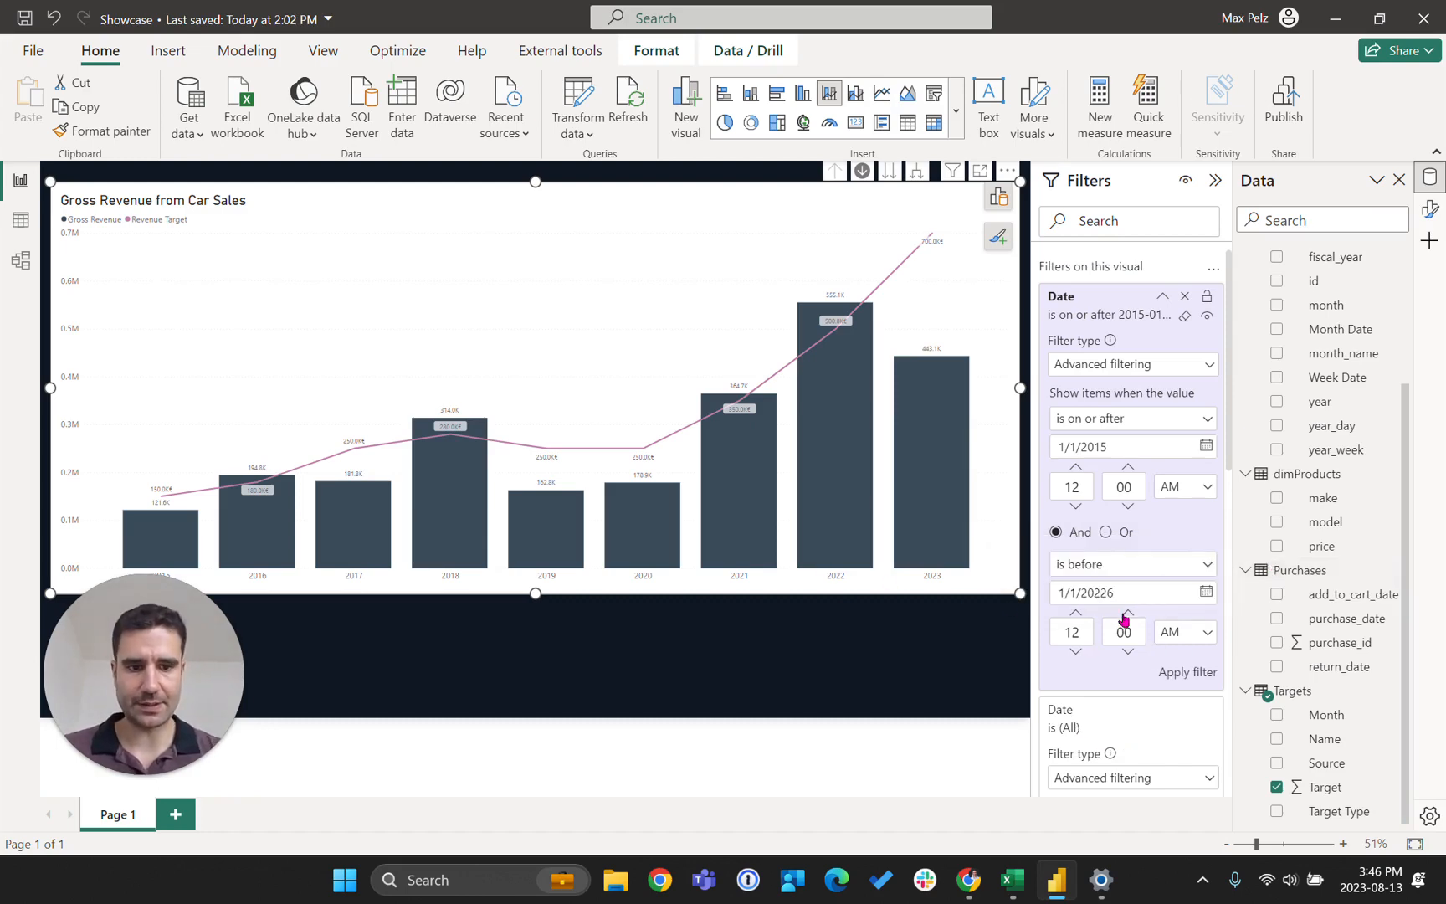
{"action": "left_click", "coordinate": [1199, 672]}
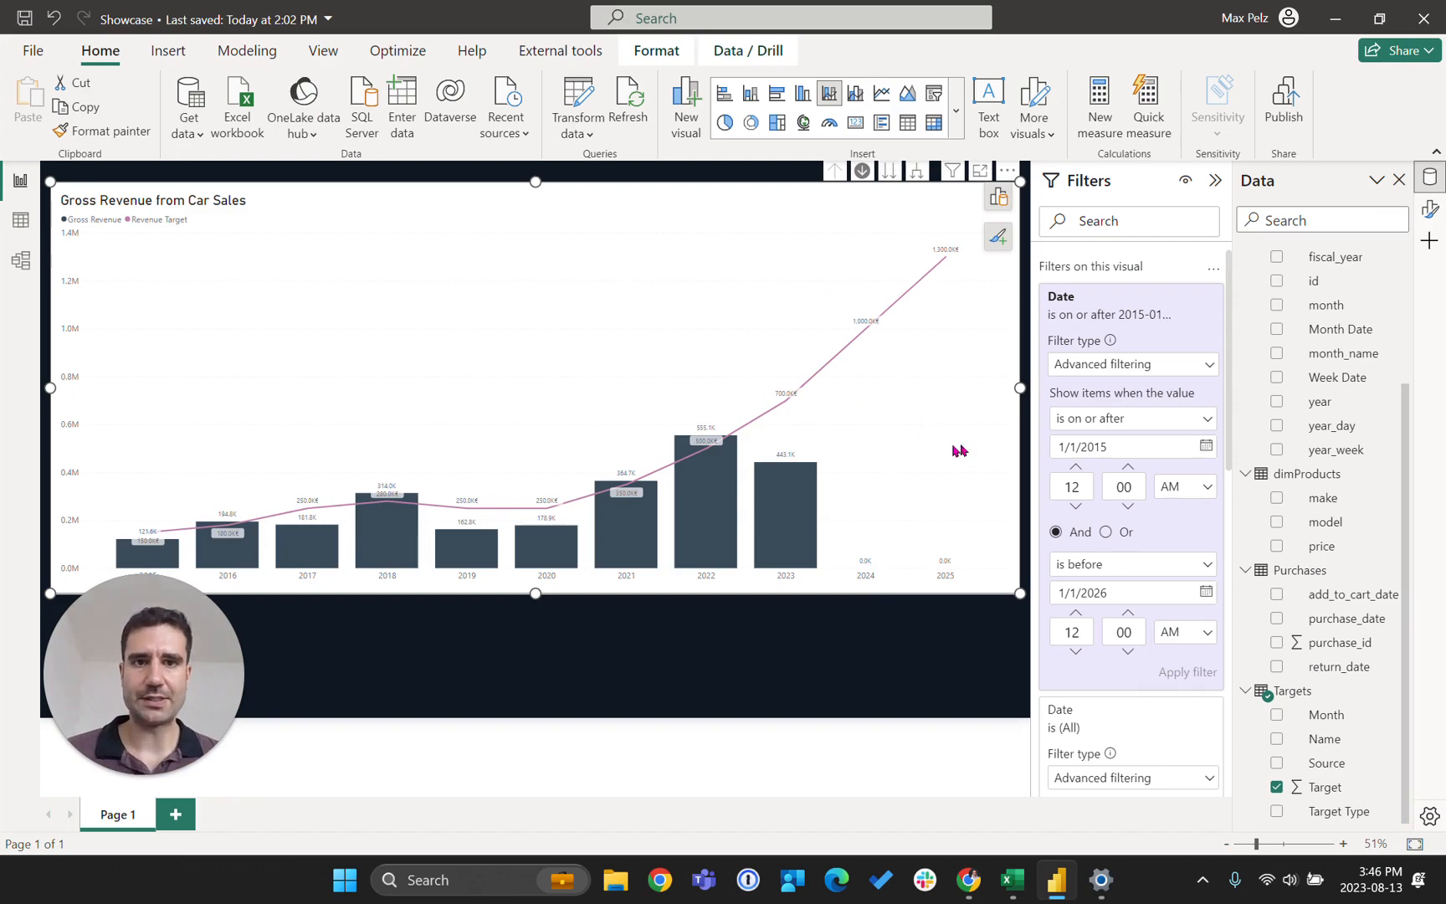
{"action": "key", "text": "BackSpace"}
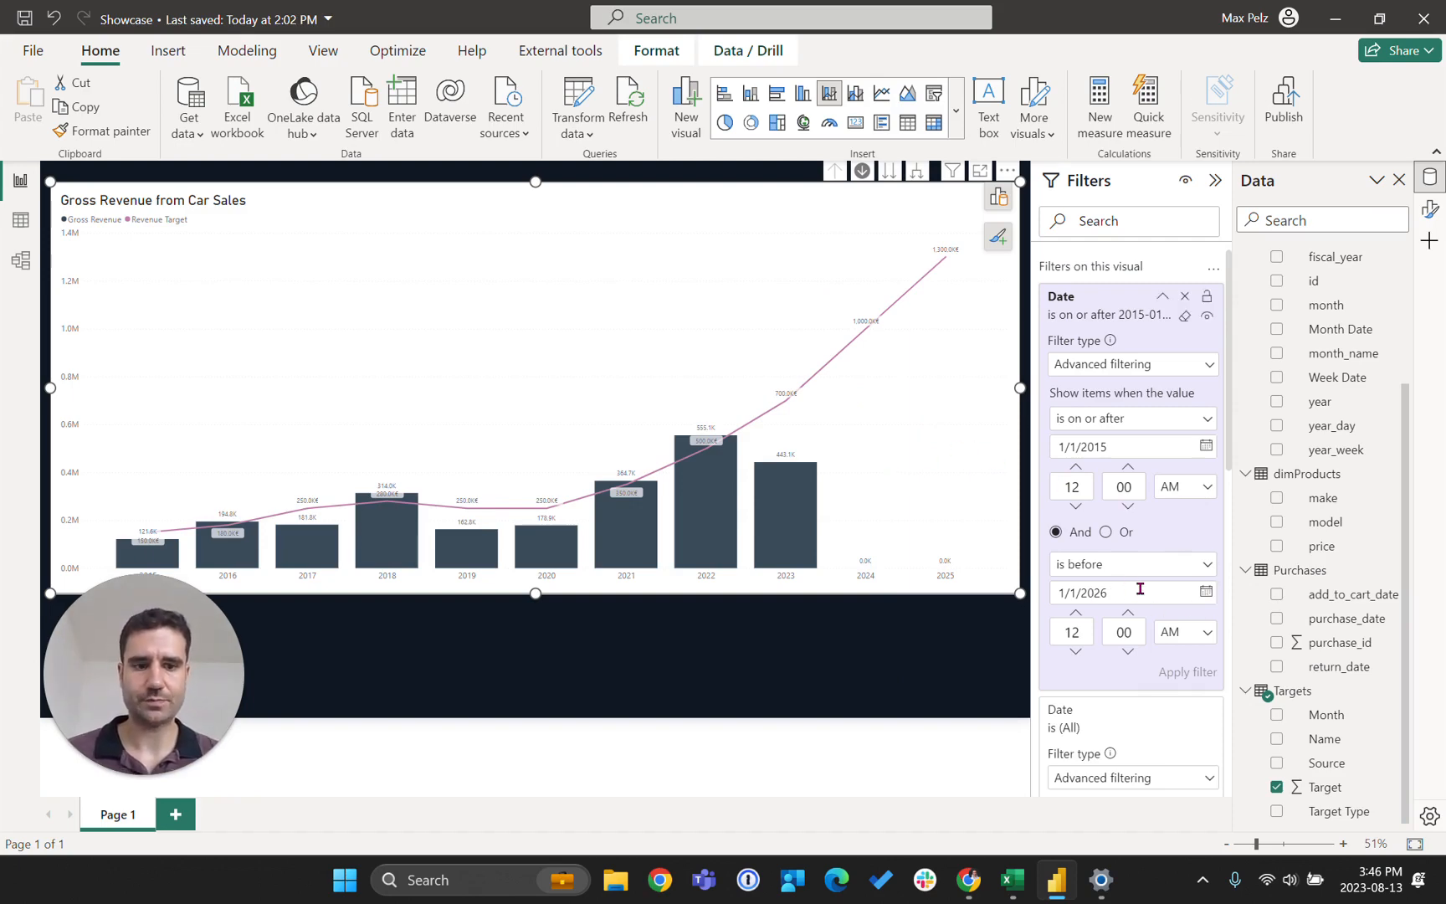
{"action": "type", "text": "7"}
{"action": "left_click", "coordinate": [1199, 672]}
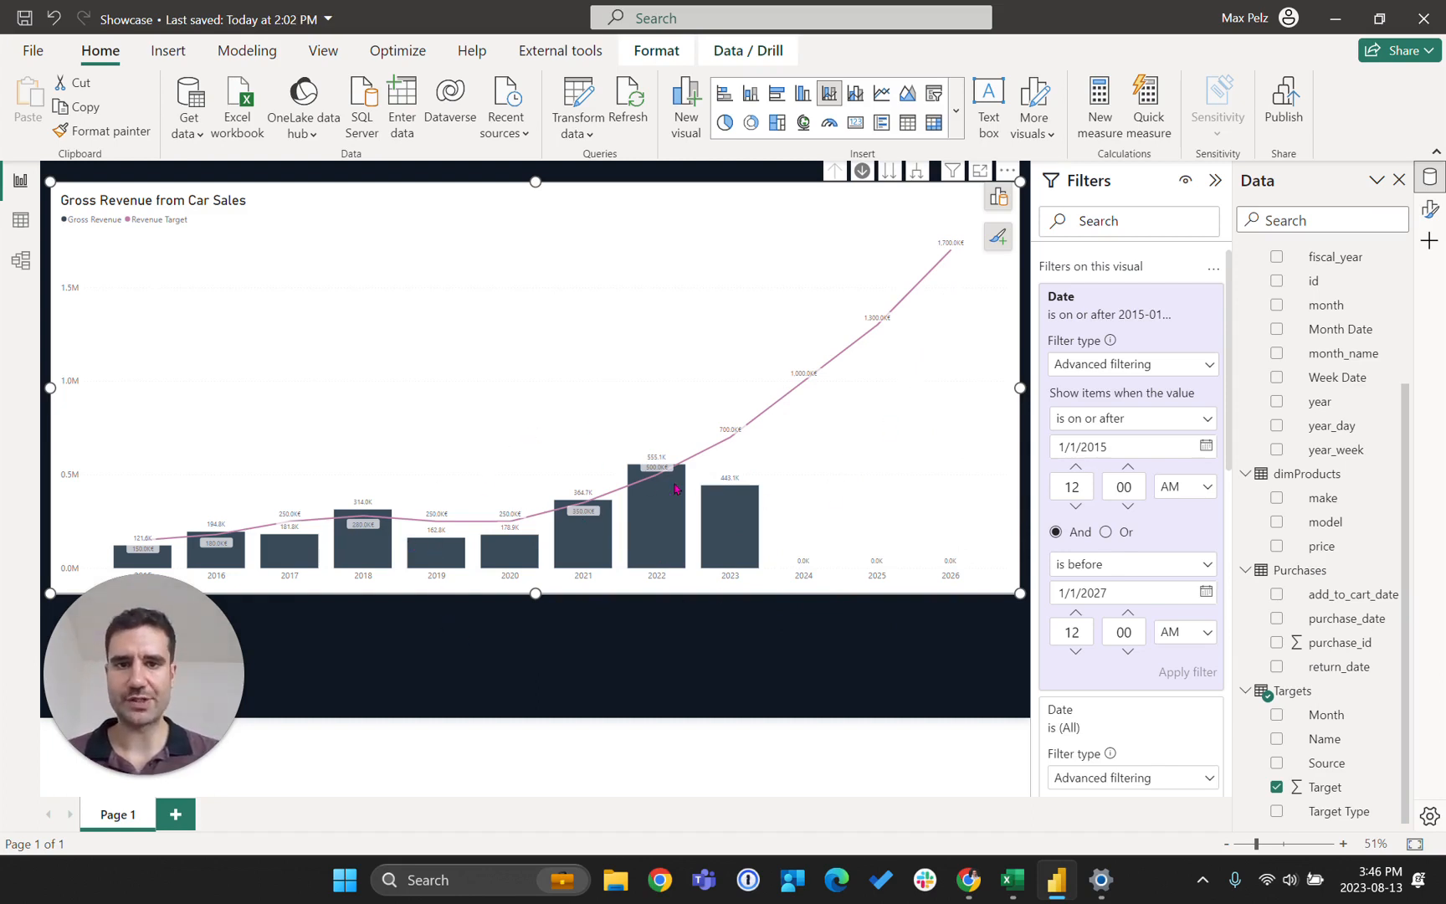
- Expand the chart's date hierarchy from years through quarters down to month level
{"action": "mouse_move", "coordinate": [677, 489]}
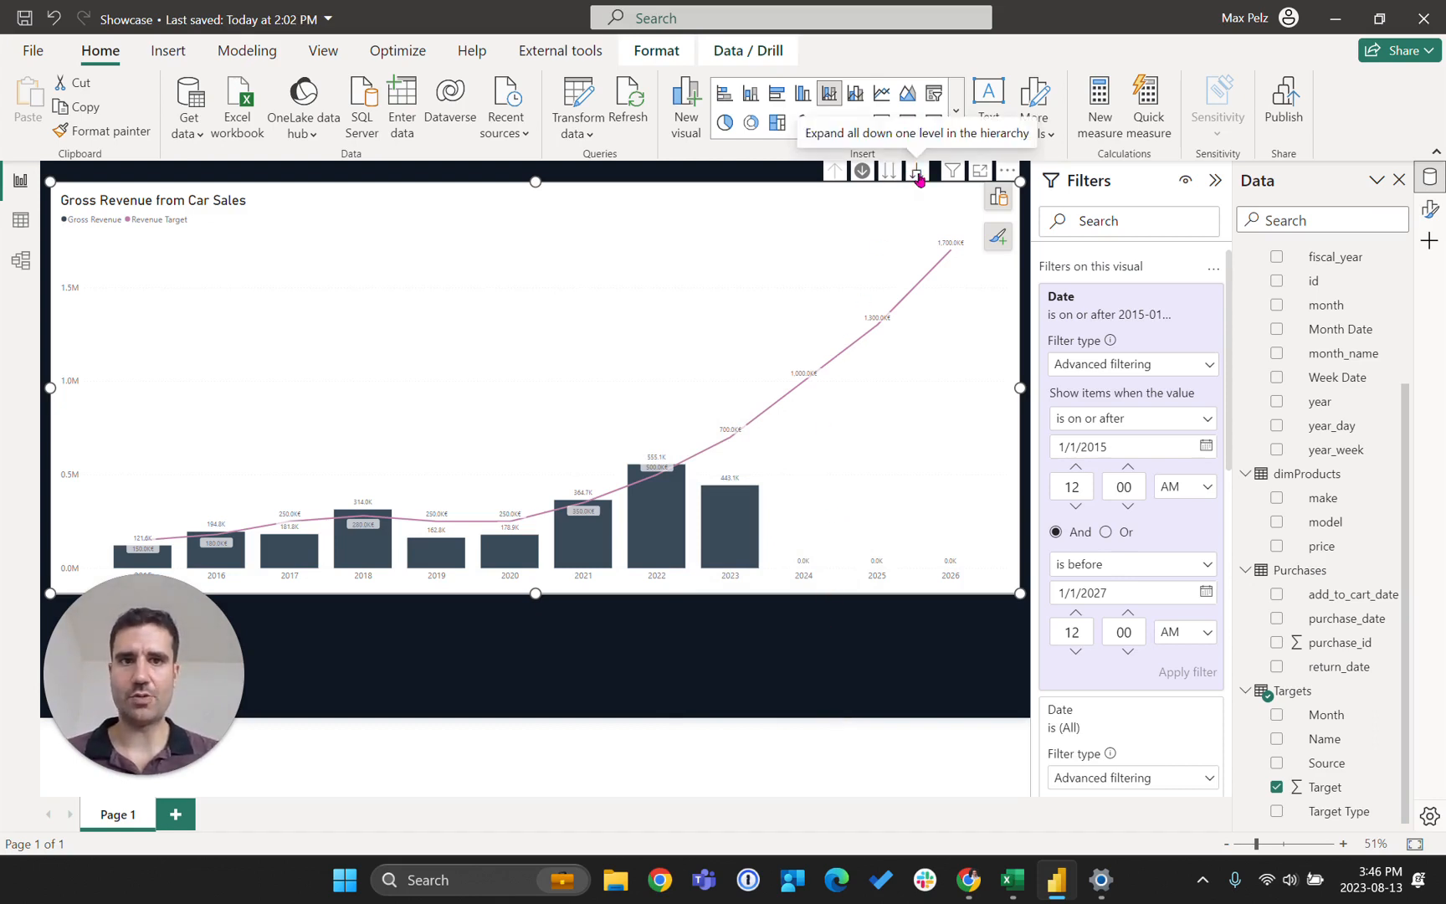
{"action": "left_click", "coordinate": [919, 172]}
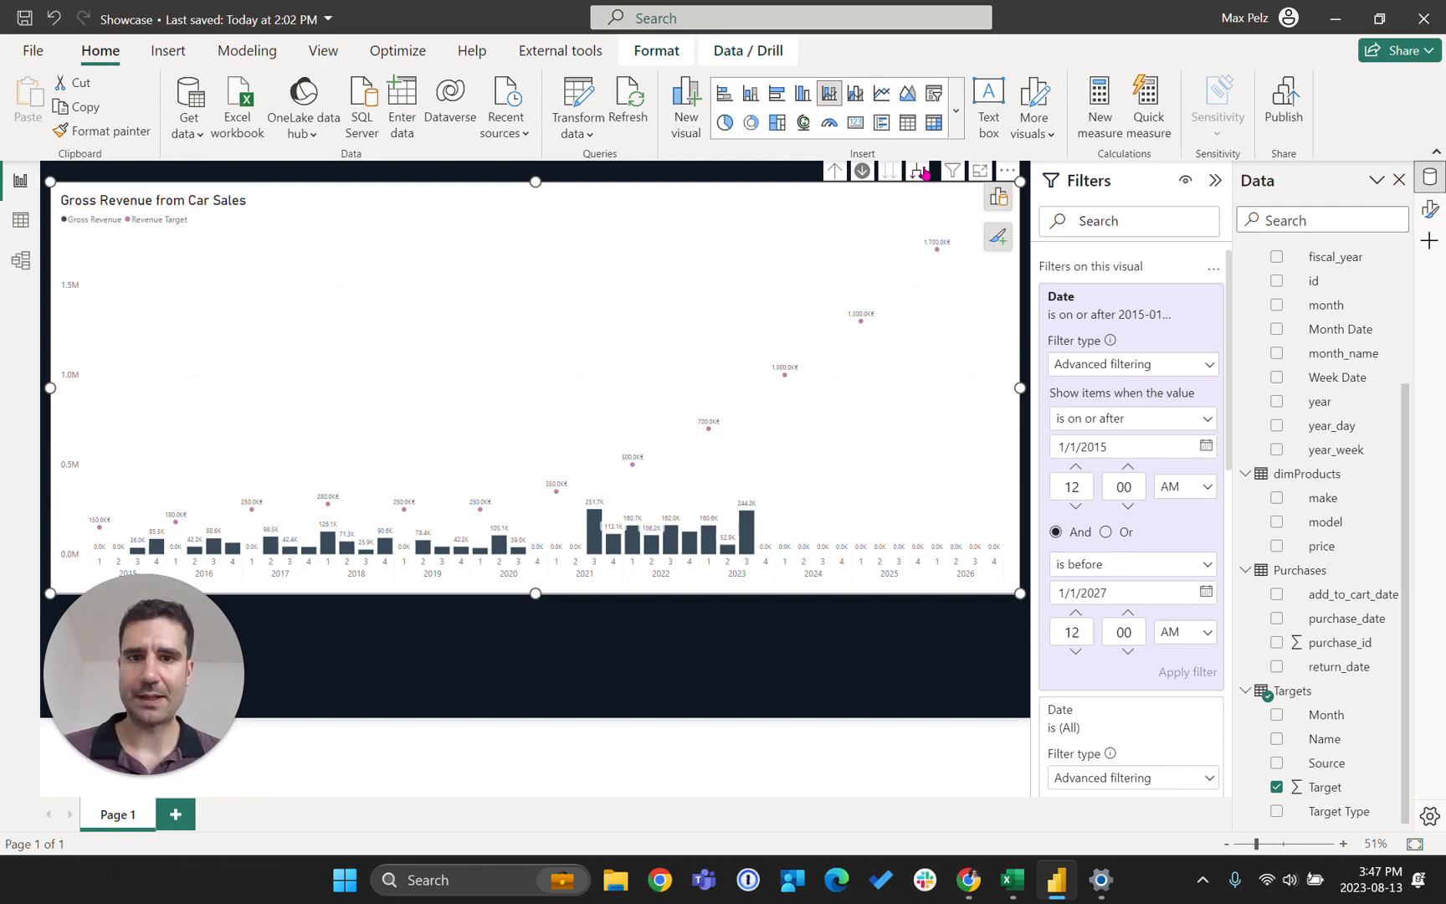
{"action": "left_click", "coordinate": [921, 171]}
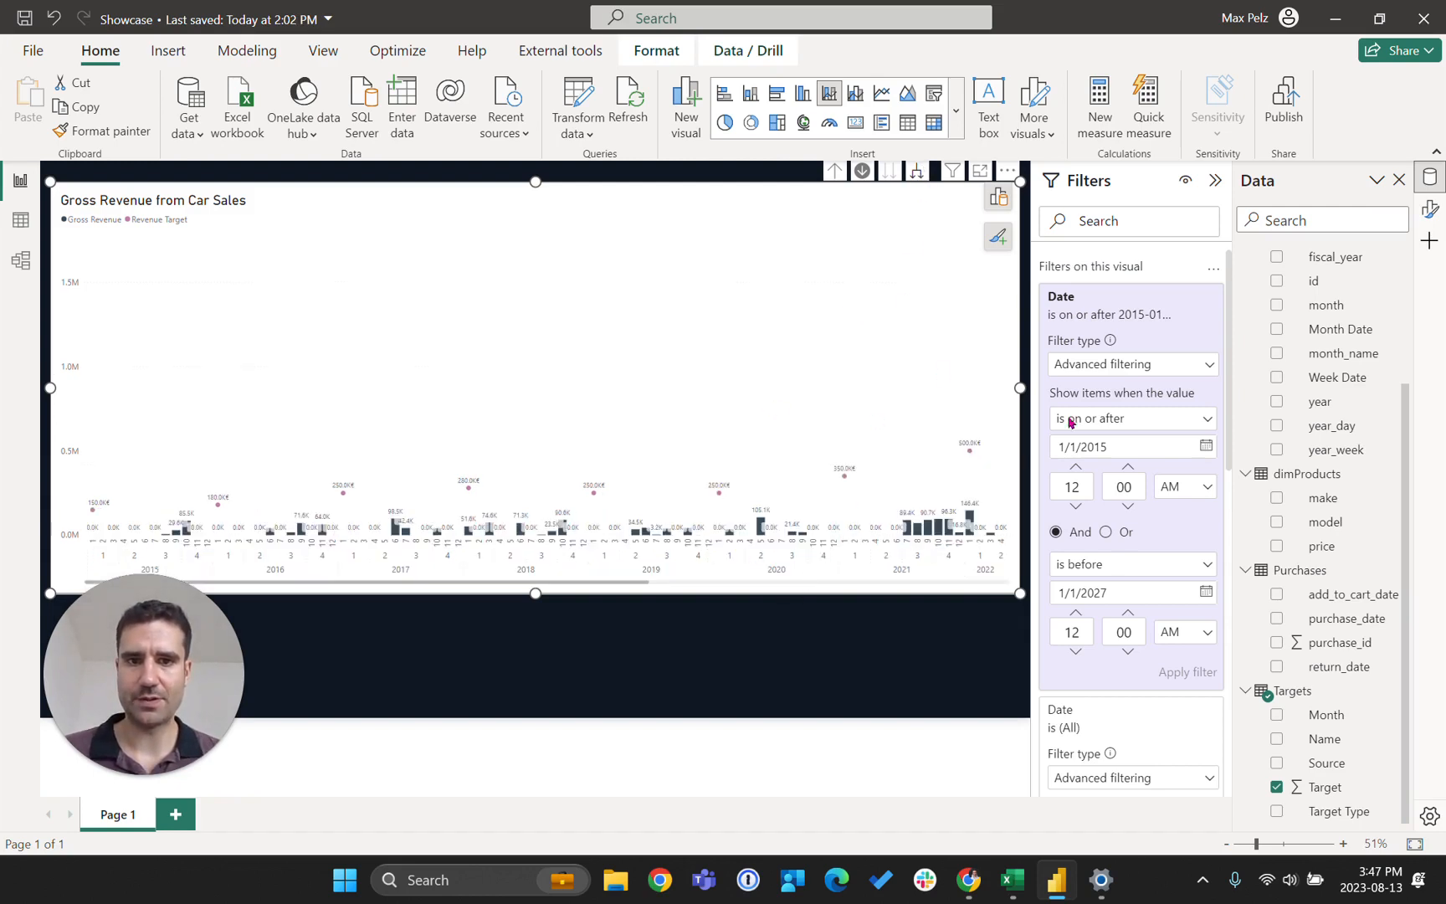